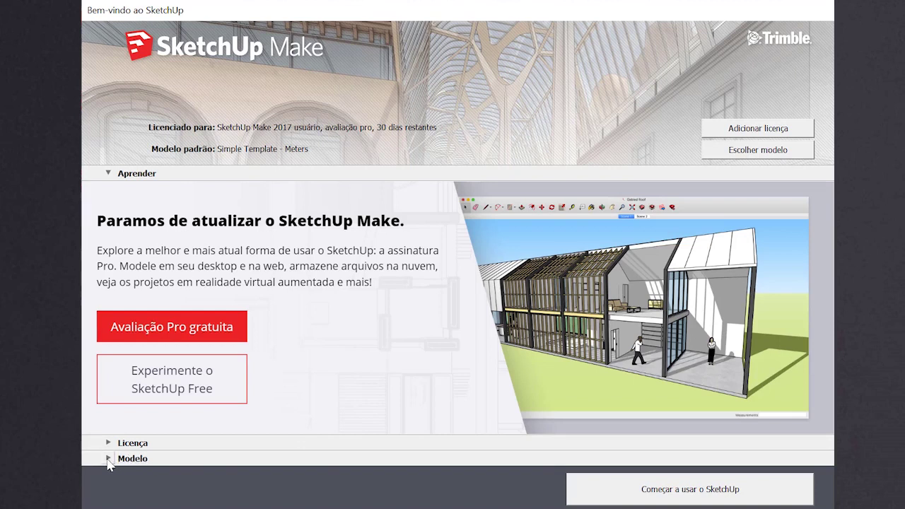
# Step: Choose the "Modelo Simples - metros" template and start a new model with it
pyautogui.click(108, 459)
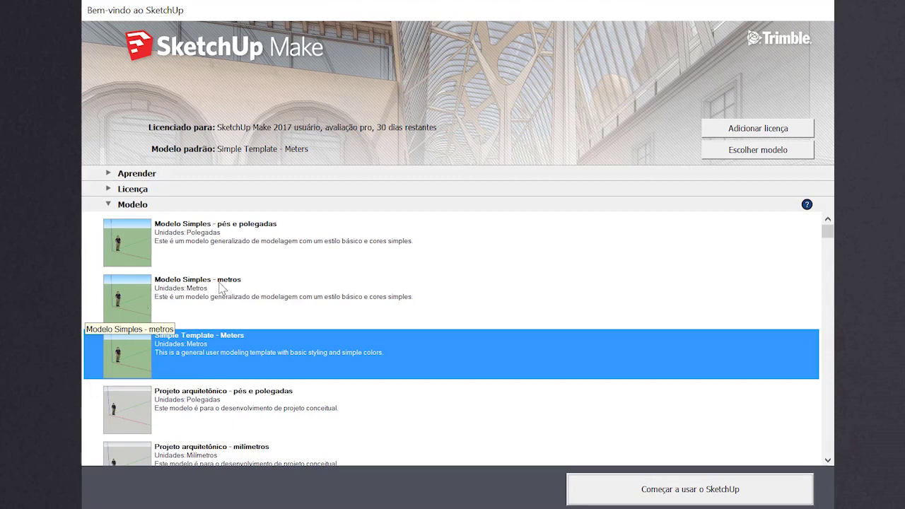
pyautogui.click(134, 292)
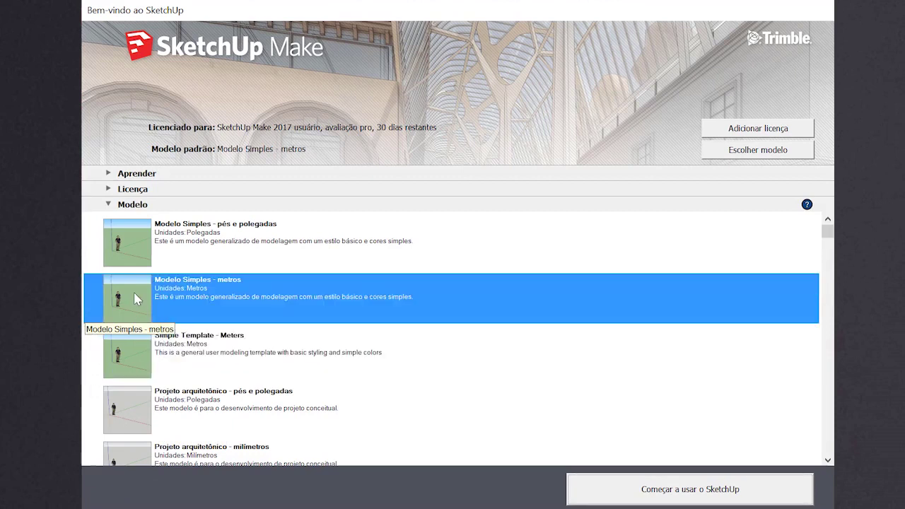
pyautogui.click(694, 498)
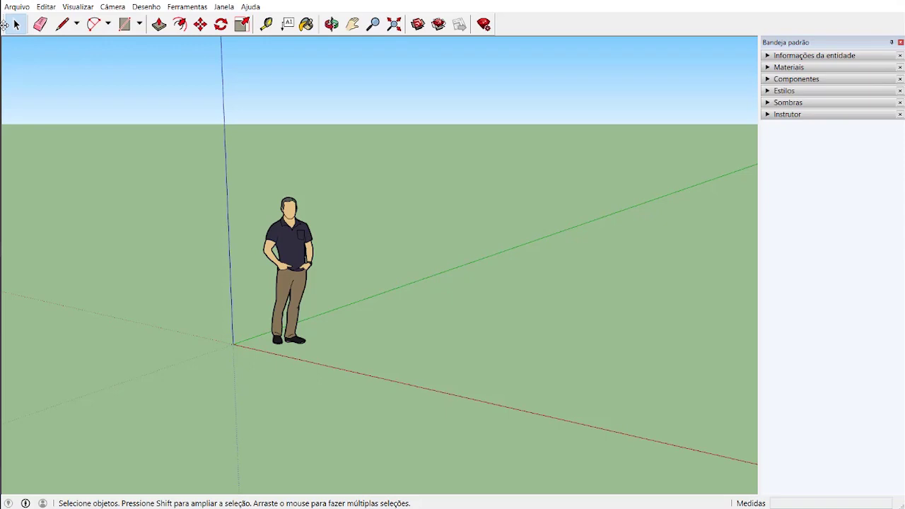
# Step: Undock the "Primeiros Passos" toolbar over the drawing area and close it
pyautogui.moveTo(4, 25); pyautogui.dragTo(317, 144)
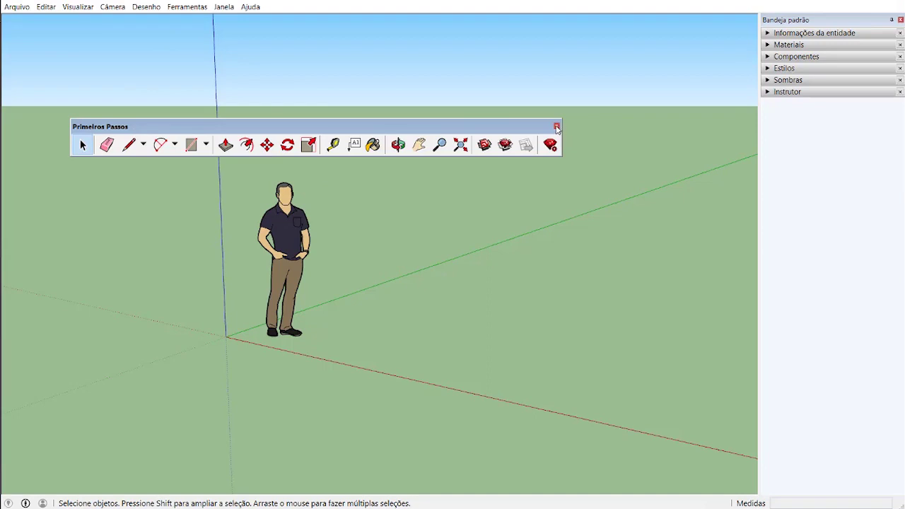
pyautogui.click(557, 126)
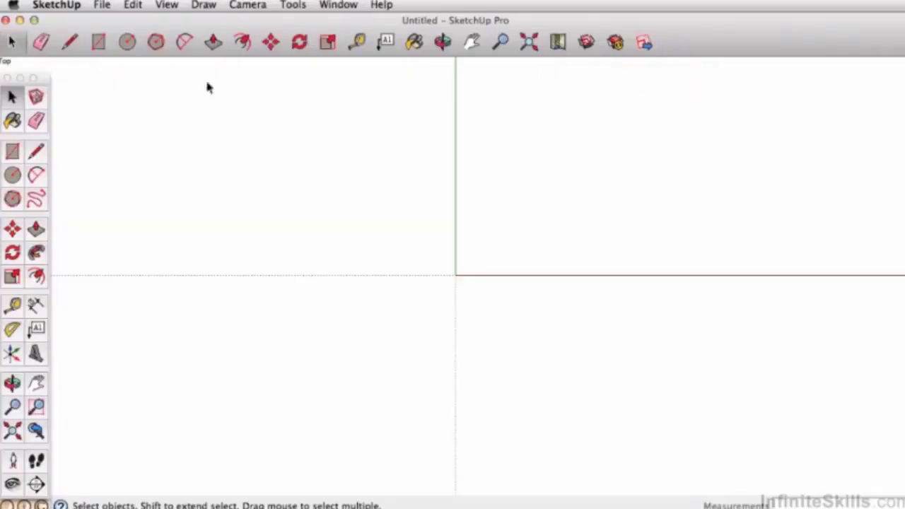
# Step: In the Mac version, customize the toolbar by removing the existing tools and adding the Standard Views set
pyautogui.click(169, 5)
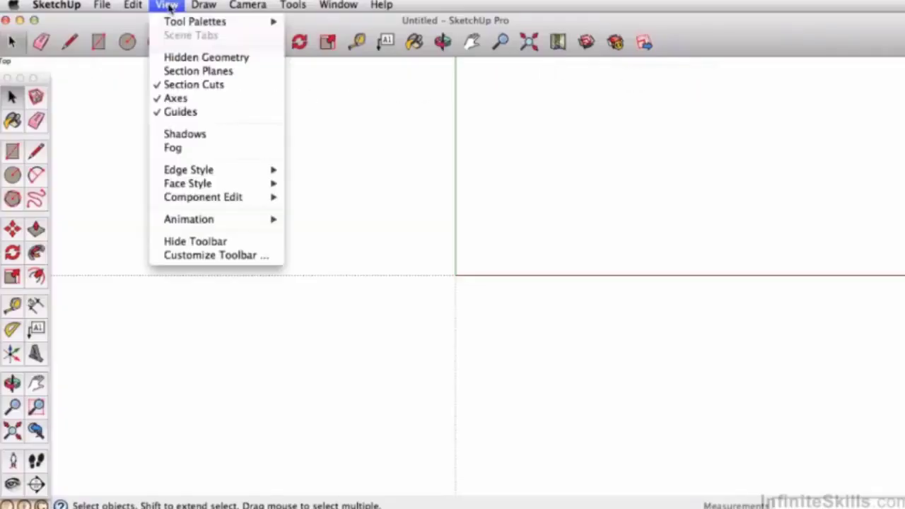
pyautogui.click(209, 256)
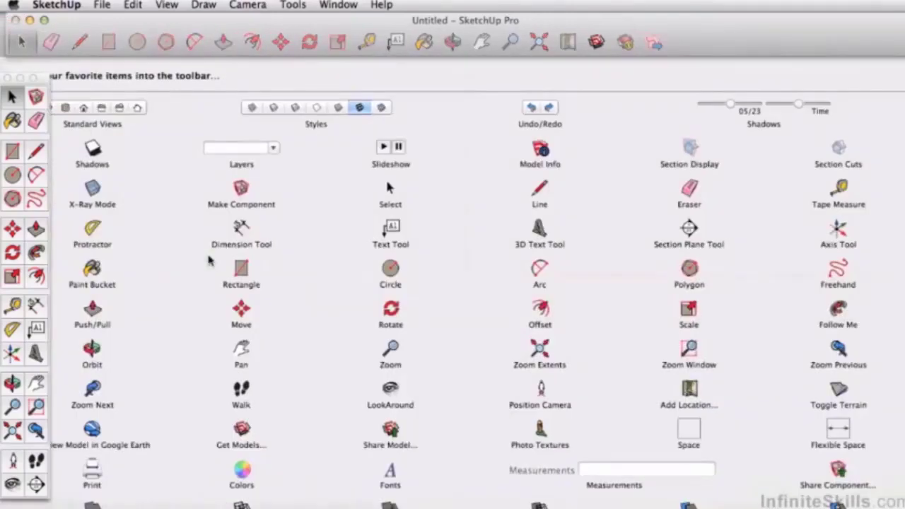
pyautogui.moveTo(22, 43); pyautogui.dragTo(25, 70)
pyautogui.moveTo(22, 42); pyautogui.dragTo(25, 71)
pyautogui.moveTo(21, 42); pyautogui.dragTo(25, 71)
pyautogui.moveTo(21, 42); pyautogui.dragTo(24, 70)
pyautogui.moveTo(22, 42); pyautogui.dragTo(24, 71)
pyautogui.moveTo(21, 43); pyautogui.dragTo(25, 71)
pyautogui.moveTo(21, 42); pyautogui.dragTo(24, 71)
pyautogui.moveTo(22, 43); pyautogui.dragTo(25, 71)
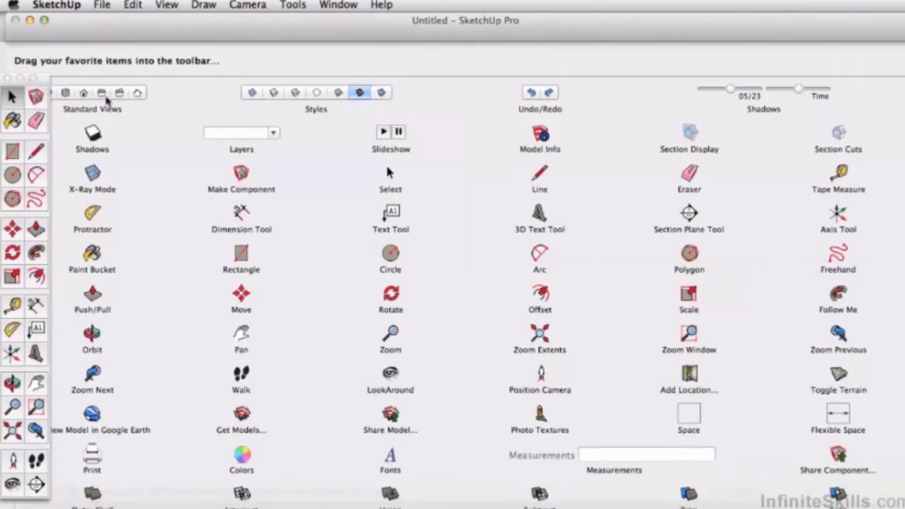
pyautogui.moveTo(107, 101); pyautogui.dragTo(86, 42)
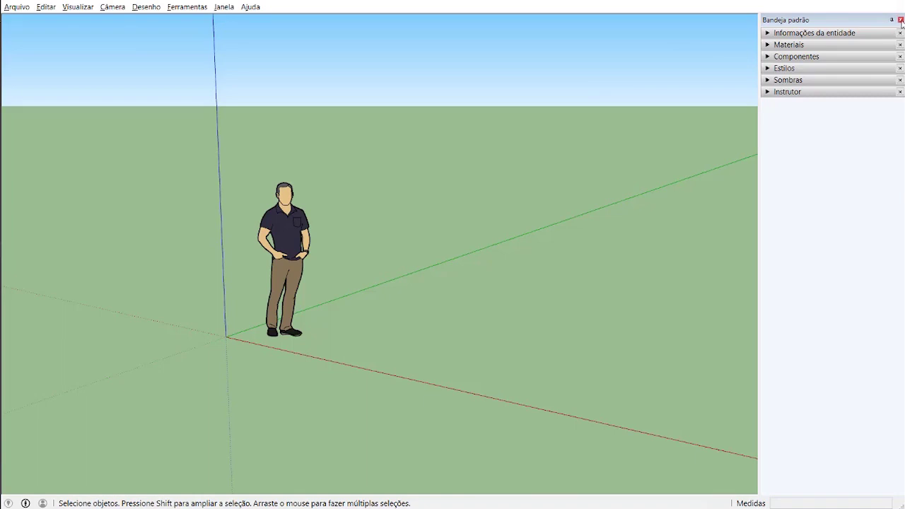
# Step: Close the default tray (Bandeja padrão) and show it again, two times in a row
pyautogui.click(900, 20)
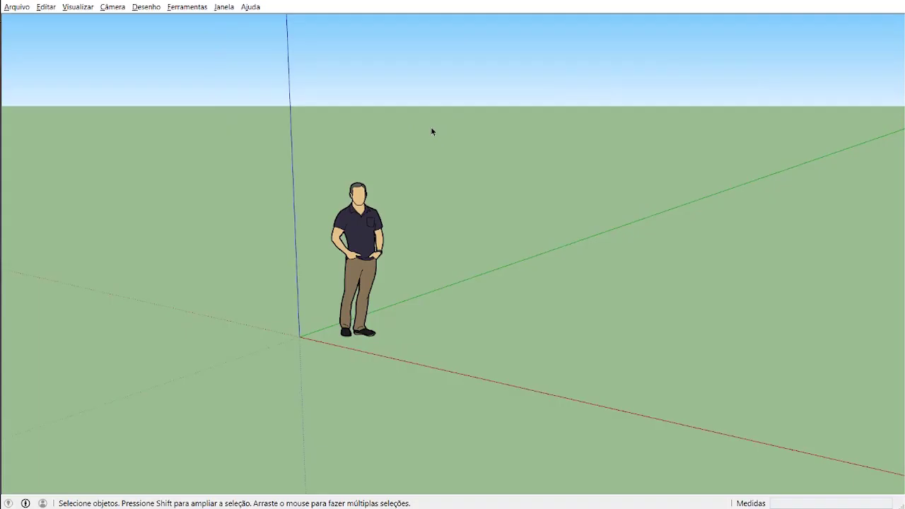
pyautogui.click(226, 7)
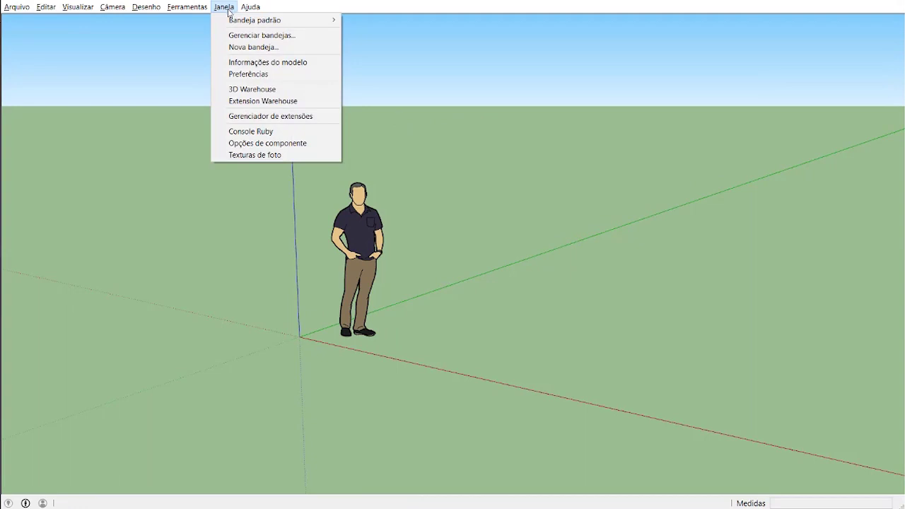
pyautogui.moveTo(249, 24)
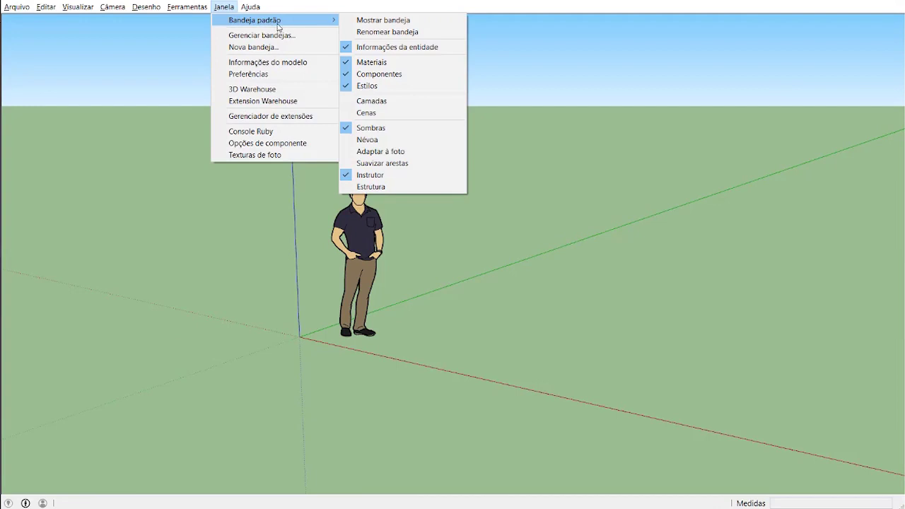
pyautogui.click(418, 21)
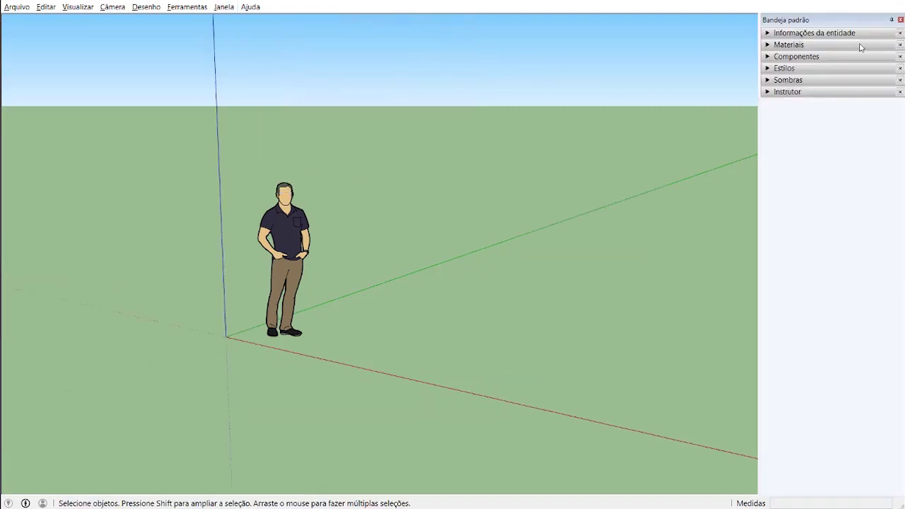
pyautogui.click(901, 20)
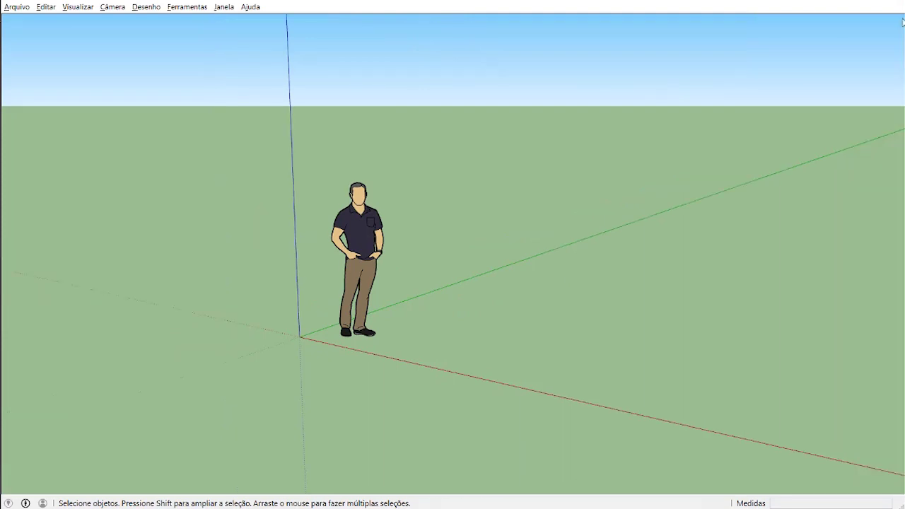
pyautogui.click(232, 8)
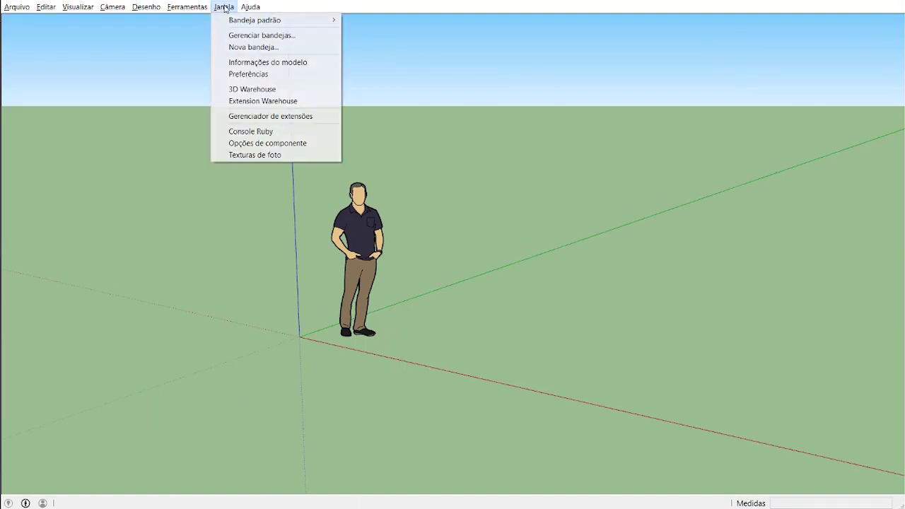
pyautogui.moveTo(257, 24)
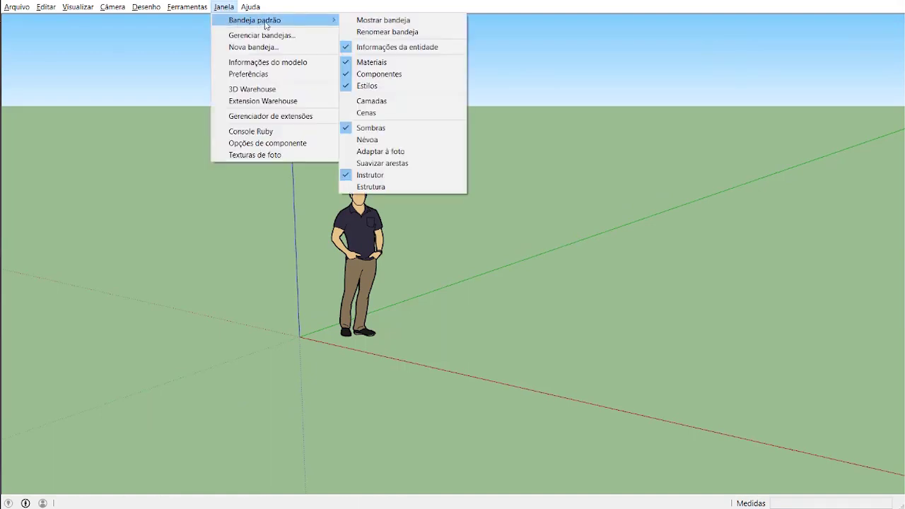
pyautogui.click(374, 22)
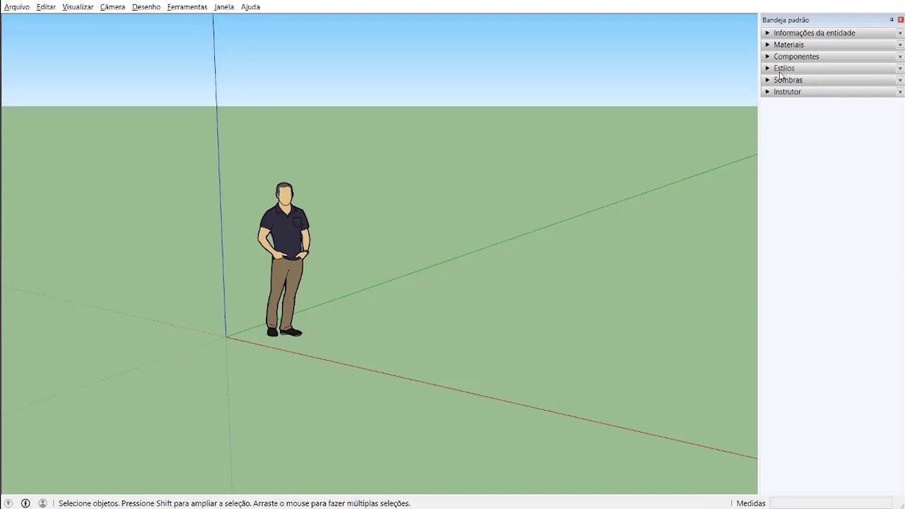
# Step: Expand the Estilos section of the tray to view its style collections, and collapse it again
pyautogui.click(803, 69)
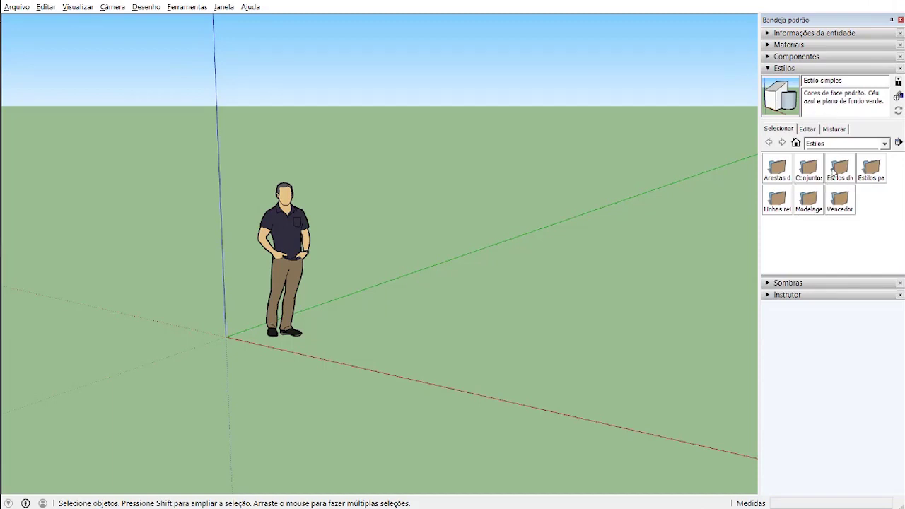
pyautogui.click(794, 70)
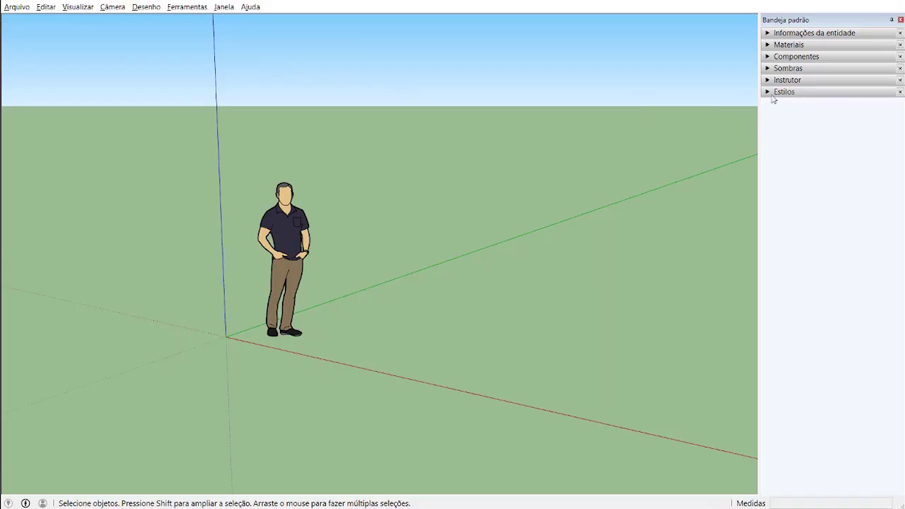
# Step: Remove the Componentes section from the default tray
pyautogui.click(223, 9)
pyautogui.moveTo(236, 21)
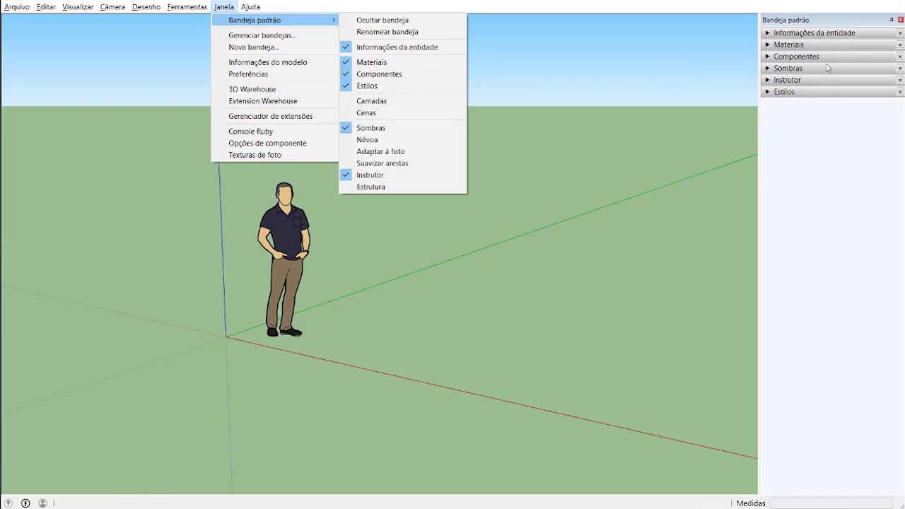
pyautogui.click(363, 75)
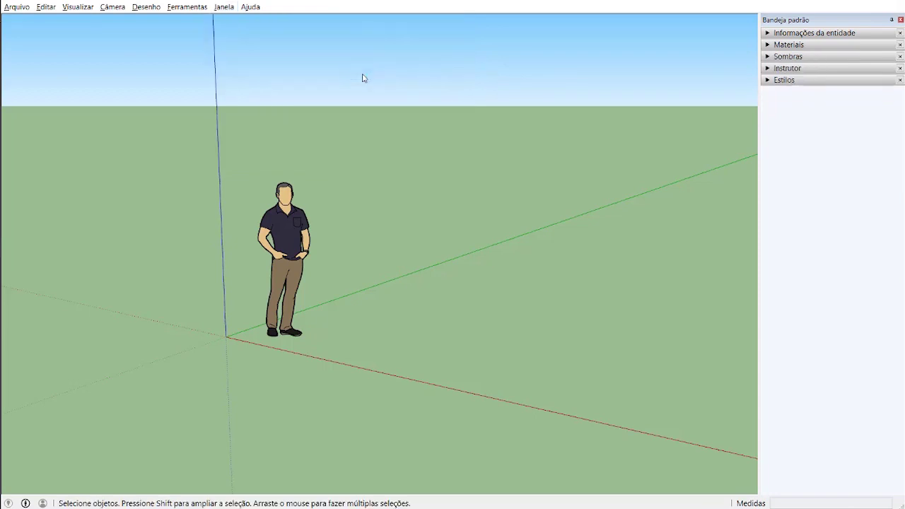
# Step: Add the Camadas and Cenas sections to the default tray
pyautogui.click(225, 8)
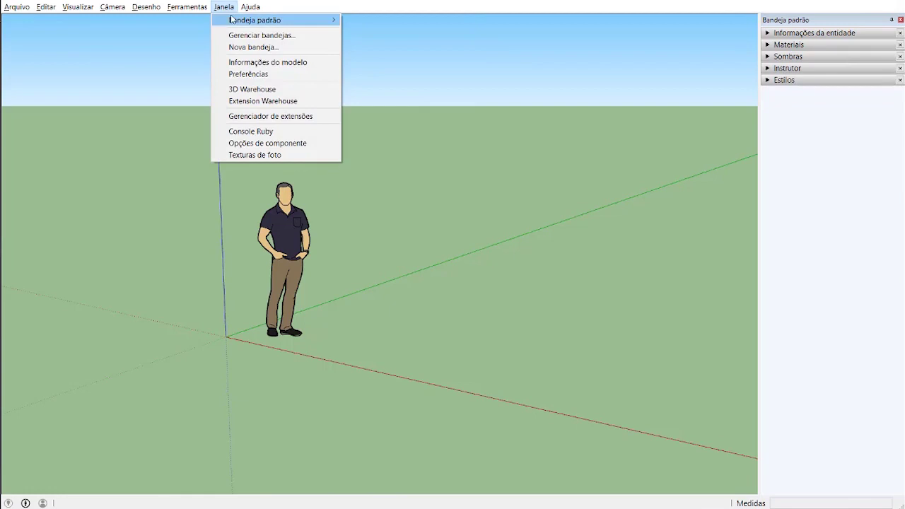
pyautogui.moveTo(255, 20)
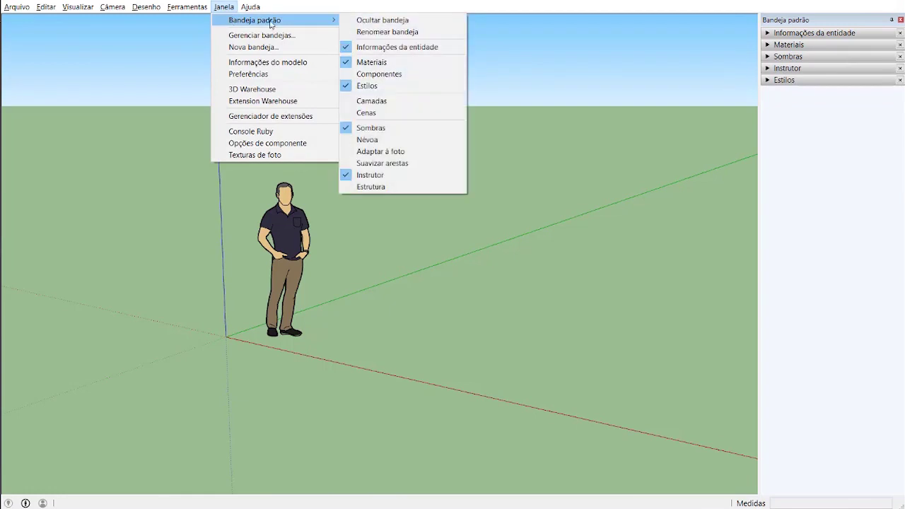
pyautogui.click(378, 104)
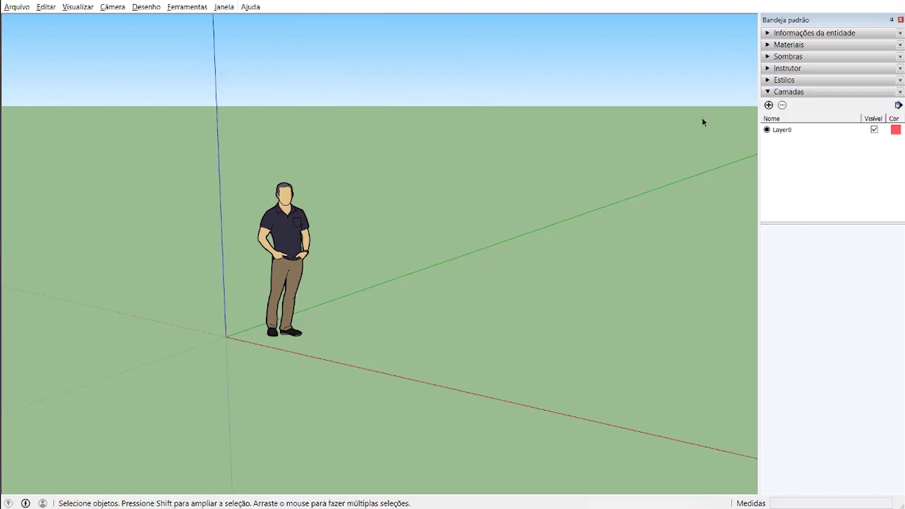
pyautogui.click(223, 6)
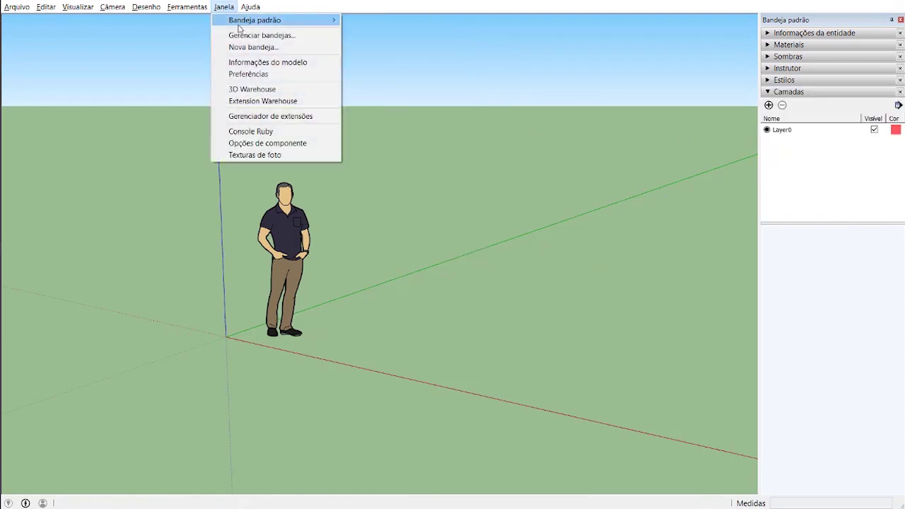
pyautogui.moveTo(297, 20)
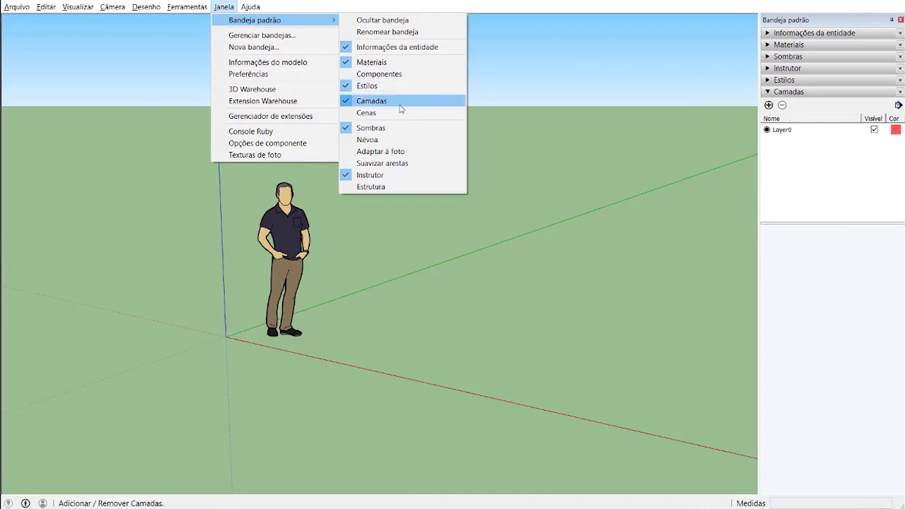
pyautogui.click(380, 115)
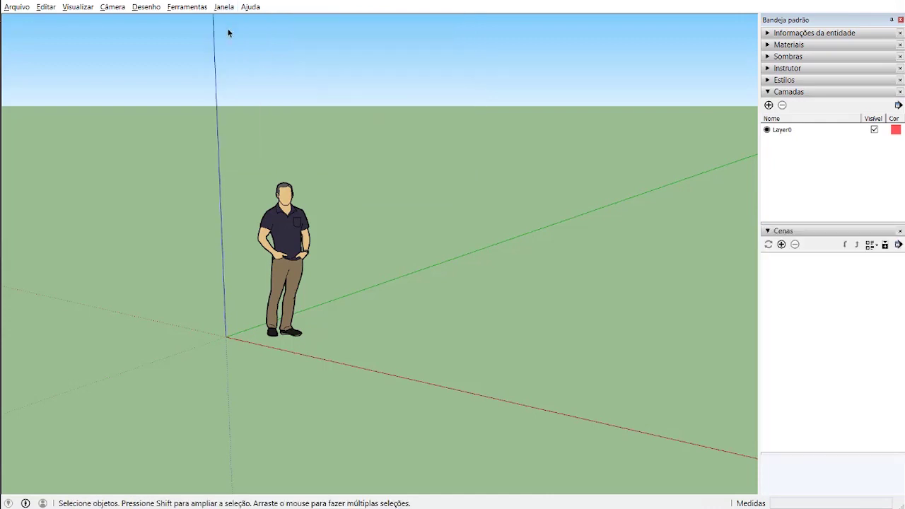
# Step: Remove the Instrutor section from the default tray and collapse the Camadas and Cenas sections
pyautogui.click(224, 7)
pyautogui.moveTo(283, 19)
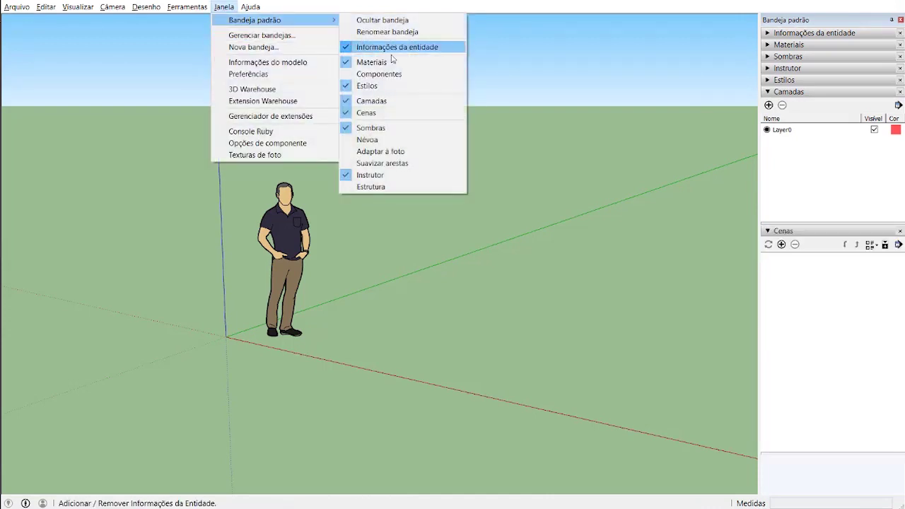
pyautogui.click(384, 177)
pyautogui.click(788, 81)
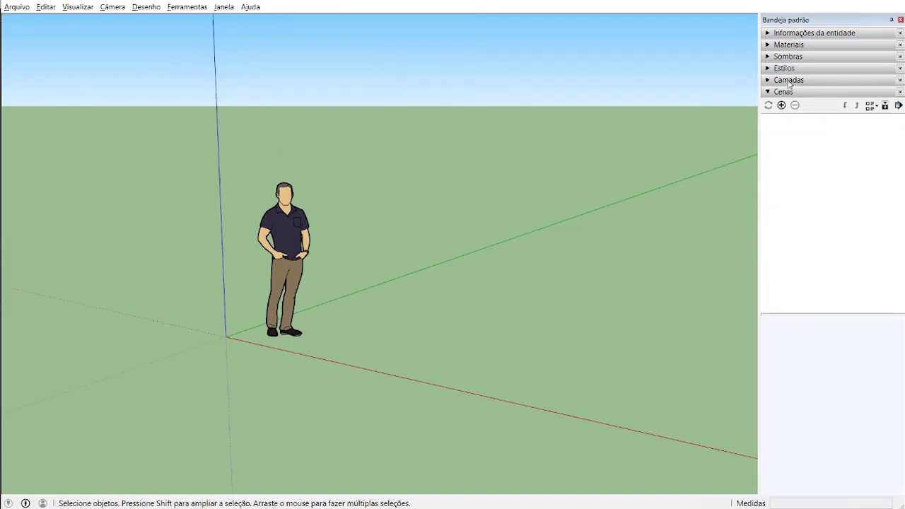
pyautogui.click(789, 92)
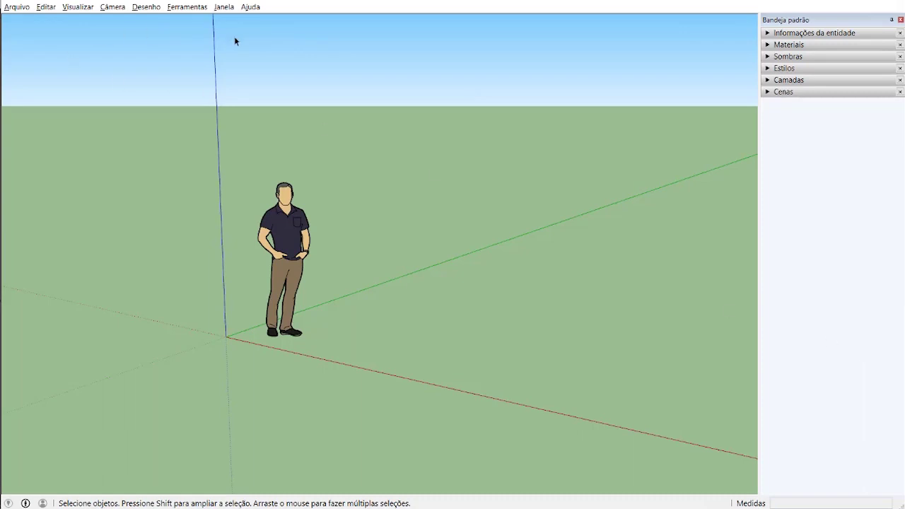
# Step: Enable the "Conjunto grande de ferramentas" toolbar in the list of available toolbars
pyautogui.click(77, 7)
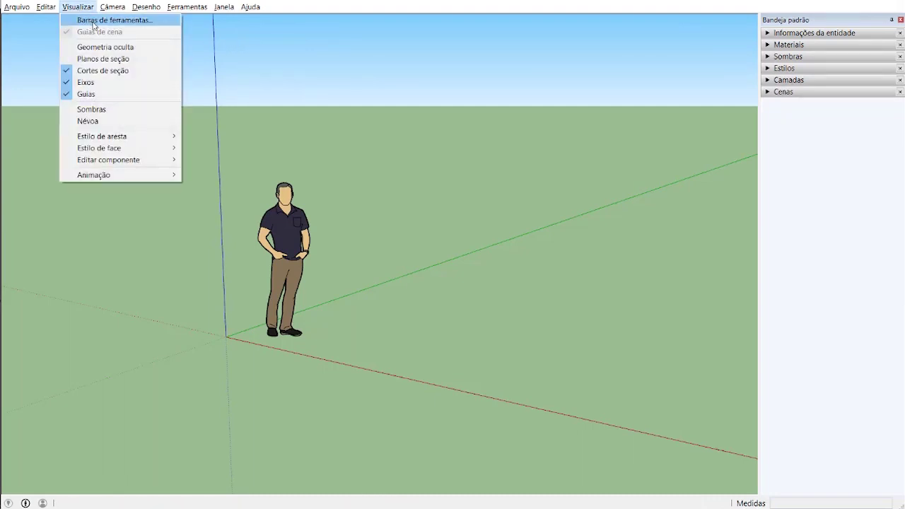
pyautogui.click(93, 21)
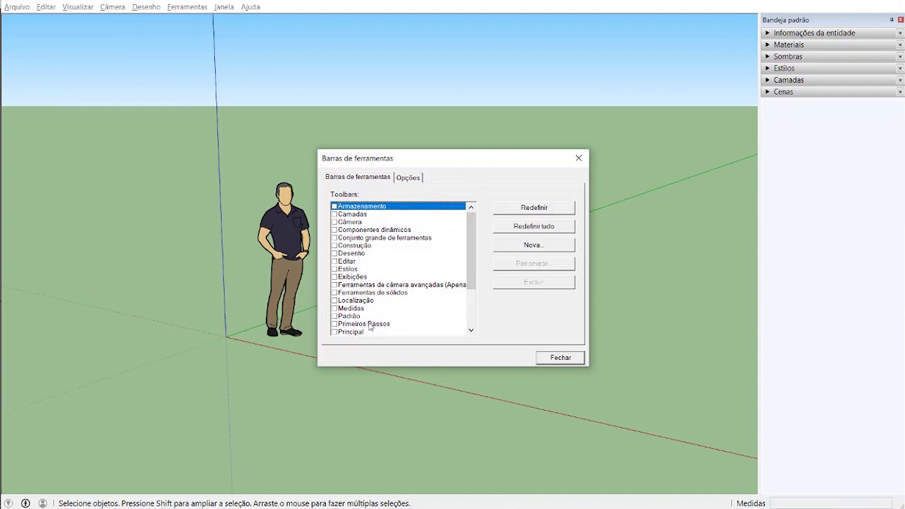
pyautogui.click(335, 238)
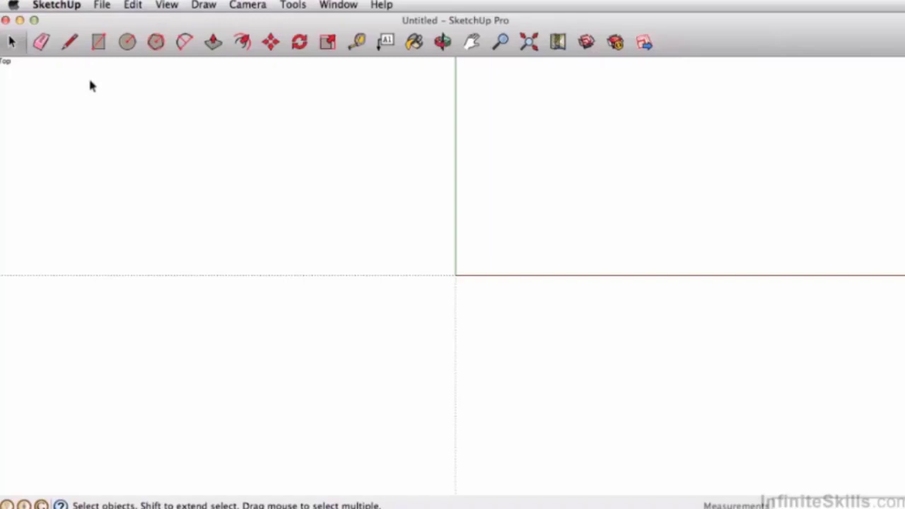
# Step: Show the Large Tool Set palette in the Mac version of SketchUp
pyautogui.click(167, 5)
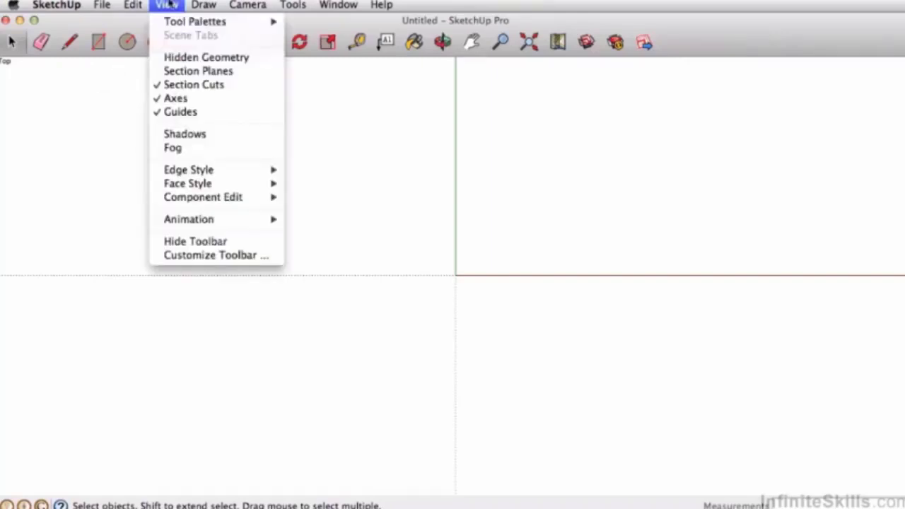
pyautogui.moveTo(180, 28)
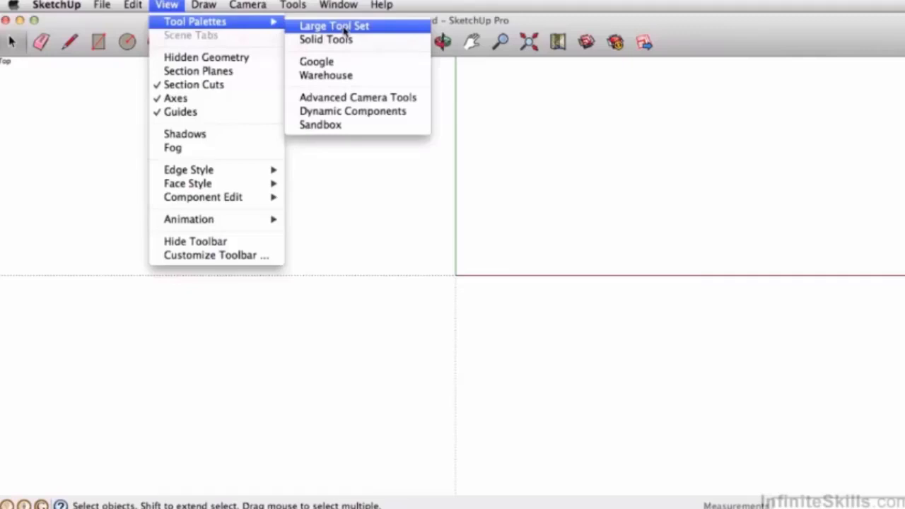
pyautogui.click(344, 29)
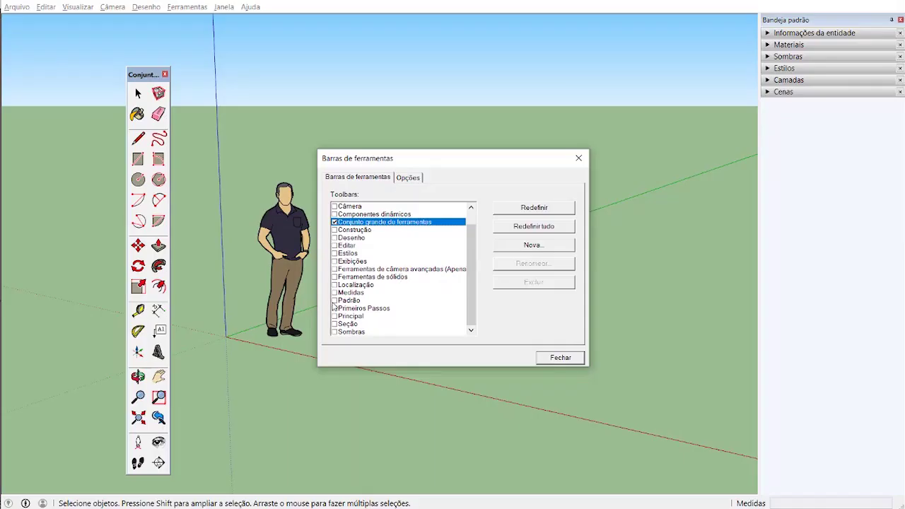
# Step: Enable the Padrão and Exibições toolbars in the Windows version and close the toolbar list
pyautogui.click(335, 301)
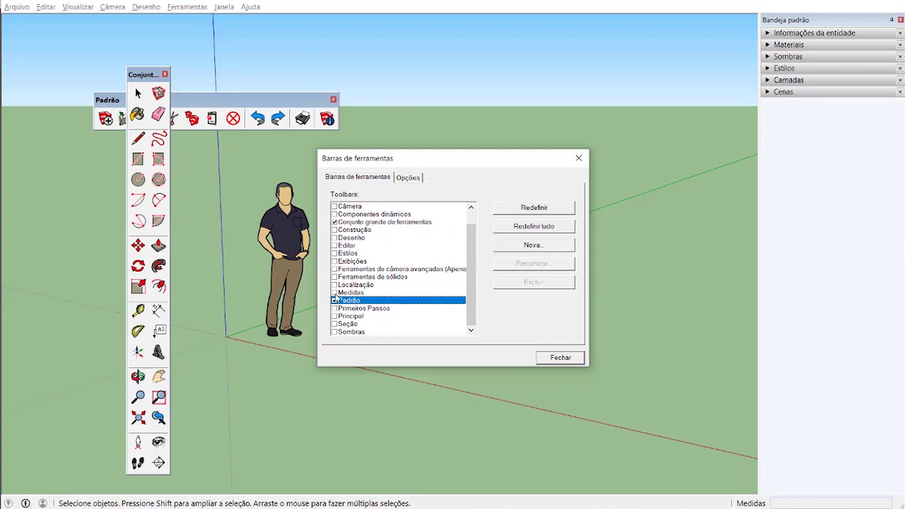
pyautogui.click(334, 262)
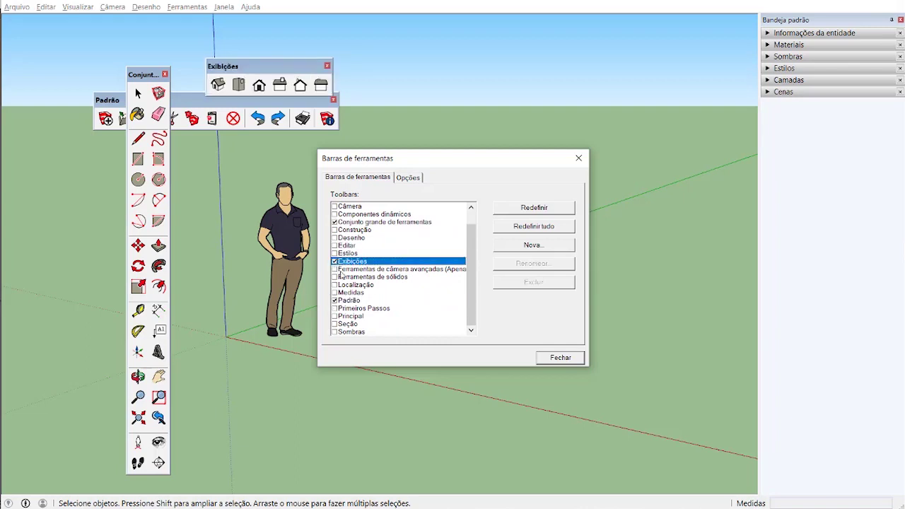
pyautogui.click(558, 358)
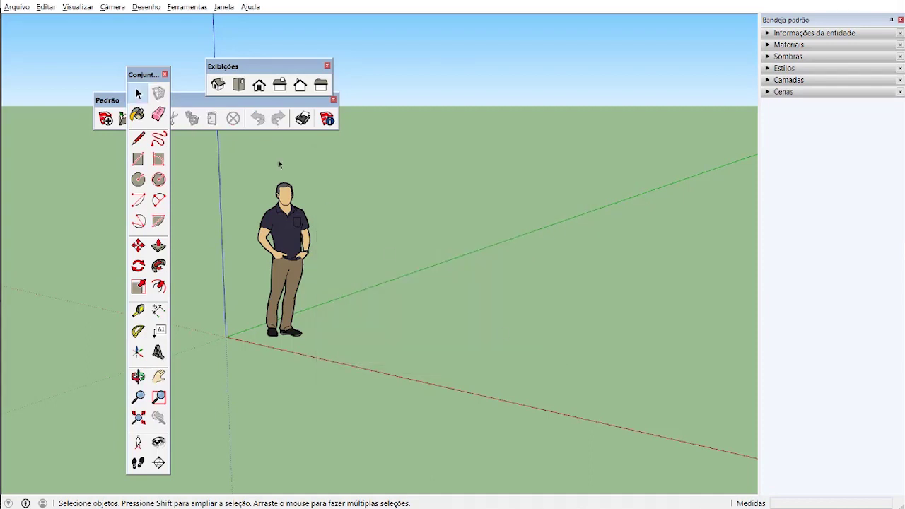
# Step: Dock the large tool set beside the drawing area and the Padrão and Exibições toolbars together in one row above it
pyautogui.moveTo(148, 78); pyautogui.dragTo(76, 80)
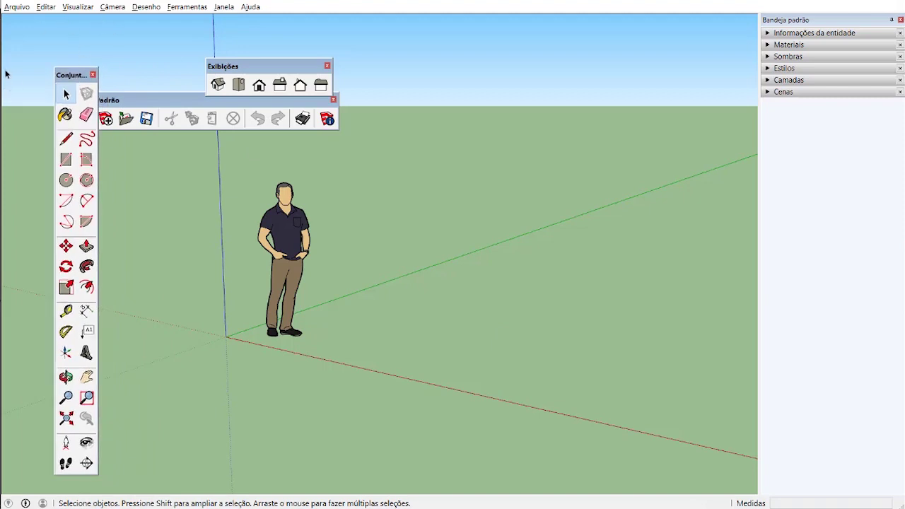
pyautogui.doubleClick(69, 75)
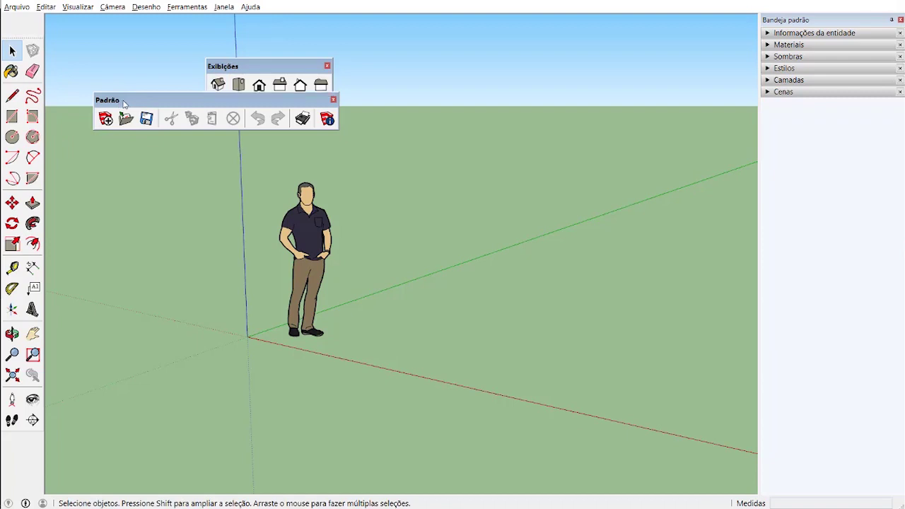
pyautogui.doubleClick(124, 103)
pyautogui.doubleClick(243, 66)
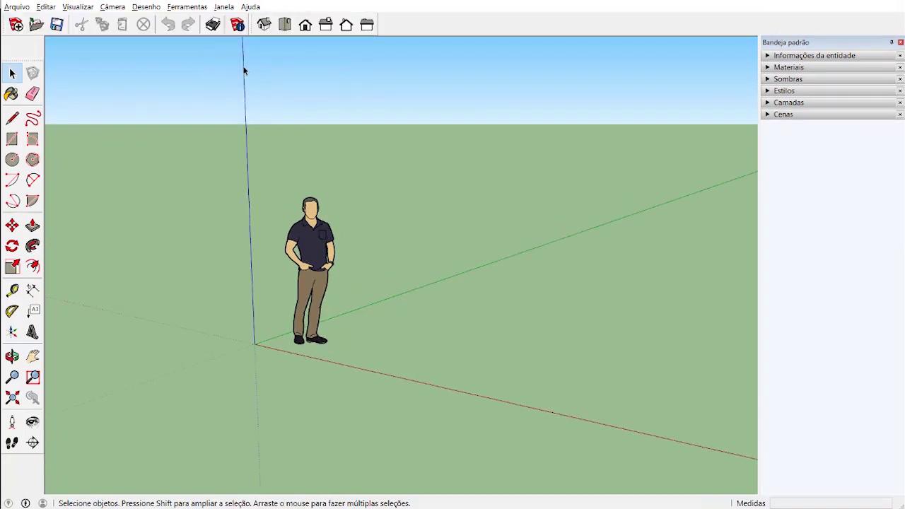
pyautogui.moveTo(251, 24); pyautogui.dragTo(254, 44)
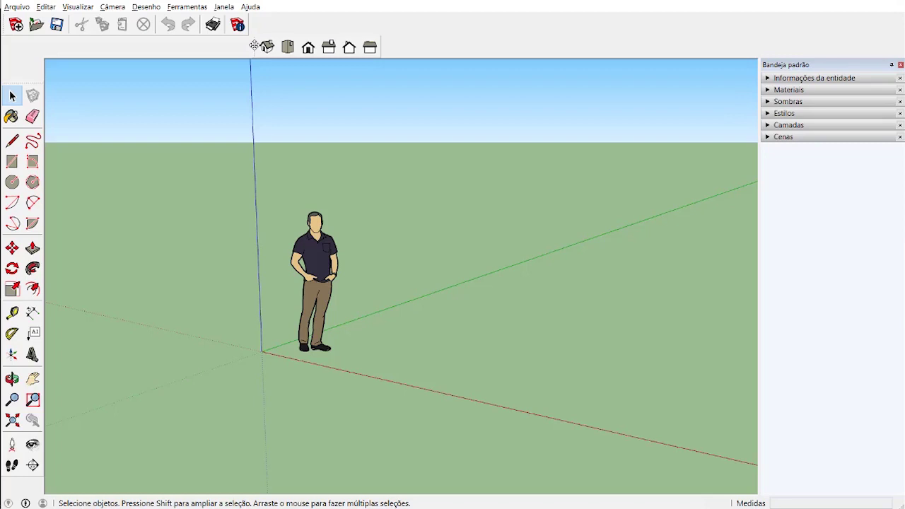
pyautogui.moveTo(253, 45); pyautogui.dragTo(254, 21)
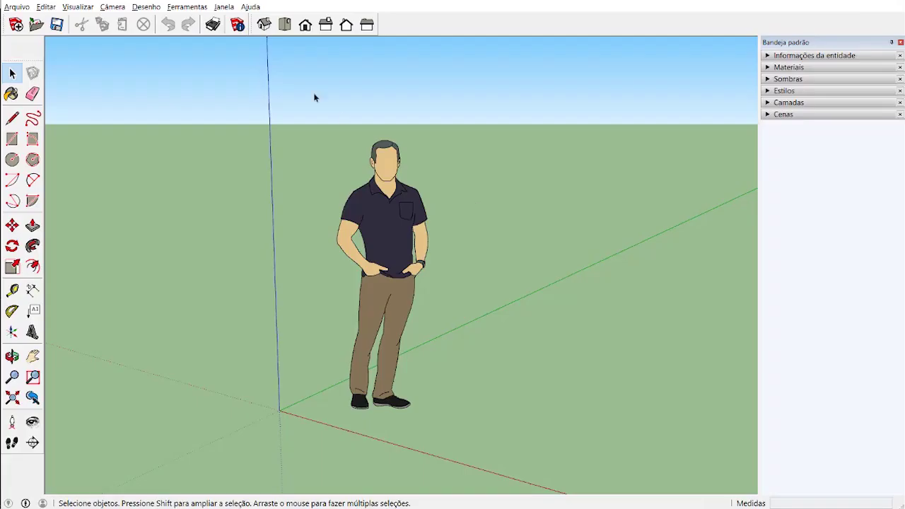
# Step: Check the length unit settings in the model information, including the list of available units
pyautogui.click(224, 9)
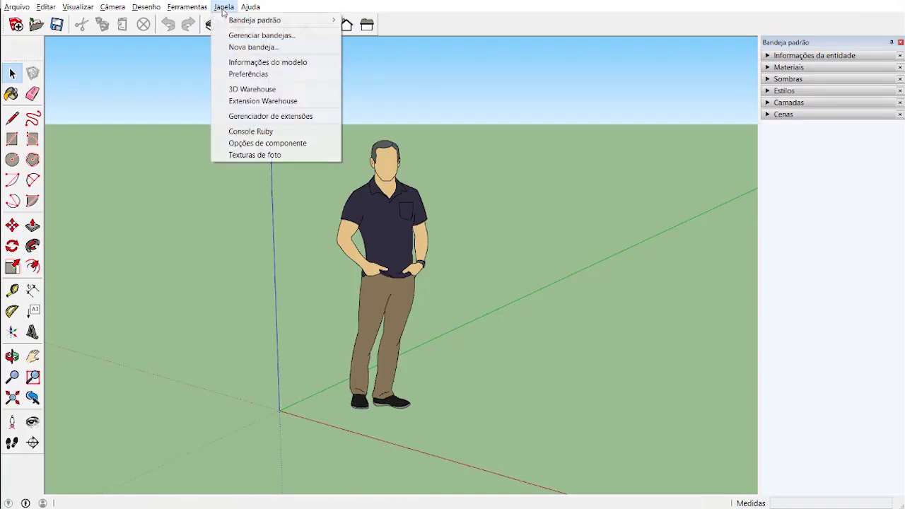
pyautogui.click(249, 62)
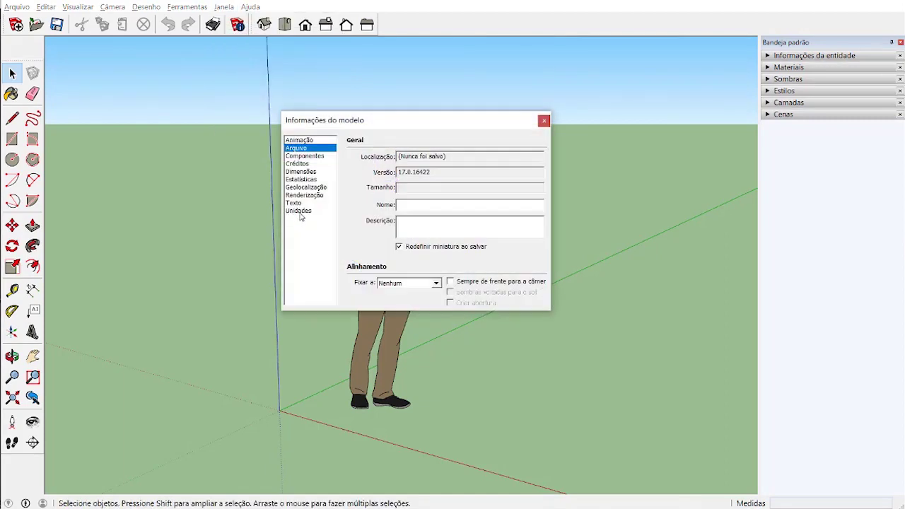
pyautogui.click(299, 212)
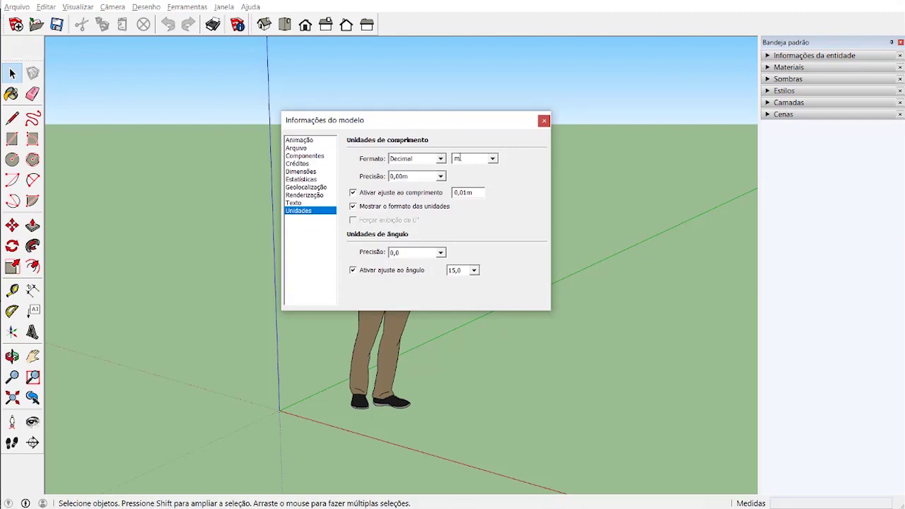
pyautogui.click(486, 158)
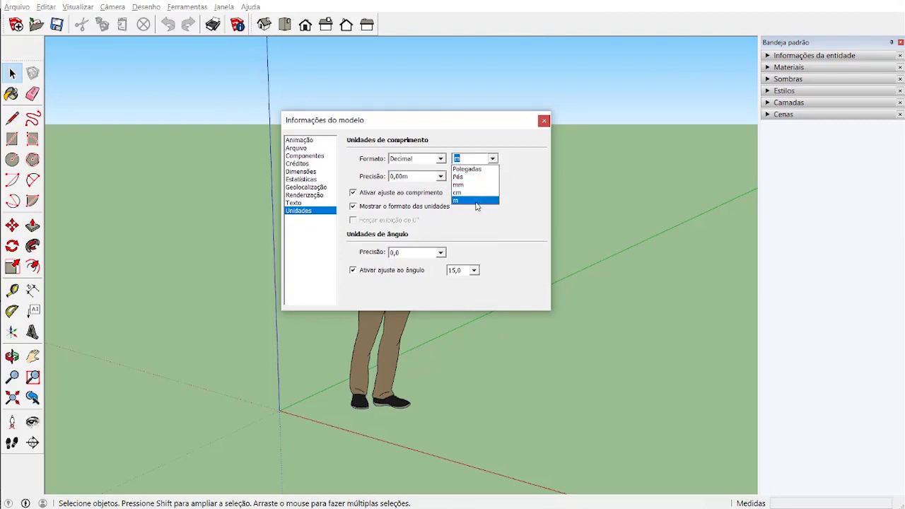
pyautogui.click(514, 169)
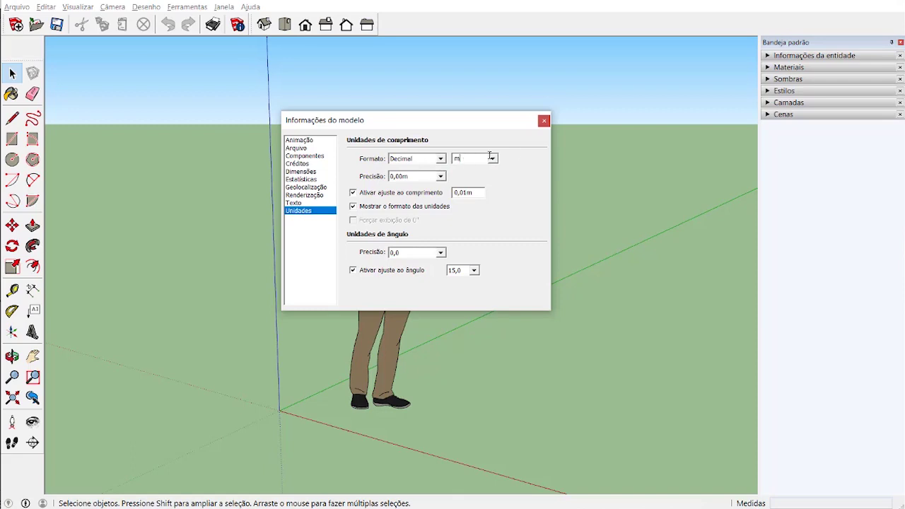
pyautogui.click(544, 122)
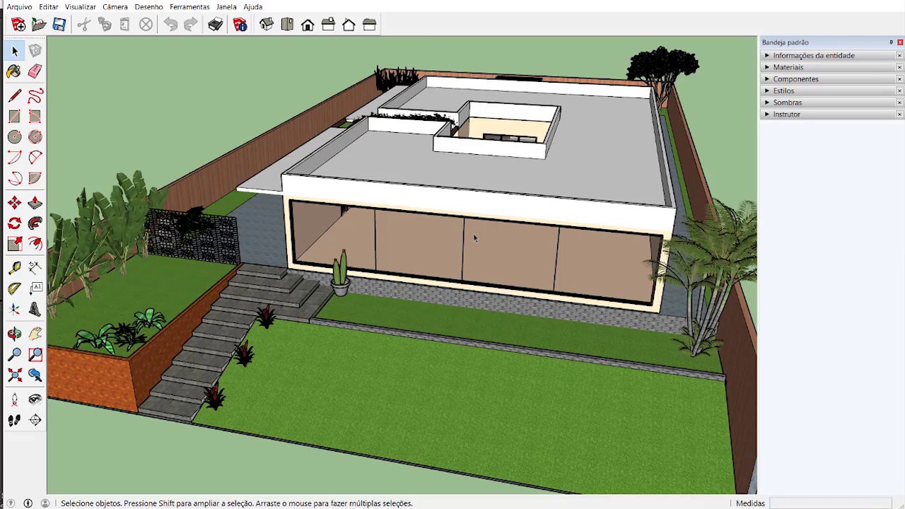
# Step: Turn off Perfis in the edge settings of the house model's style
pyautogui.moveTo(392, 180); pyautogui.dragTo(371, 185, button='middle')
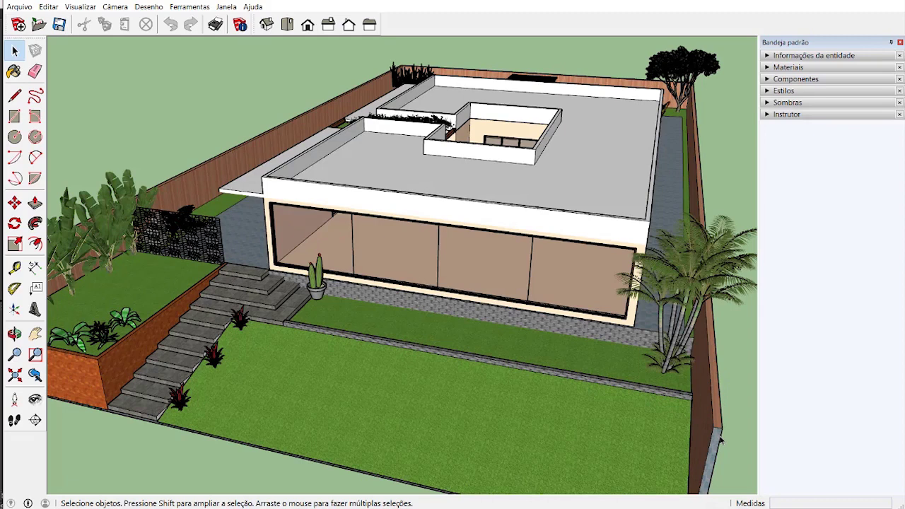
pyautogui.click(783, 91)
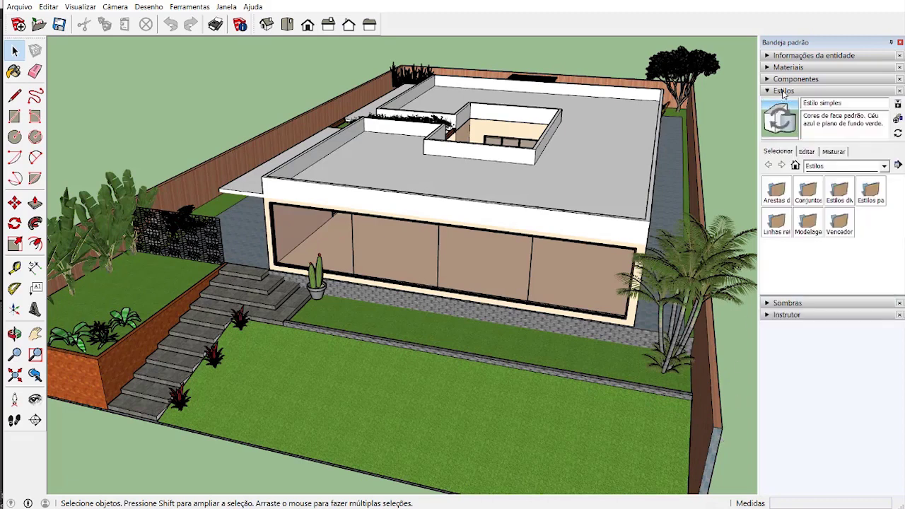
pyautogui.click(808, 153)
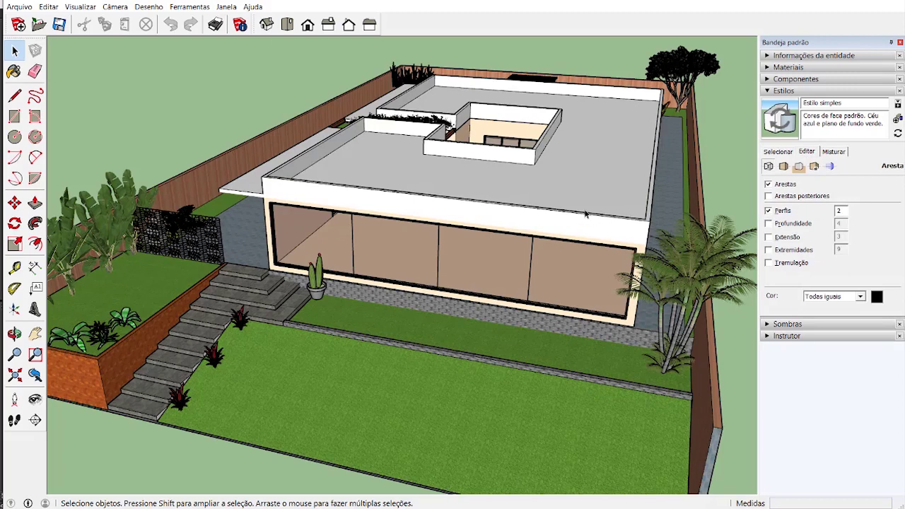
pyautogui.click(769, 212)
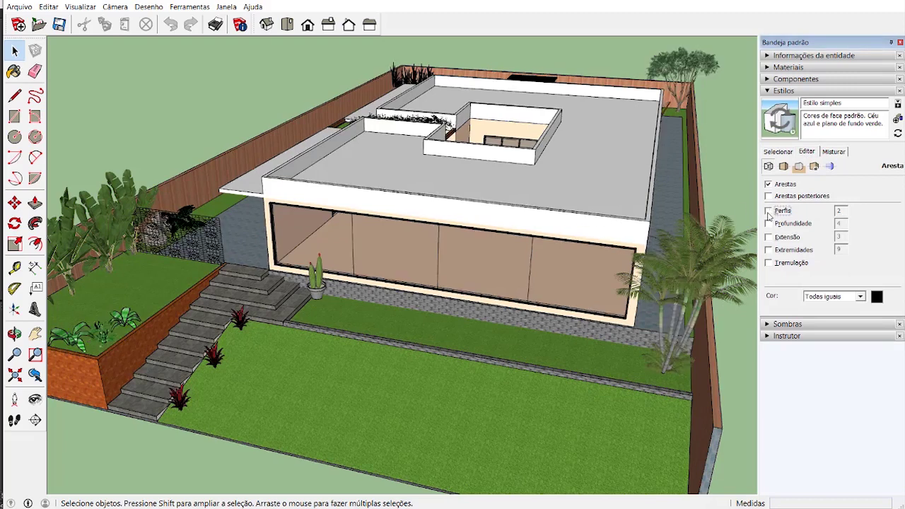
pyautogui.moveTo(377, 187)
pyautogui.mouseDown(button='middle')
pyautogui.moveTo(447, 225)
pyautogui.moveTo(320, 186)
pyautogui.moveTo(384, 198)
pyautogui.mouseUp(button='middle')
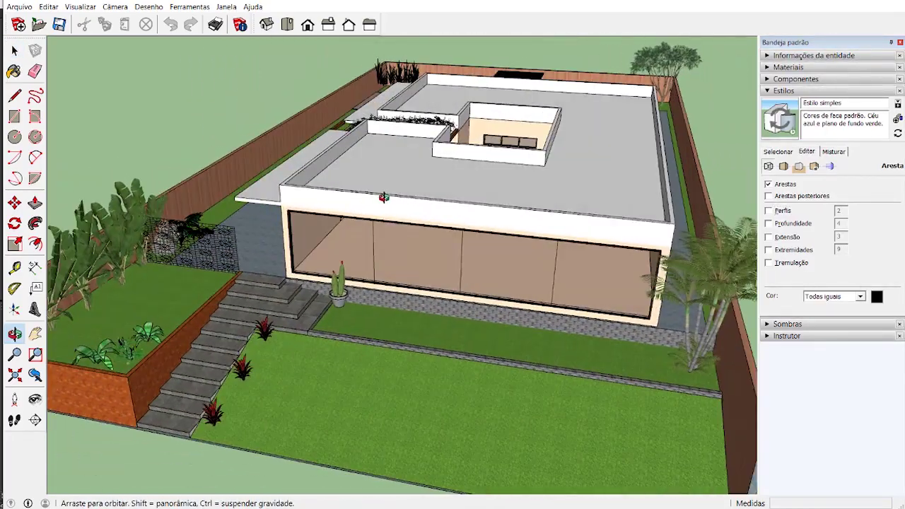
# Step: Switch Perfis on and off again to compare how the house model's edges are displayed
pyautogui.click(769, 212)
pyautogui.moveTo(424, 166); pyautogui.dragTo(679, 209, button='middle')
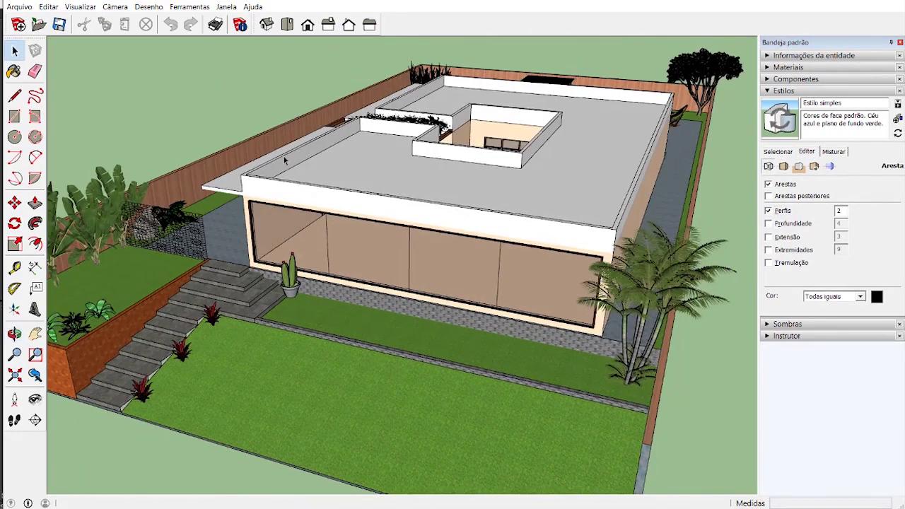
pyautogui.click(768, 211)
pyautogui.moveTo(396, 173); pyautogui.dragTo(488, 187, button='middle')
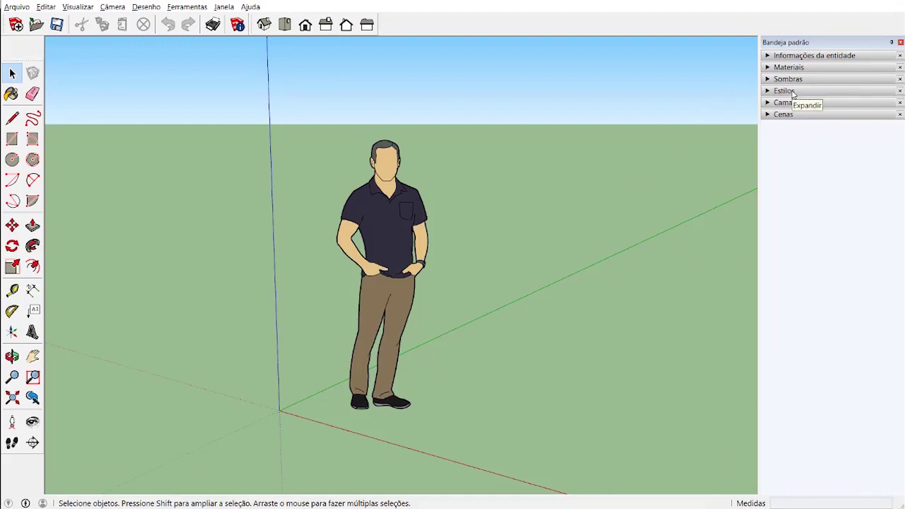
# Step: Turn off Perfis in the template's Estilo simples edge settings, update the style with the change and collapse the Estilos section
pyautogui.click(796, 93)
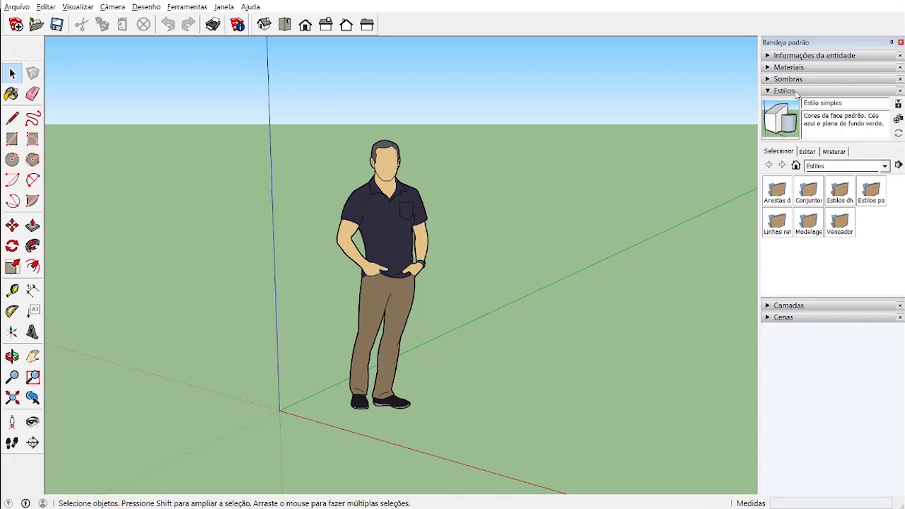
pyautogui.click(809, 152)
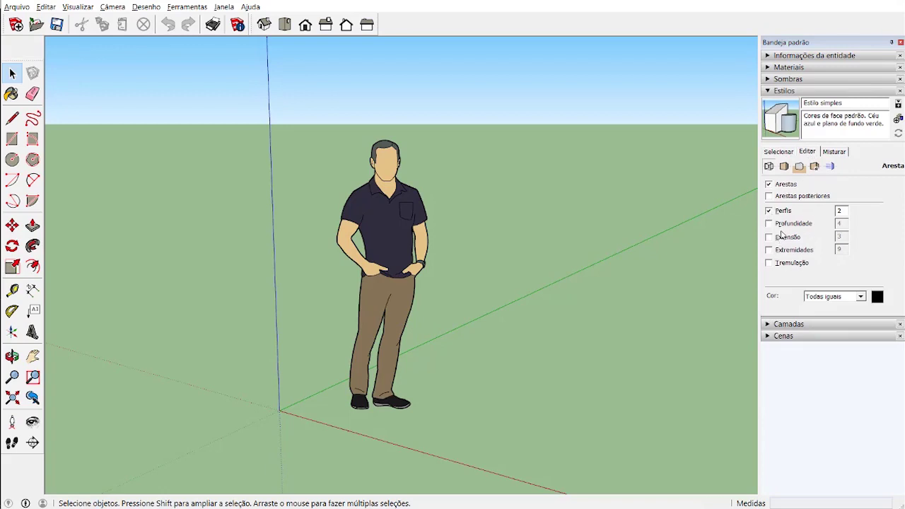
pyautogui.click(784, 166)
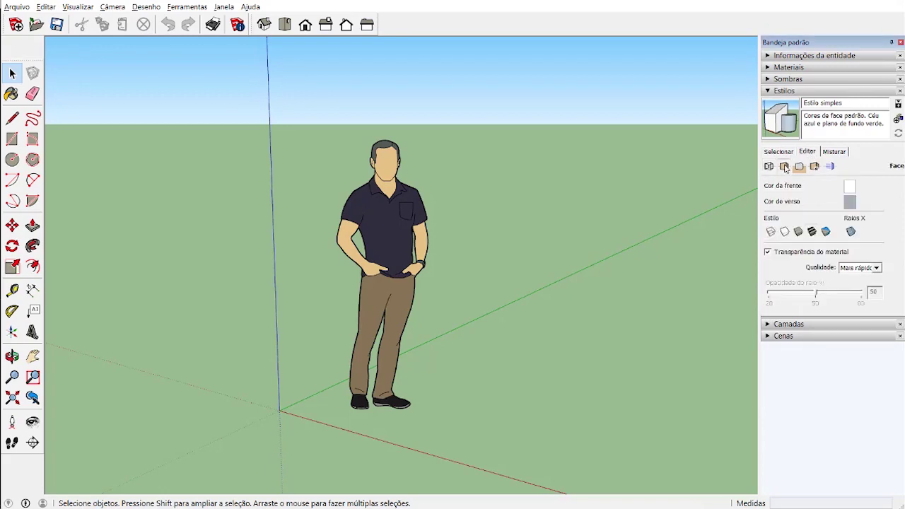
pyautogui.click(800, 167)
pyautogui.click(815, 167)
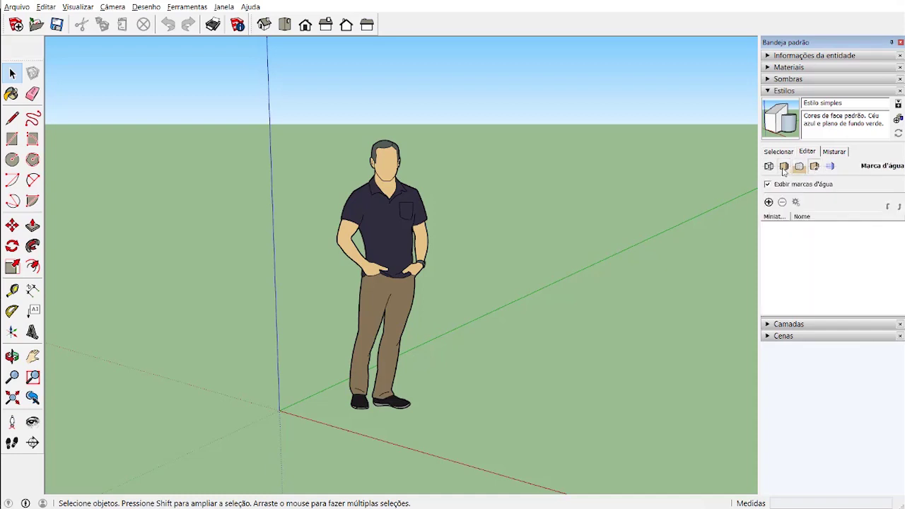
pyautogui.click(769, 167)
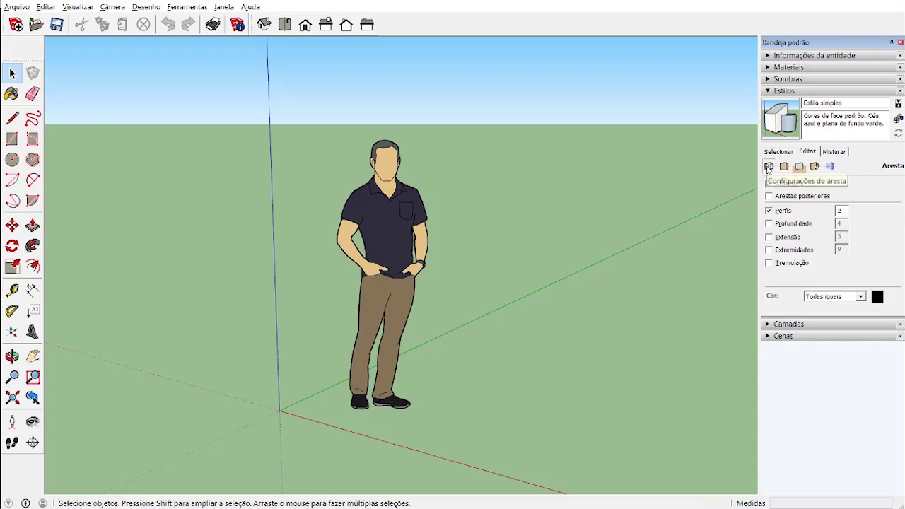
pyautogui.click(770, 212)
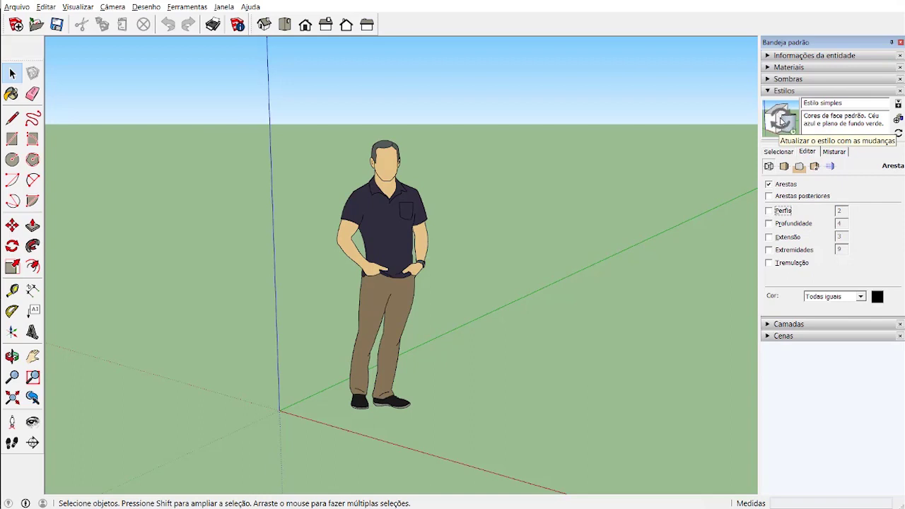
pyautogui.click(783, 121)
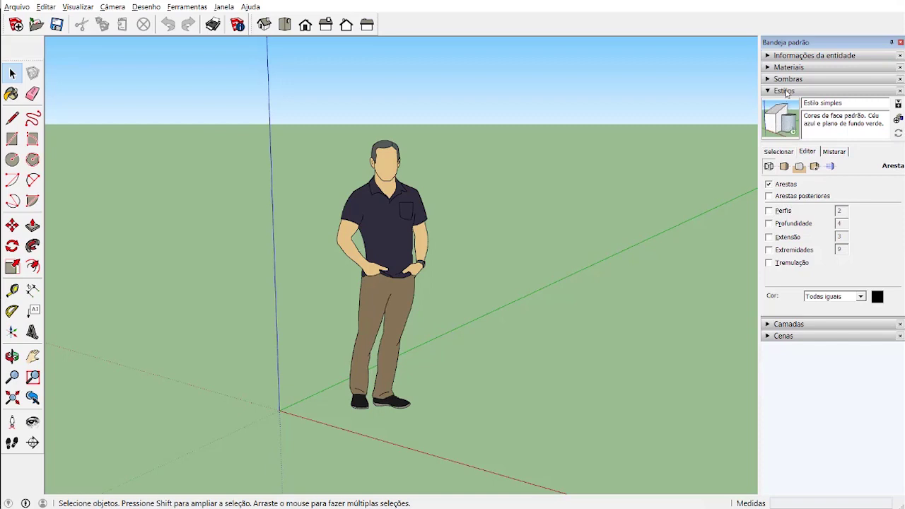
pyautogui.click(785, 91)
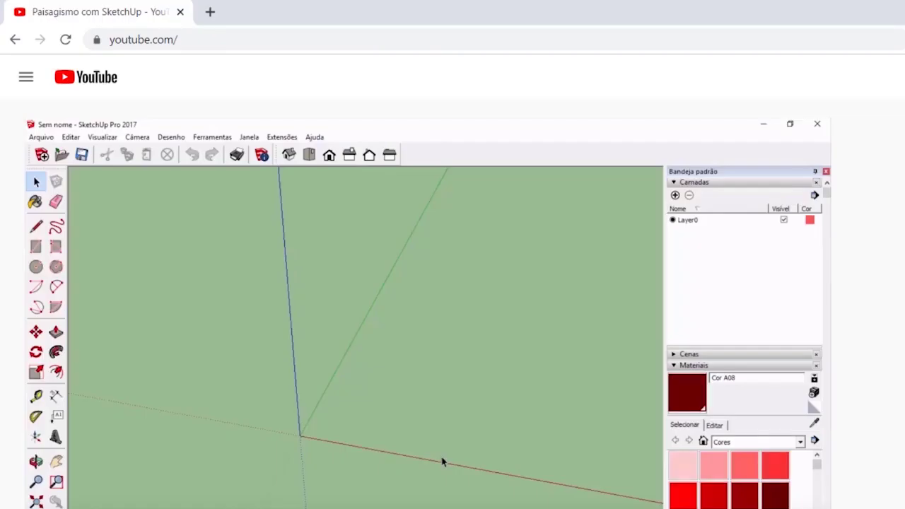
# Step: Like the "Paisagismo com SketchUp" video on YouTube and subscribe to its channel
pyautogui.scroll(-3, 558, 424)
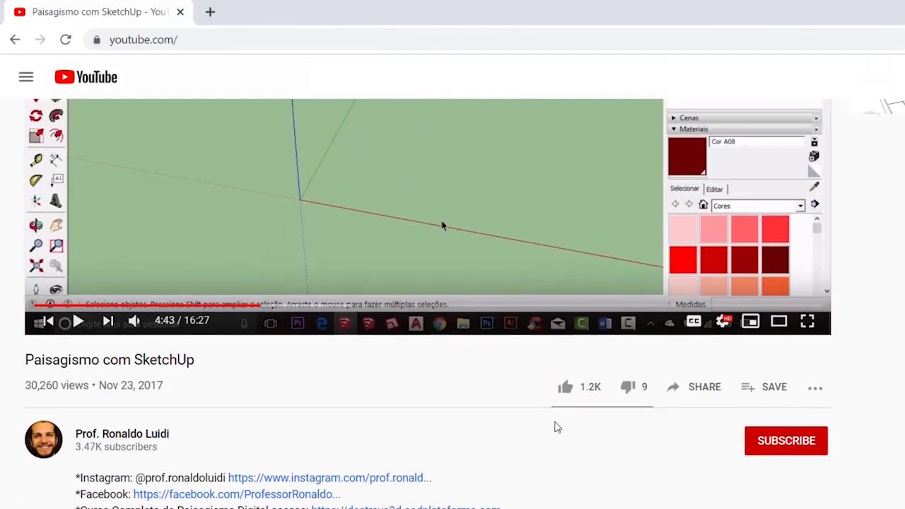
pyautogui.click(568, 395)
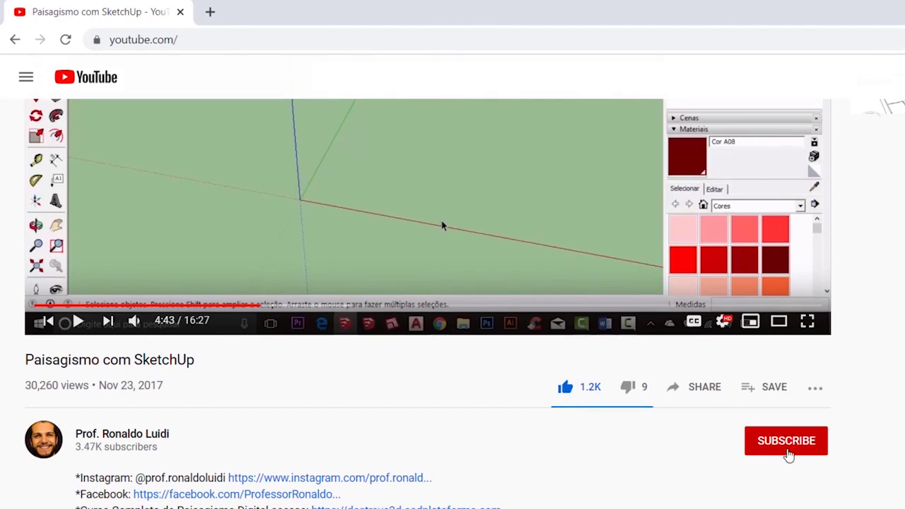
pyautogui.click(788, 446)
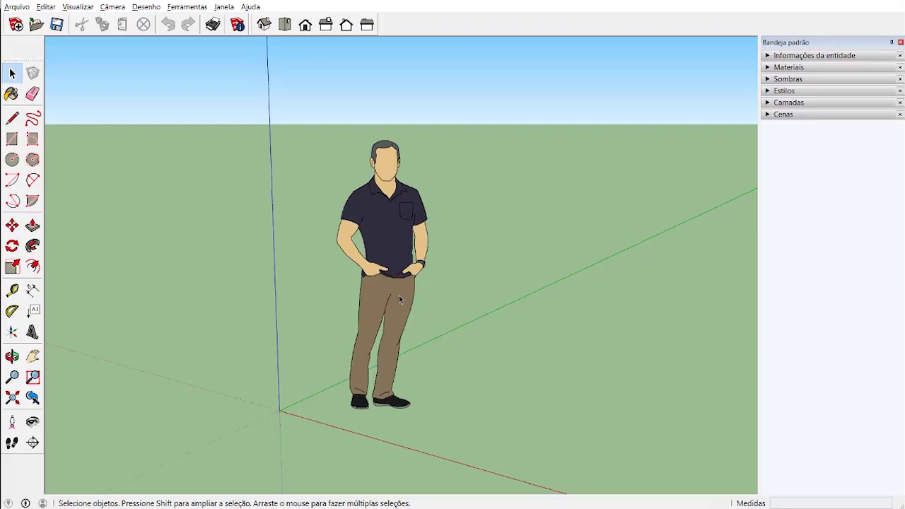
# Step: Delete the human scale figure standing near the origin of the template
pyautogui.scroll(-6, 411, 225)
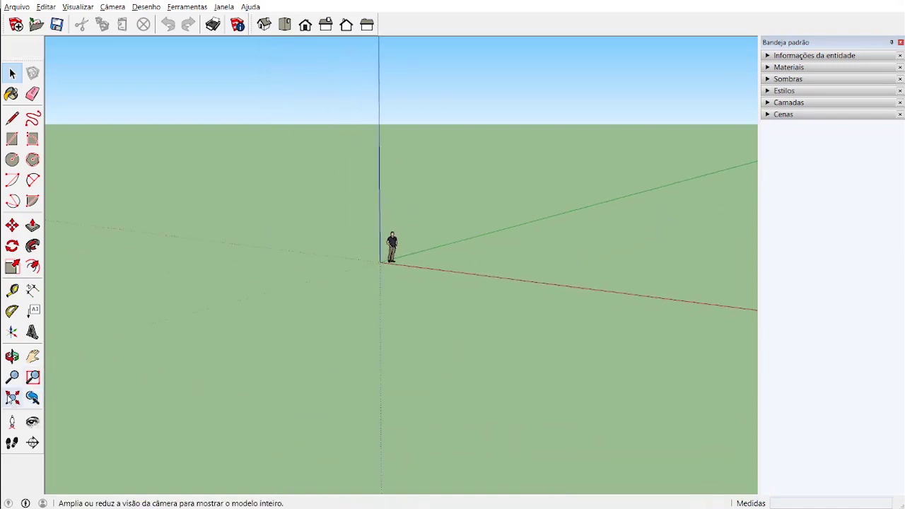
pyautogui.click(13, 398)
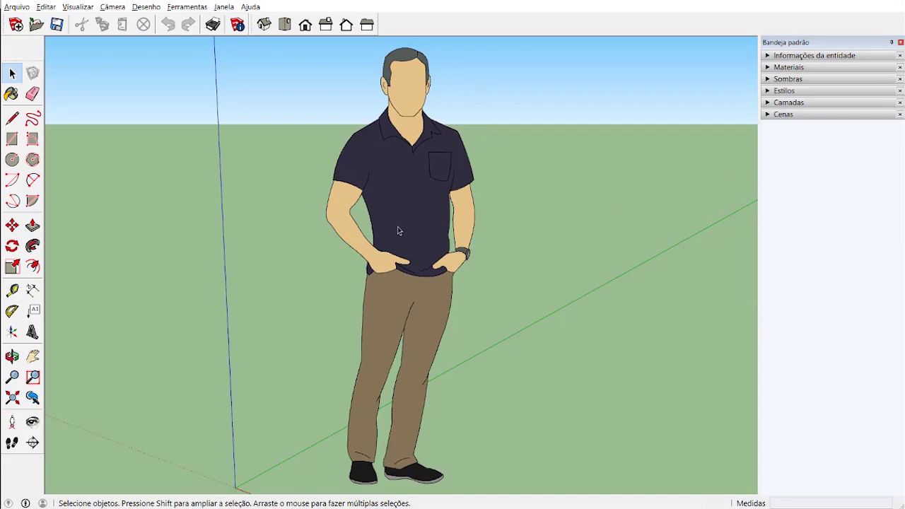
pyautogui.scroll(-4, 398, 231)
pyautogui.scroll(-1, 399, 231)
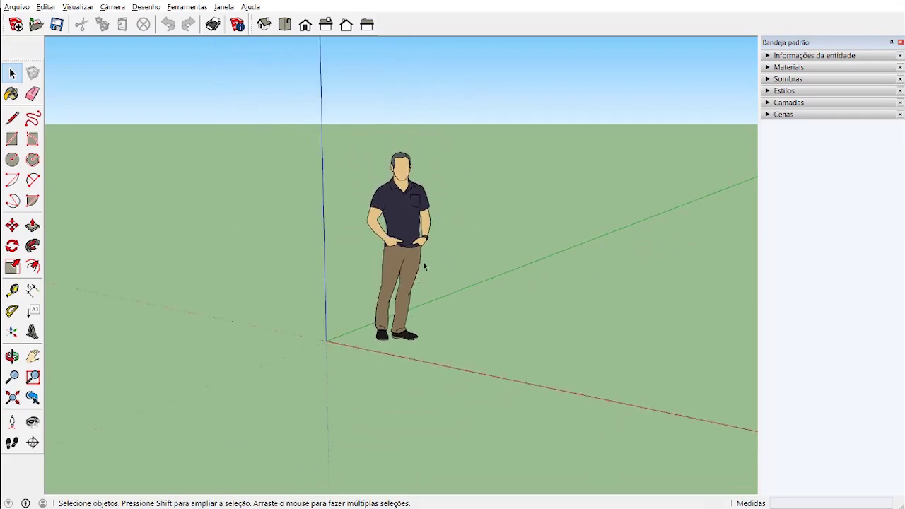
pyautogui.click(409, 204)
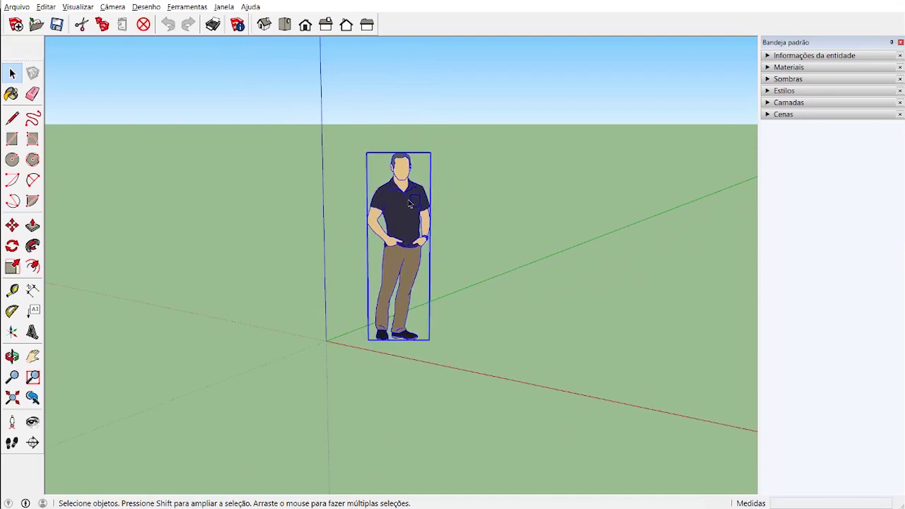
pyautogui.press('Delete')
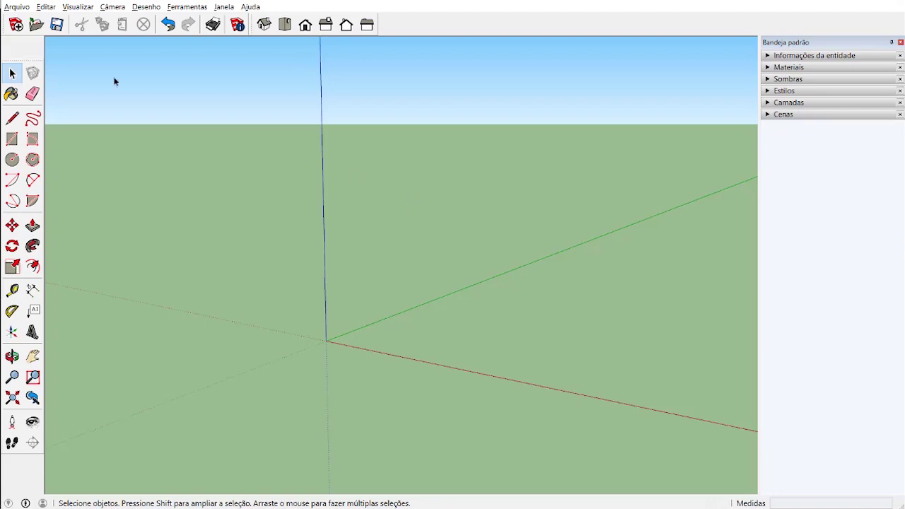
# Step: Save the empty file as a template named Padrão, with file name Padrão.skp, and define it as the default template
pyautogui.click(22, 8)
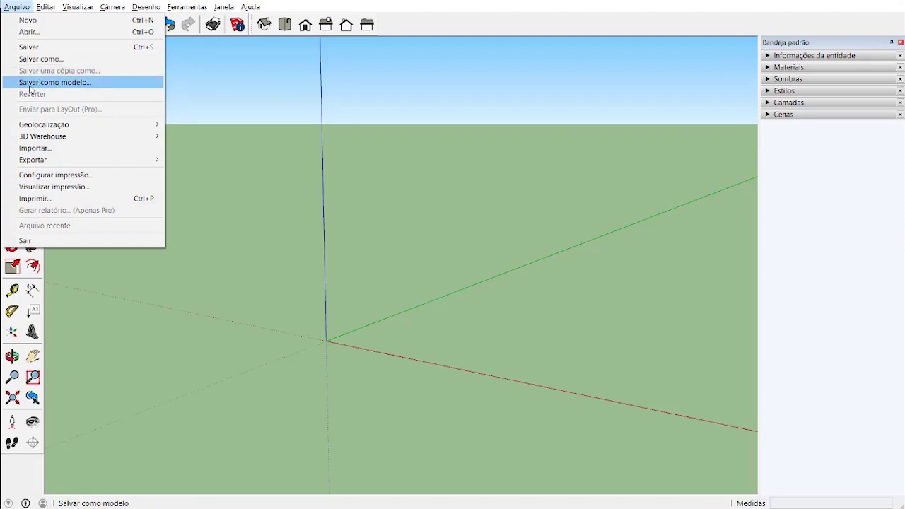
pyautogui.click(65, 87)
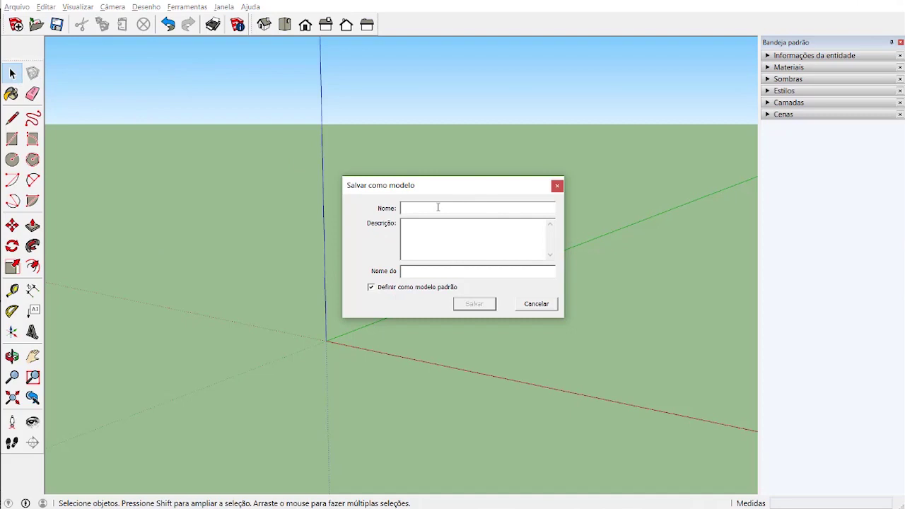
pyautogui.write('Padrão')
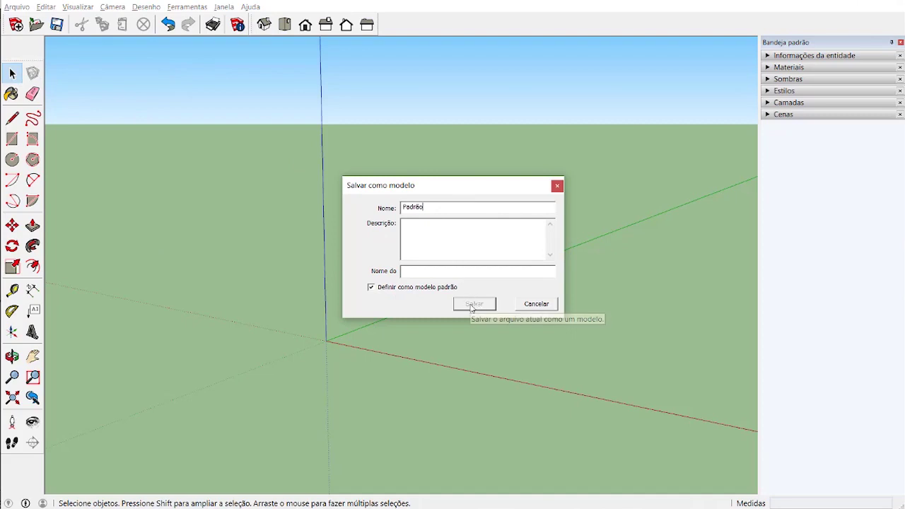
pyautogui.click(423, 231)
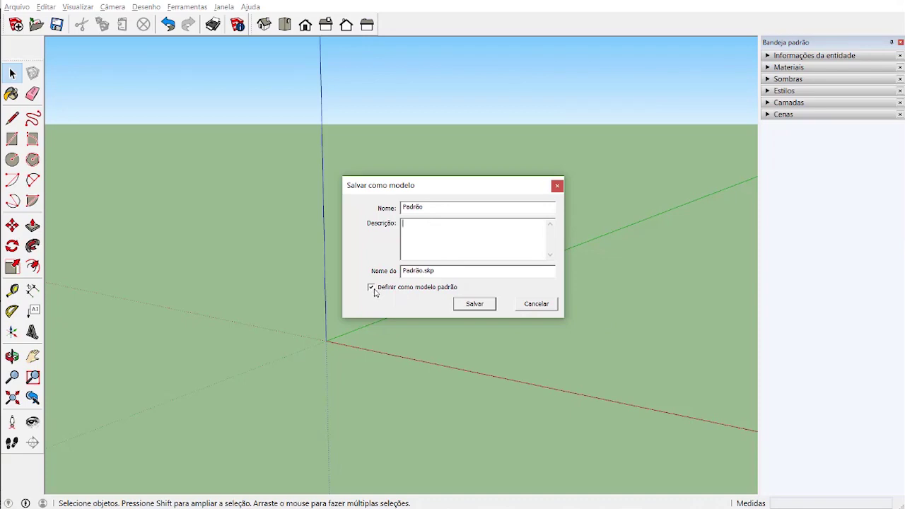
pyautogui.click(472, 305)
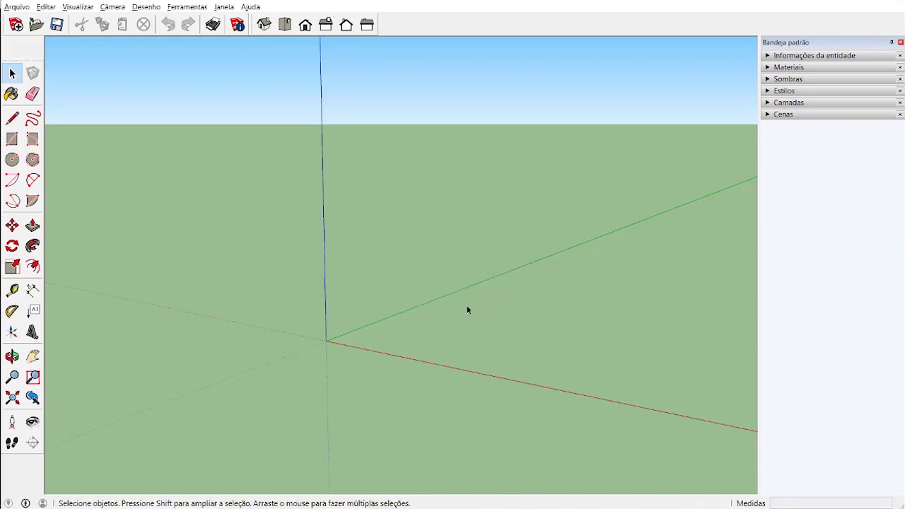
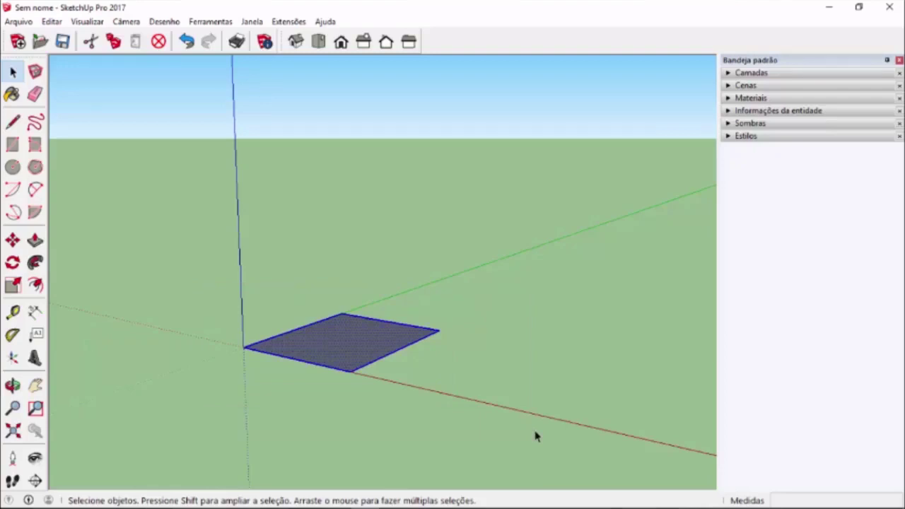
# Step: Select a single front edge of the rectangle on the ground and clear the selection again
pyautogui.click(529, 312)
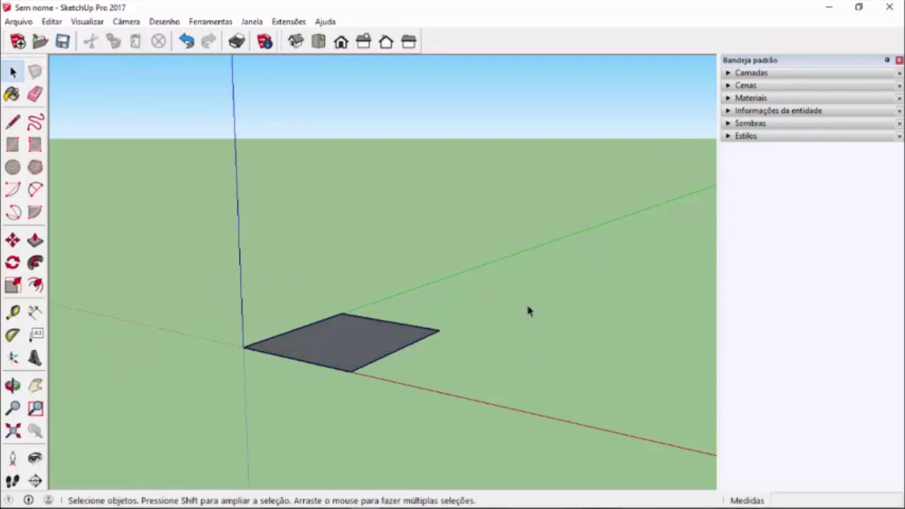
pyautogui.click(393, 357)
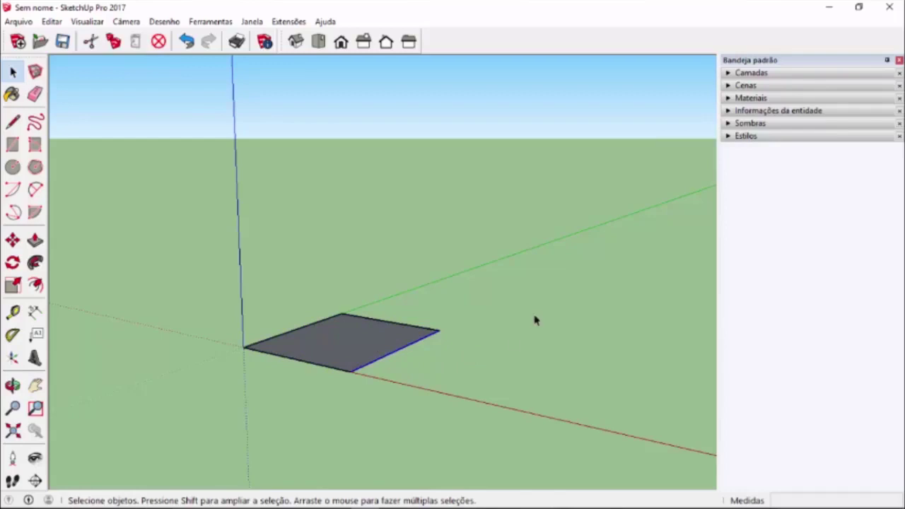
pyautogui.click(535, 320)
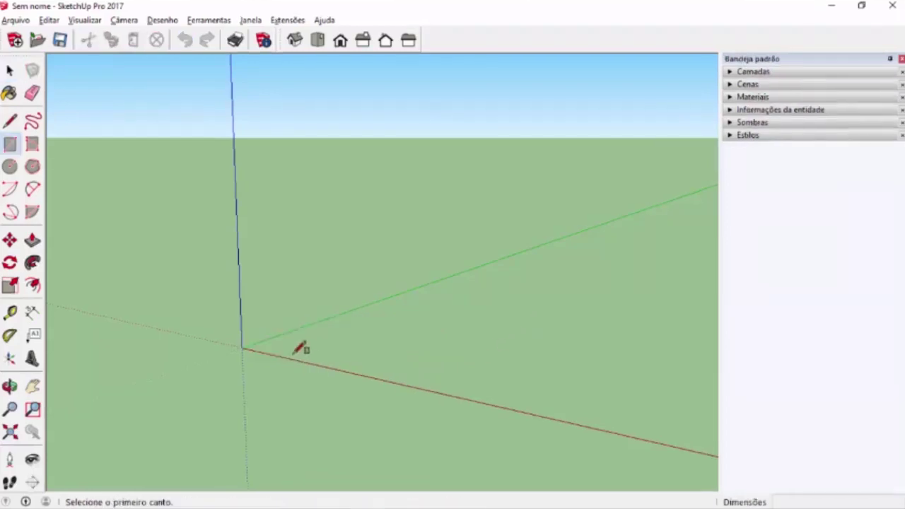
# Step: Draw three freehand rectangles on the ground beside the green axis, each overlapping the one before
pyautogui.press('r')
pyautogui.click(276, 347)
pyautogui.click(472, 303)
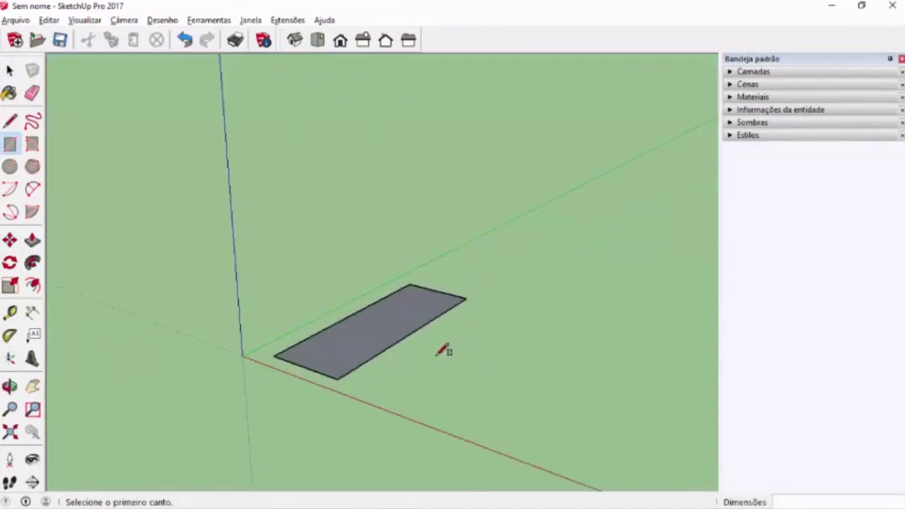
pyautogui.click(425, 358)
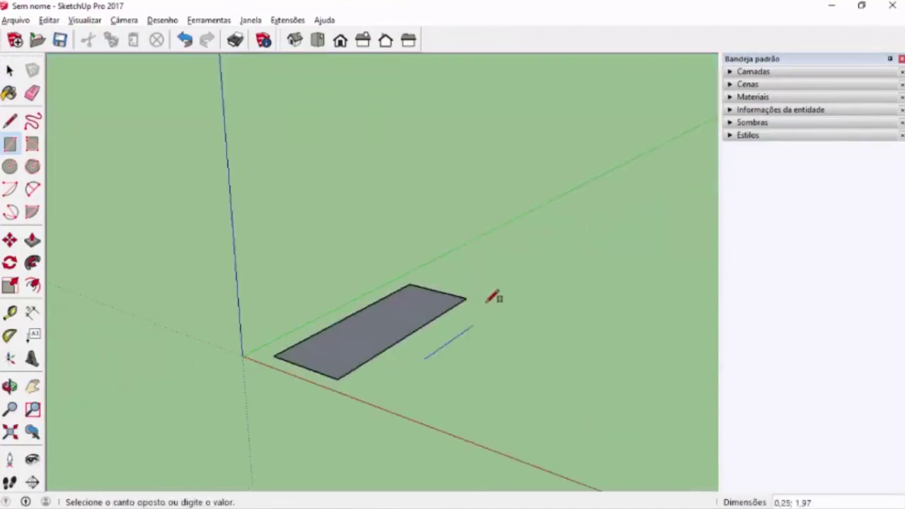
pyautogui.click(507, 262)
pyautogui.click(542, 250)
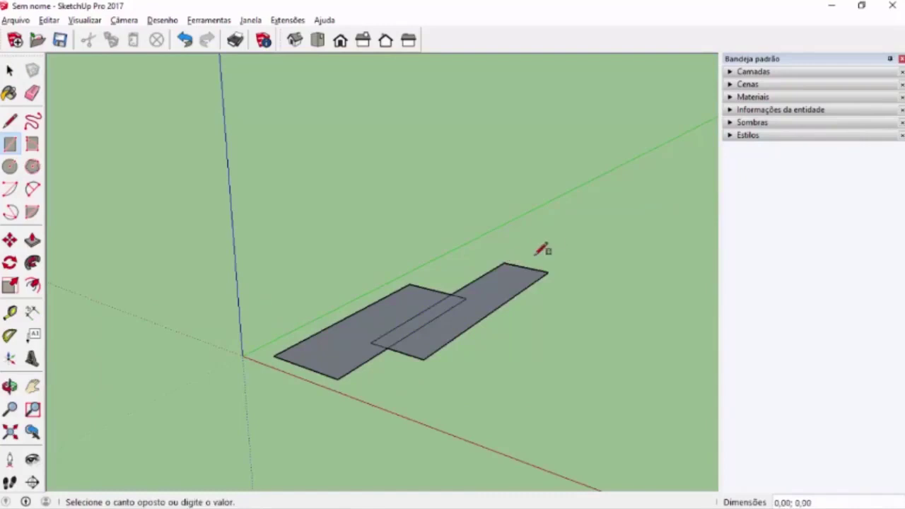
pyautogui.click(515, 320)
# Step: Draw five more freehand rectangles on the ground across and around the first three
pyautogui.click(534, 367)
pyautogui.click(394, 353)
pyautogui.click(364, 283)
pyautogui.click(499, 317)
pyautogui.click(577, 336)
pyautogui.click(500, 250)
pyautogui.click(398, 256)
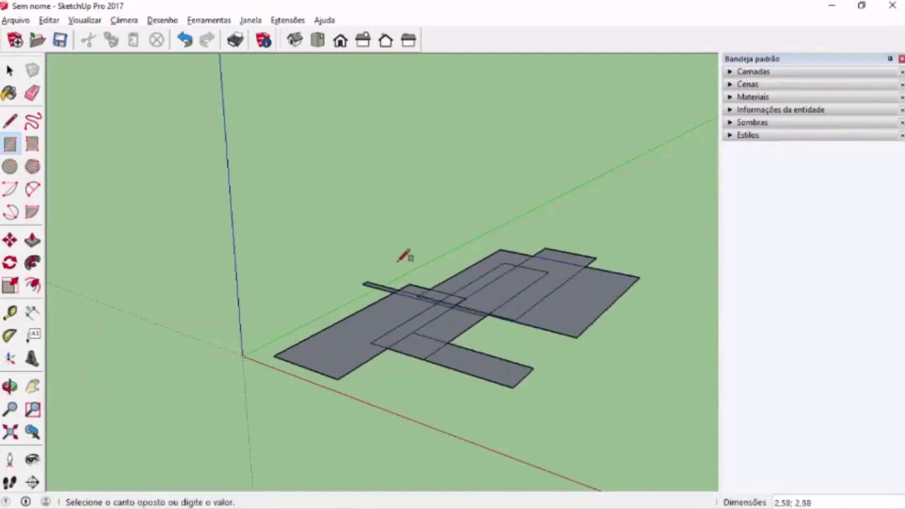
pyautogui.click(322, 322)
pyautogui.click(428, 368)
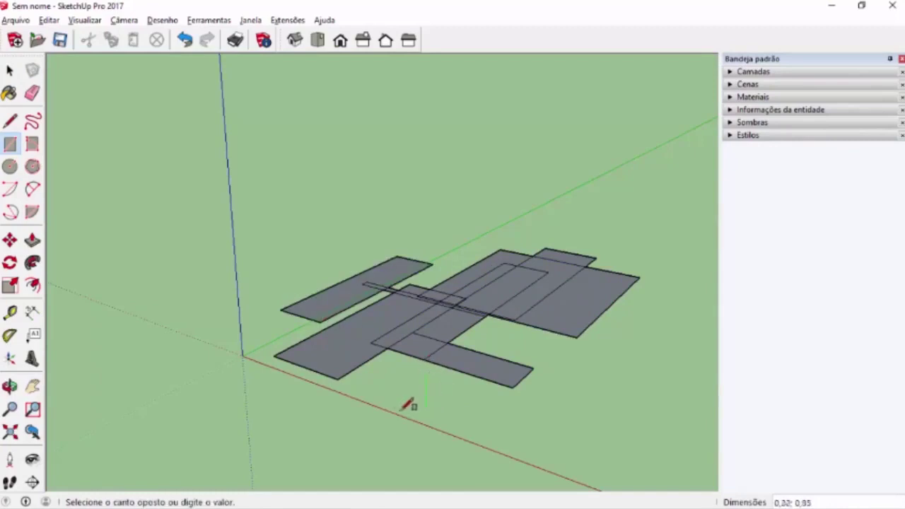
pyautogui.click(433, 342)
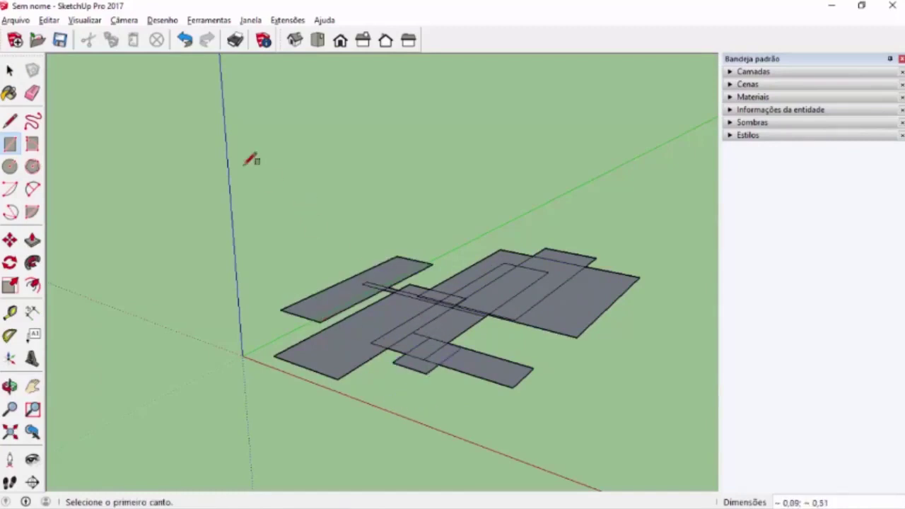
pyautogui.press('space')
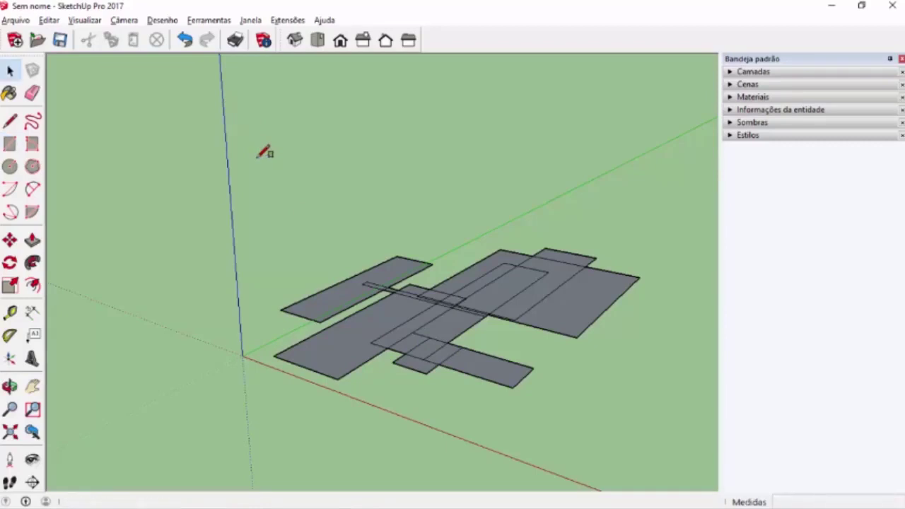
# Step: Undo the last seven rectangles and redo two of them
pyautogui.click(182, 41)
pyautogui.click(182, 41)
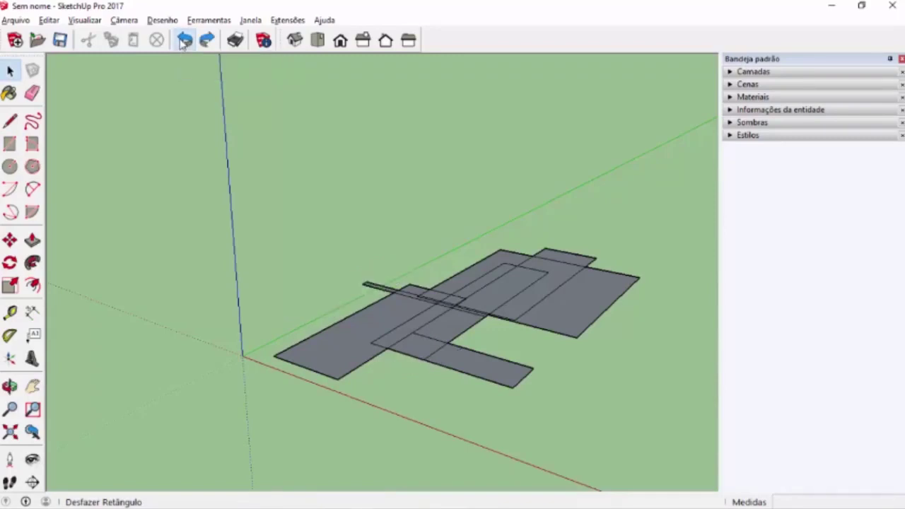
pyautogui.click(182, 41)
pyautogui.click(182, 41)
pyautogui.click(183, 41)
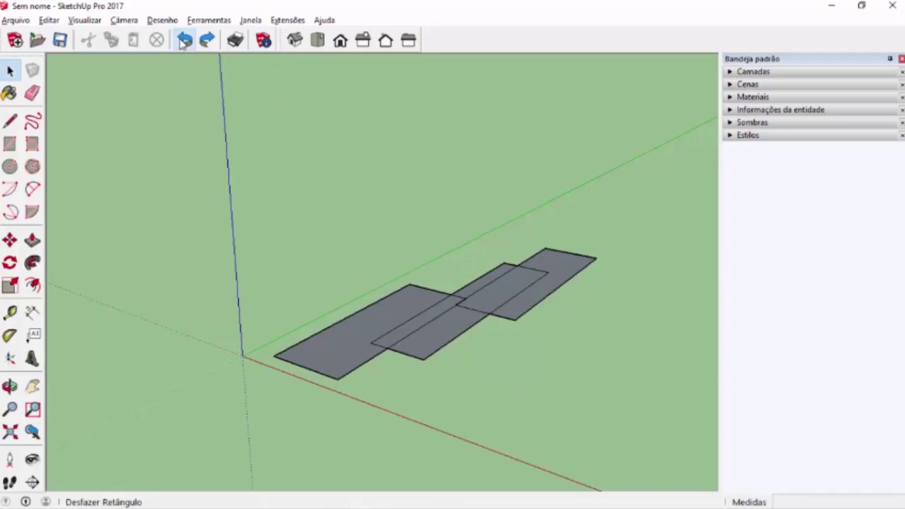
pyautogui.click(183, 41)
pyautogui.click(182, 41)
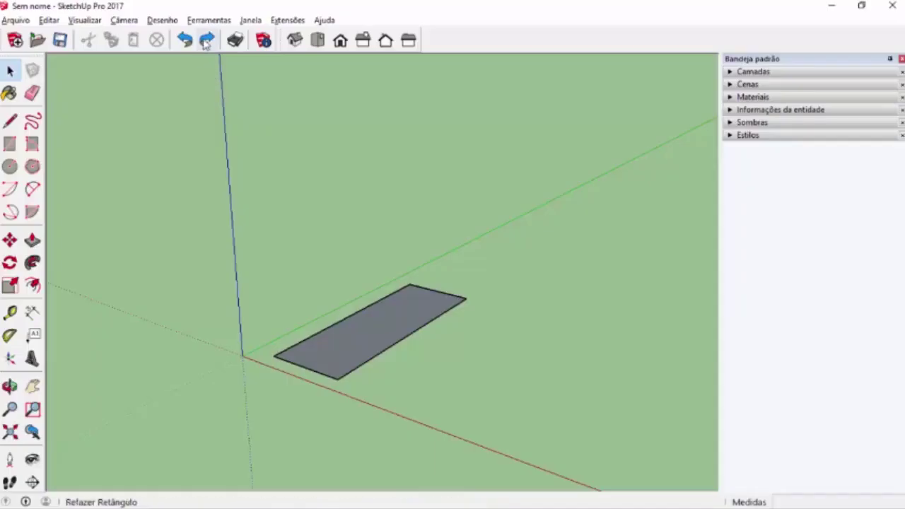
pyautogui.click(206, 40)
pyautogui.click(206, 40)
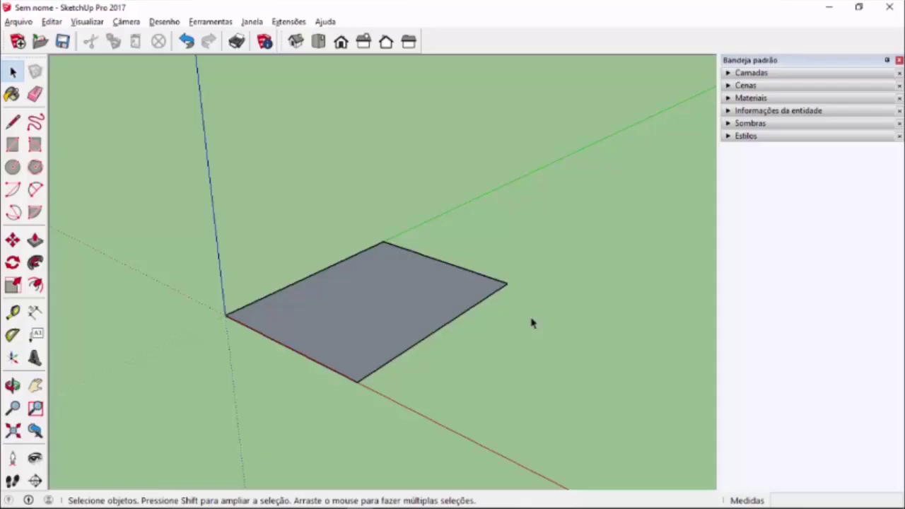
# Step: Pull the ground rectangle at the origin up into a box about 1.83 m high with Push/Pull
pyautogui.click(35, 242)
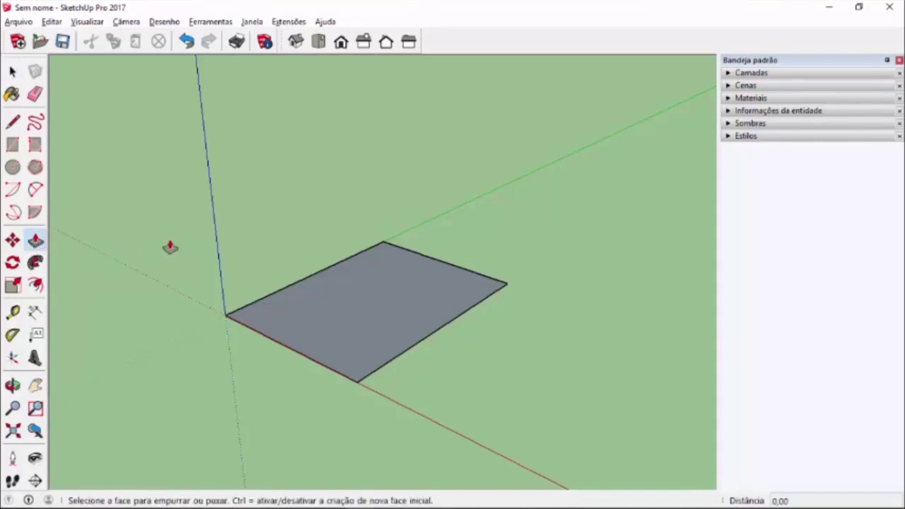
pyautogui.click(384, 303)
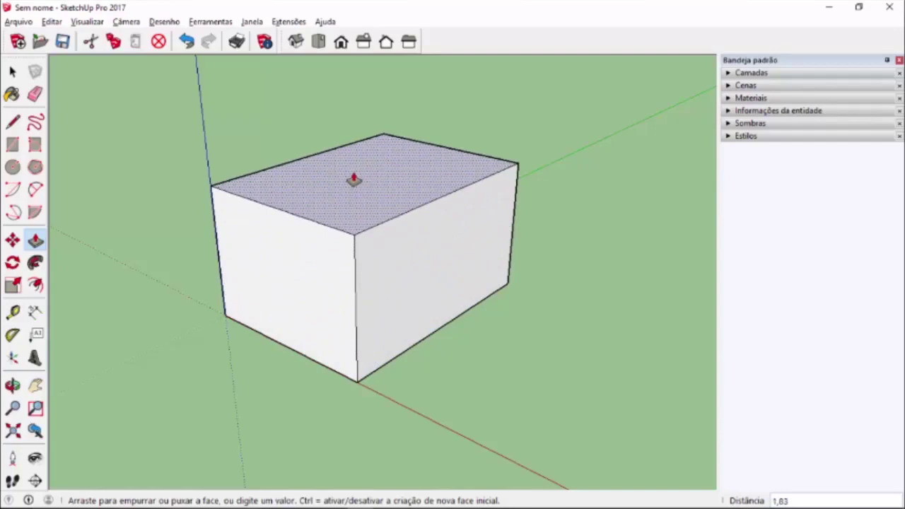
pyautogui.click(353, 180)
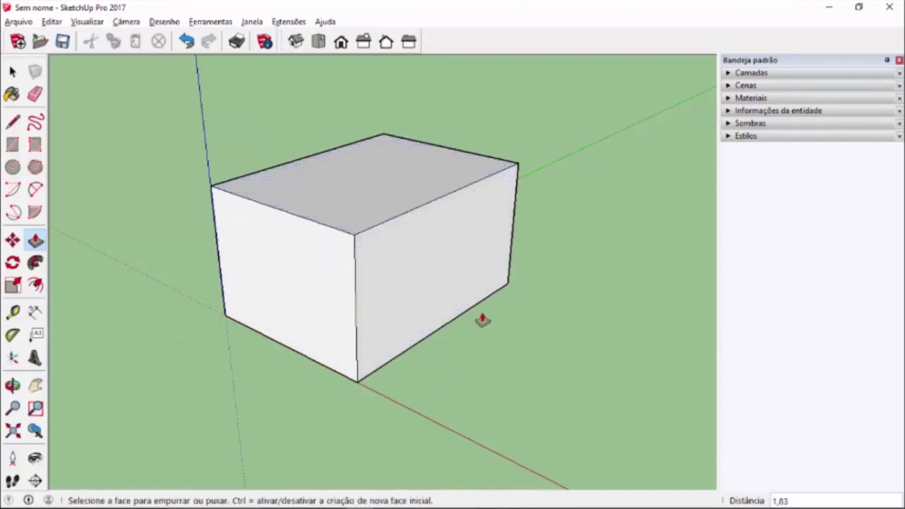
pyautogui.press('space')
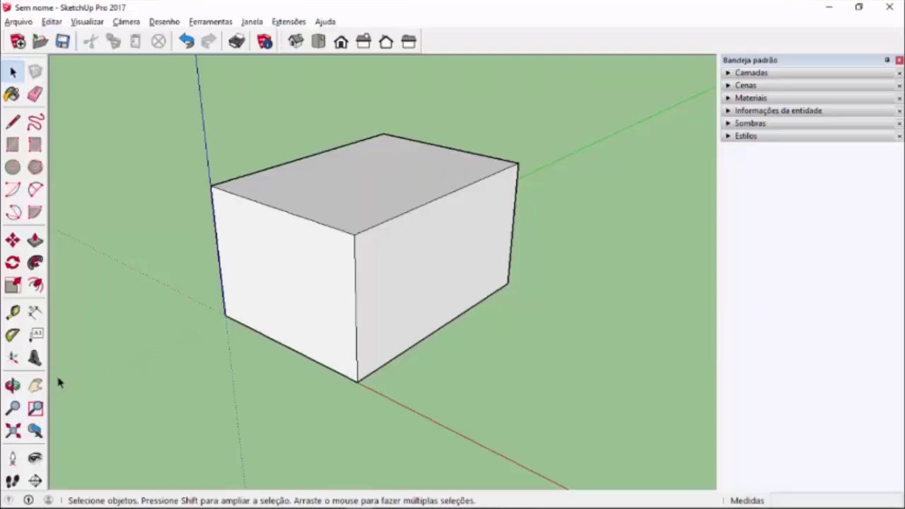
# Step: Orbit around the box to view it from a low angle facing its long side
pyautogui.click(15, 385)
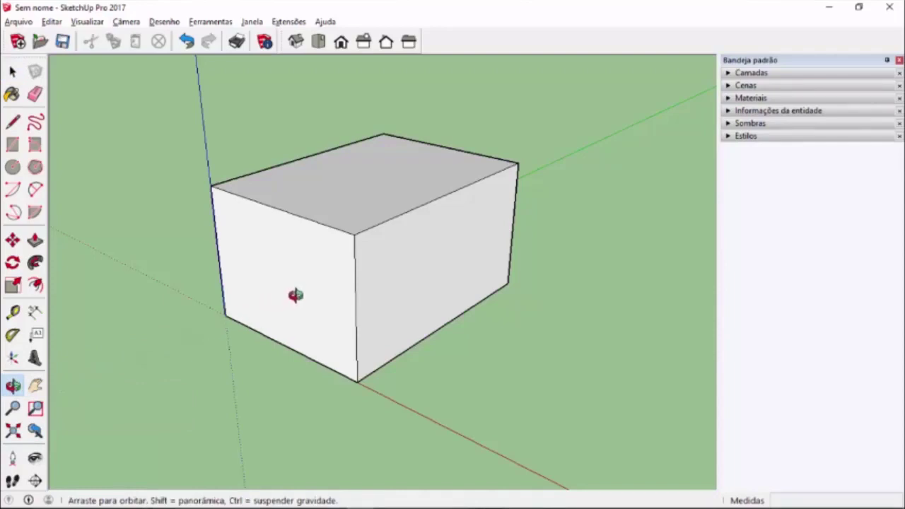
pyautogui.moveTo(314, 292); pyautogui.dragTo(256, 232)
pyautogui.moveTo(577, 208); pyautogui.dragTo(624, 210)
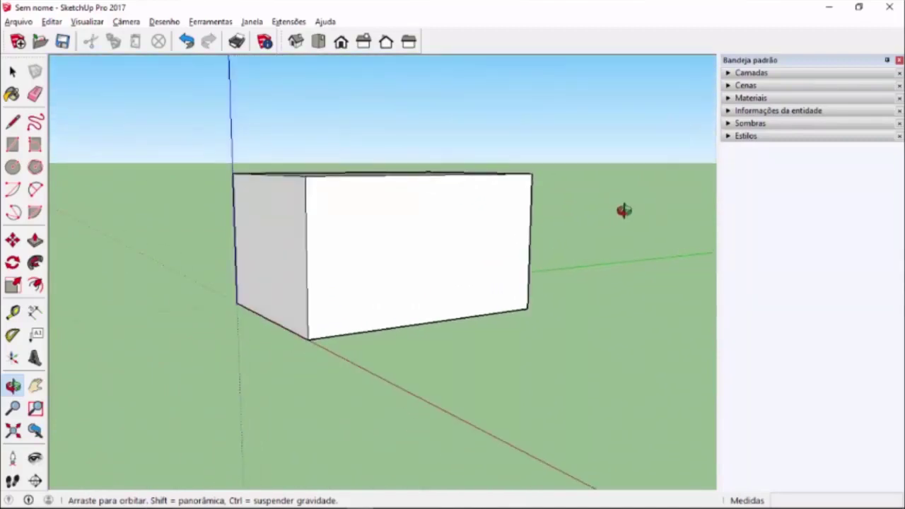
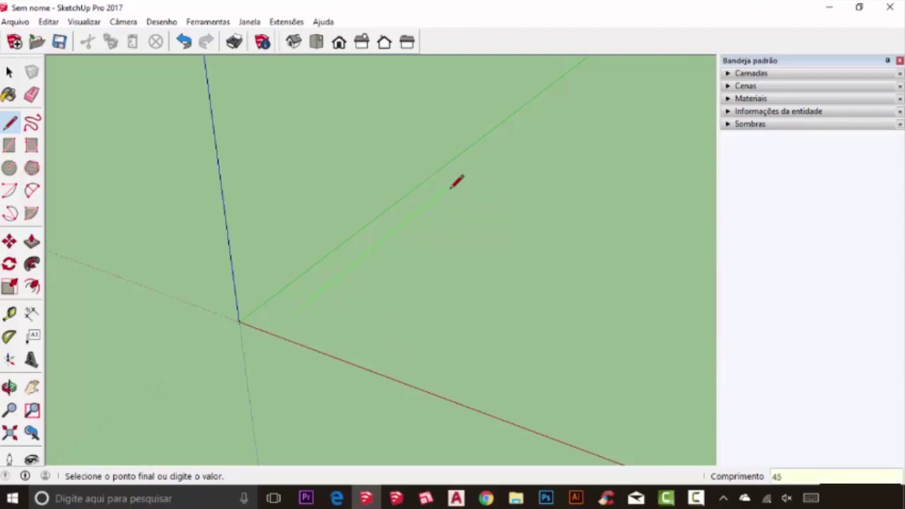
# Step: Finish the line parallel to the green axis with a length of 45 m and fit it in the view
pyautogui.press('Return')
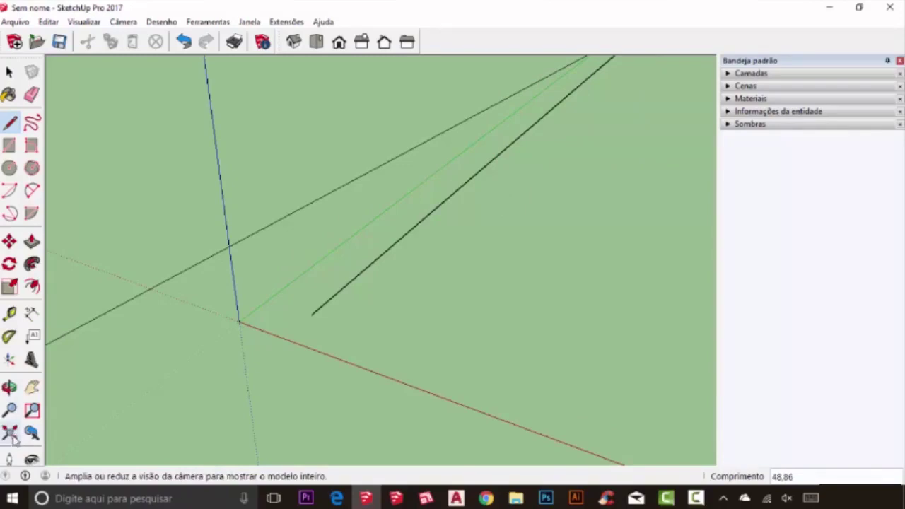
pyautogui.click(9, 433)
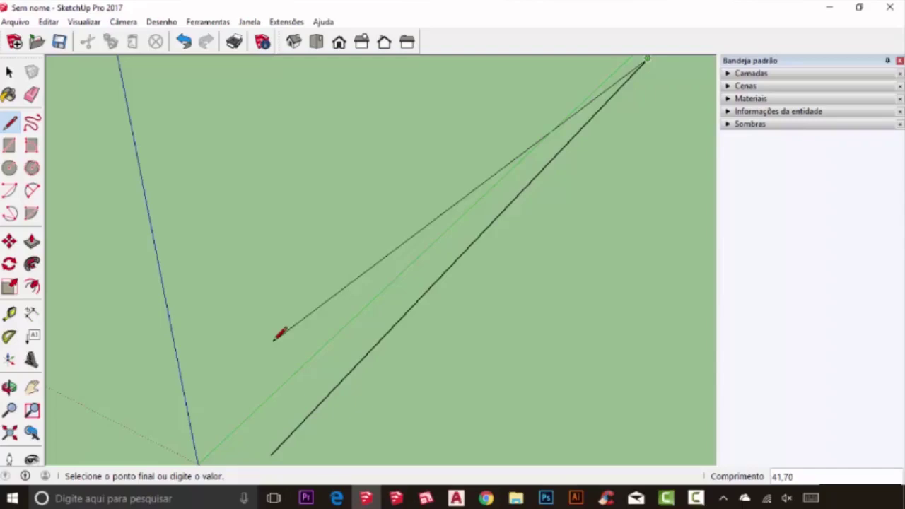
pyautogui.scroll(-2, 391, 326)
pyautogui.scroll(2, 388, 327)
pyautogui.scroll(-2, 389, 327)
pyautogui.scroll(2, 389, 327)
pyautogui.scroll(-2, 388, 327)
pyautogui.scroll(1, 388, 327)
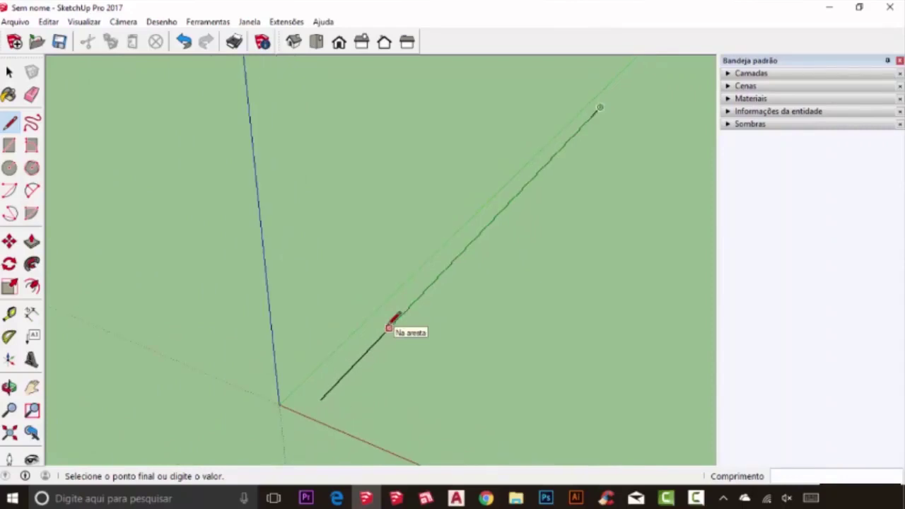
# Step: Draw four connected freehand zigzag segments starting from the far end of the 45 m line
pyautogui.scroll(-5, 388, 326)
pyautogui.scroll(-2, 388, 327)
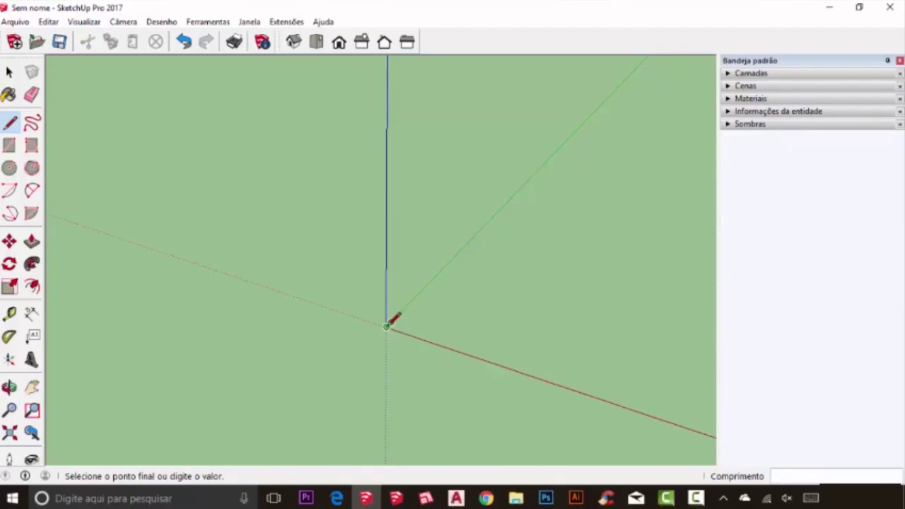
pyautogui.click(10, 433)
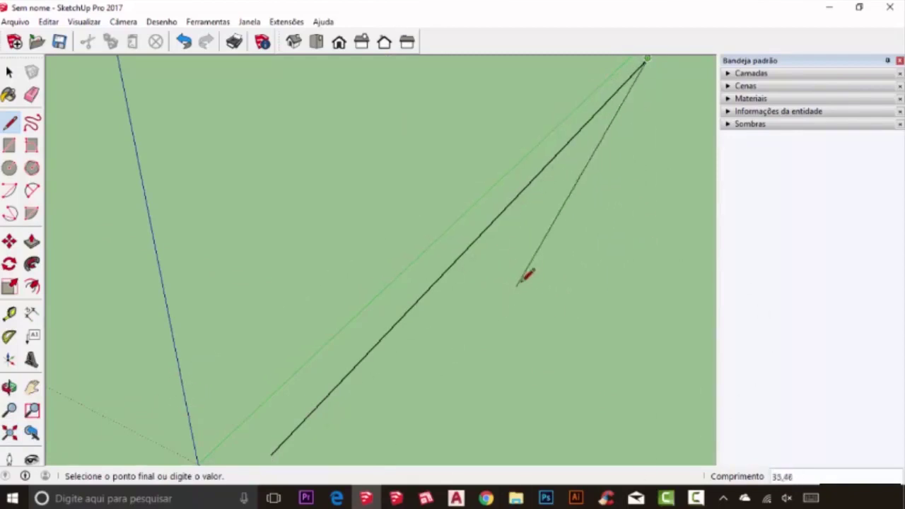
pyautogui.click(575, 210)
pyautogui.click(632, 224)
pyautogui.click(561, 285)
pyautogui.click(663, 288)
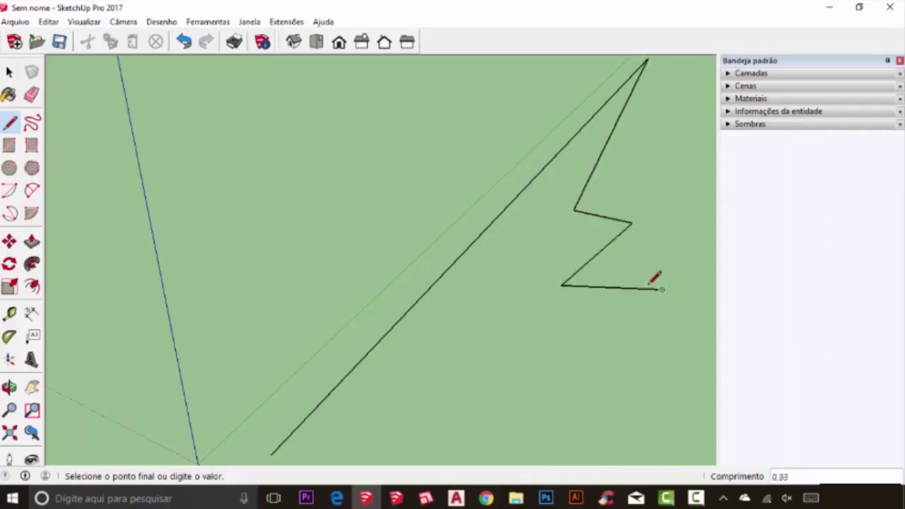
pyautogui.press('space')
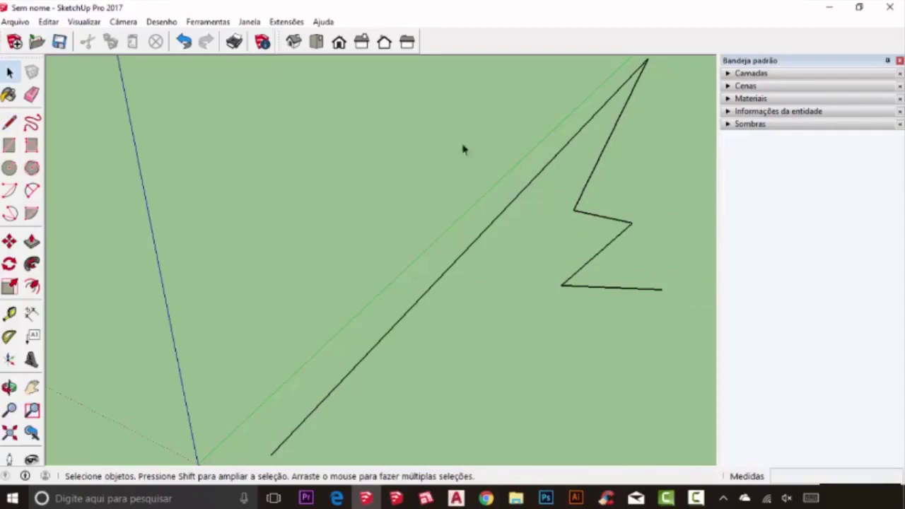
# Step: Undo the four zigzag segments drawn from the end of the 45 m line
pyautogui.click(183, 43)
pyautogui.click(184, 42)
pyautogui.click(183, 42)
pyautogui.click(183, 42)
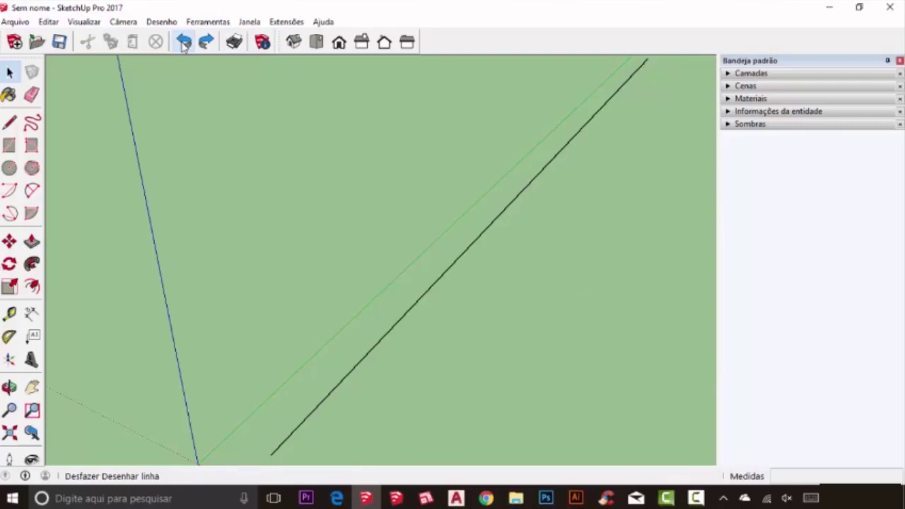
pyautogui.moveTo(194, 141)
pyautogui.mouseDown(button='middle')
pyautogui.moveTo(206, 238)
pyautogui.moveTo(293, 239)
pyautogui.mouseUp(button='middle')
pyautogui.scroll(3, 498, 134)
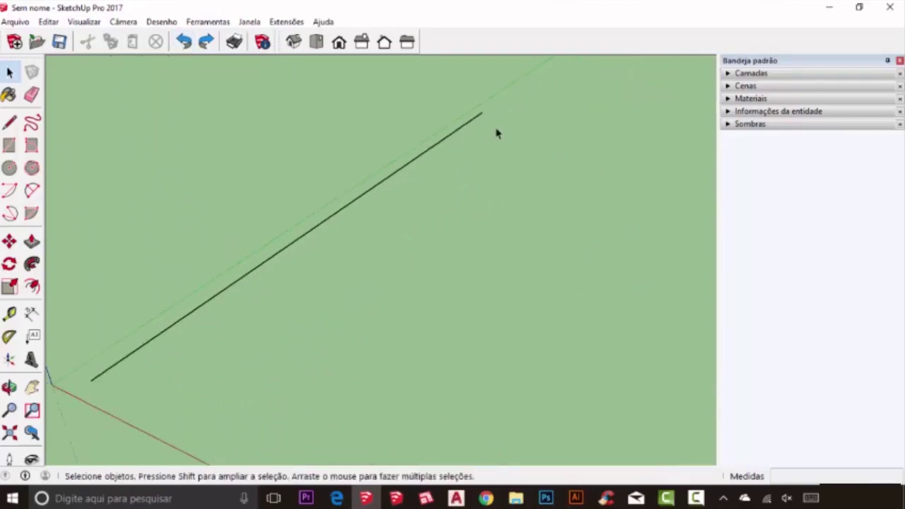
pyautogui.press('l')
pyautogui.click(482, 111)
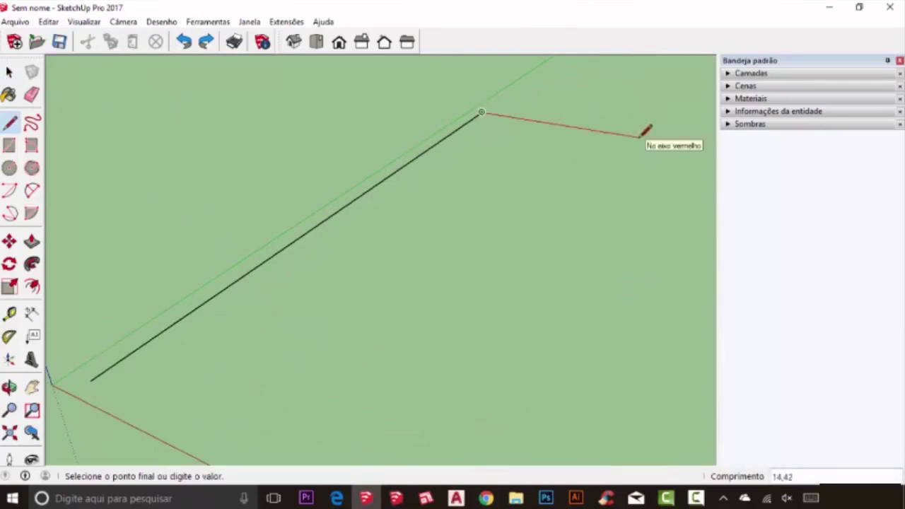
pyautogui.scroll(-3, 649, 131)
pyautogui.scroll(1, 649, 131)
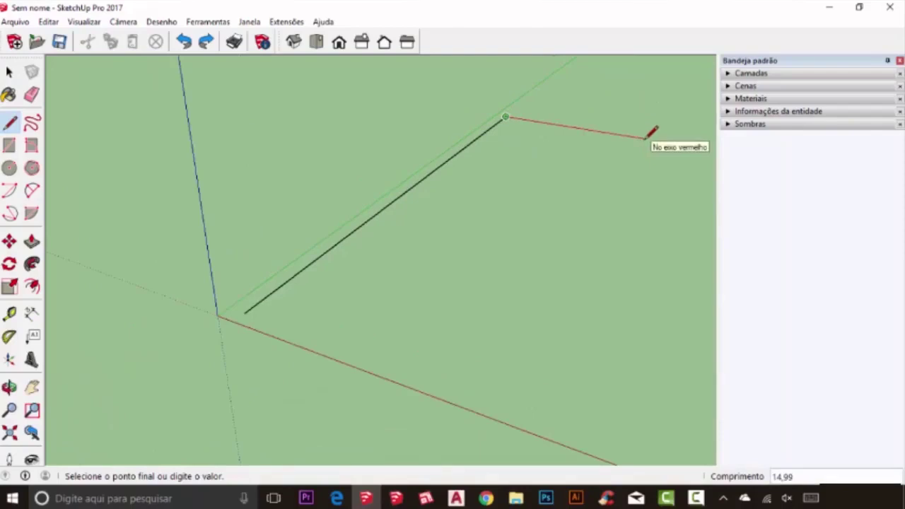
pyautogui.press('Escape')
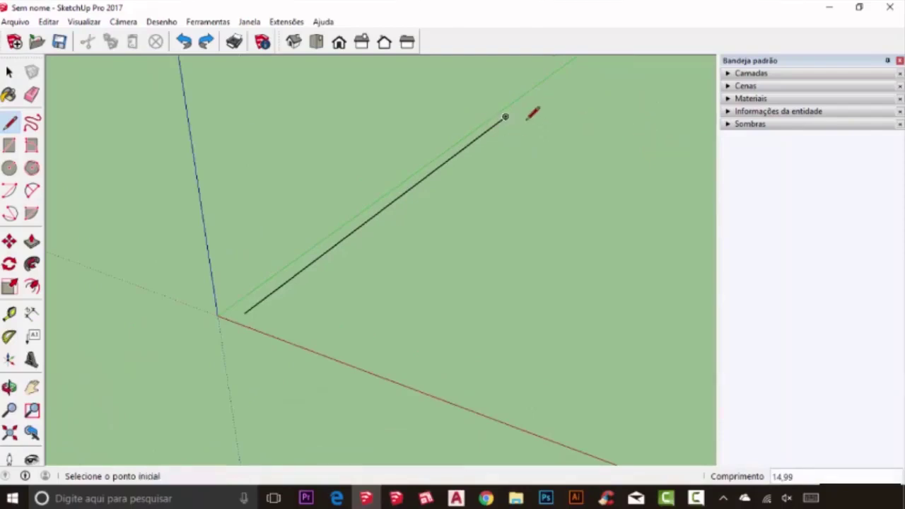
pyautogui.press('space')
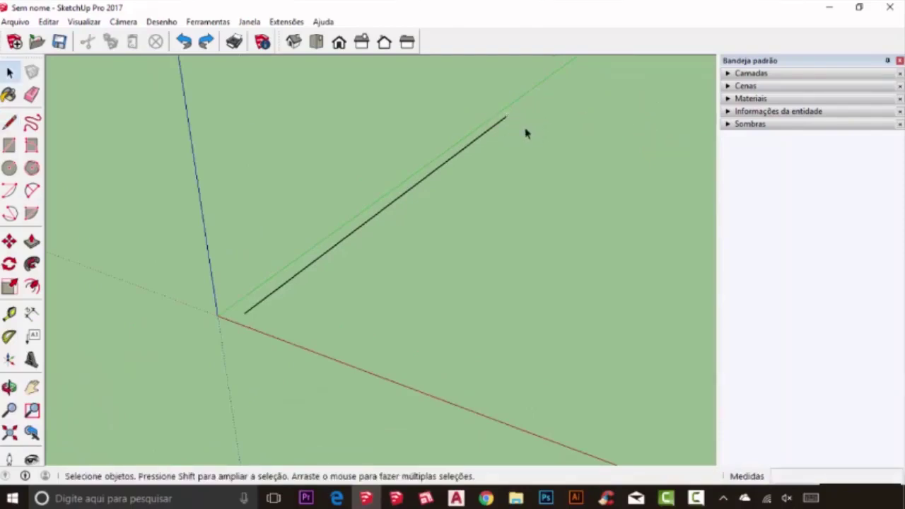
# Step: Draw the other three sides from the far end of the 45 m line along the red and green axes, closing a rectangle 23.50 m wide
pyautogui.click(9, 124)
pyautogui.scroll(2, 501, 92)
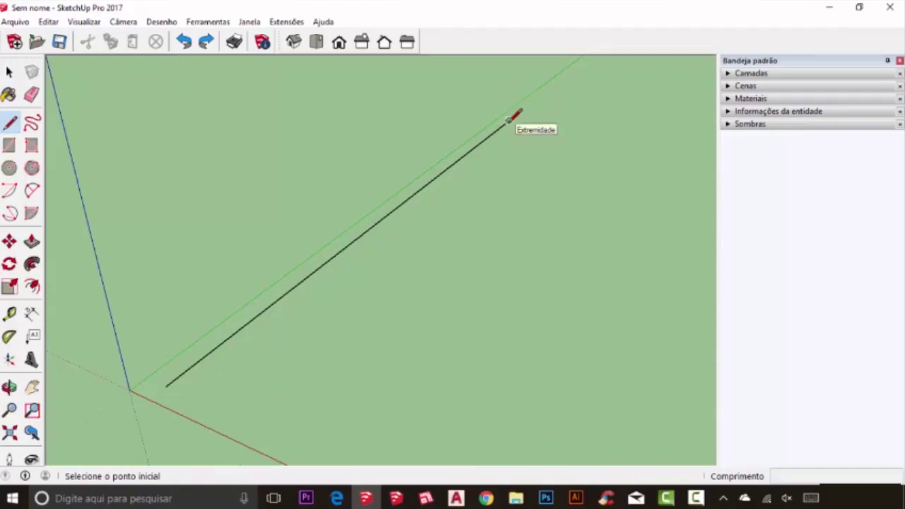
pyautogui.click(508, 120)
pyautogui.scroll(-2, 508, 120)
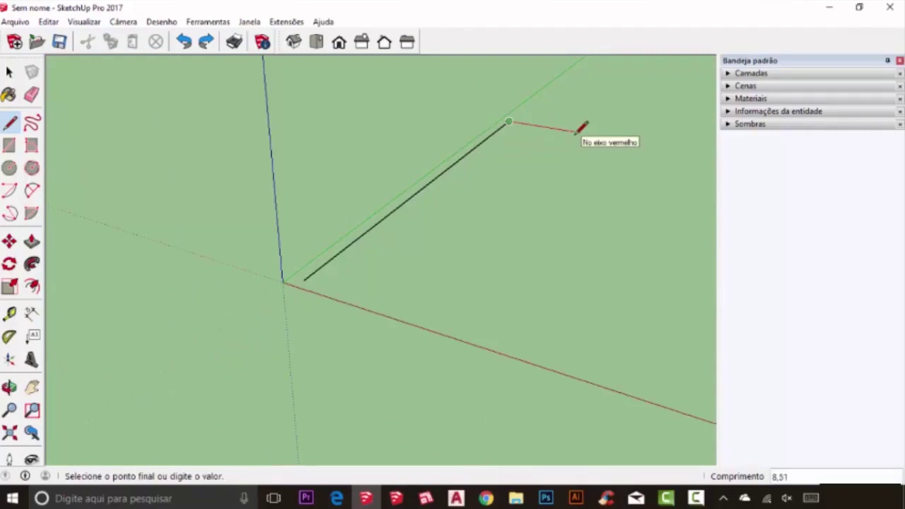
pyautogui.press('Return')
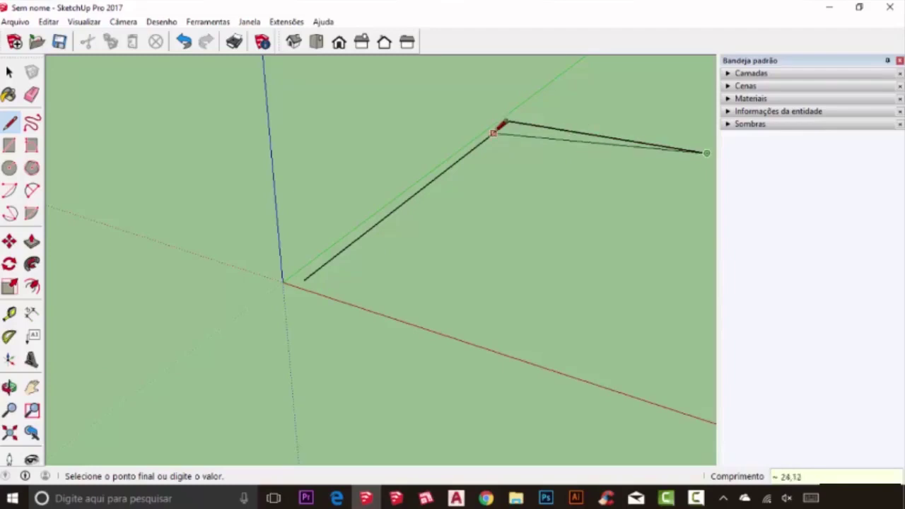
pyautogui.scroll(-1, 474, 135)
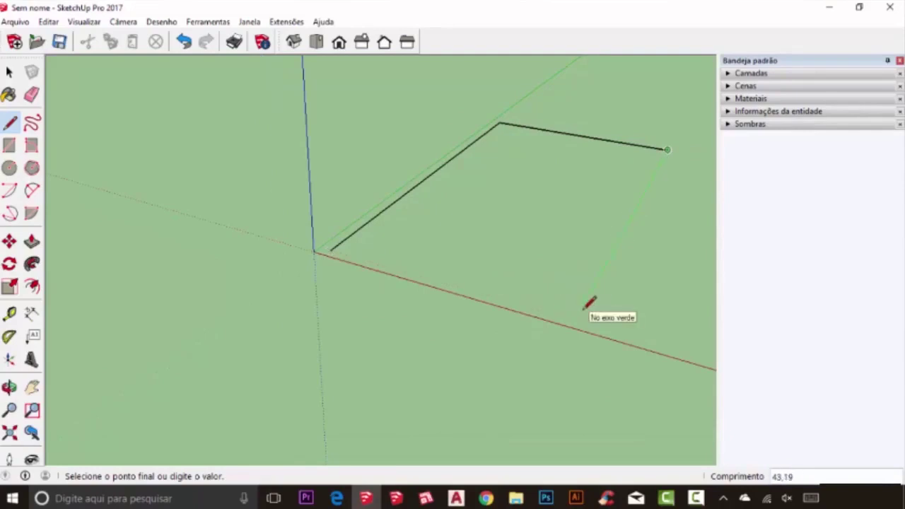
pyautogui.press('Return')
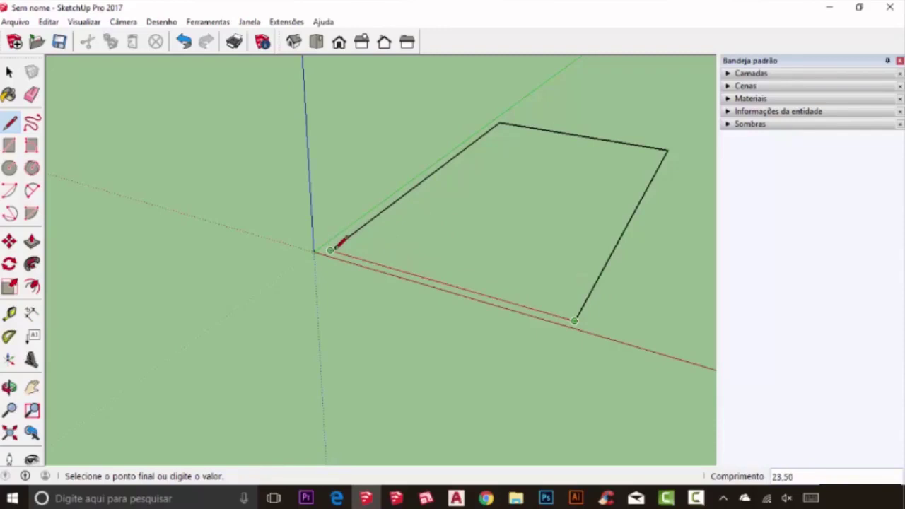
pyautogui.click(332, 250)
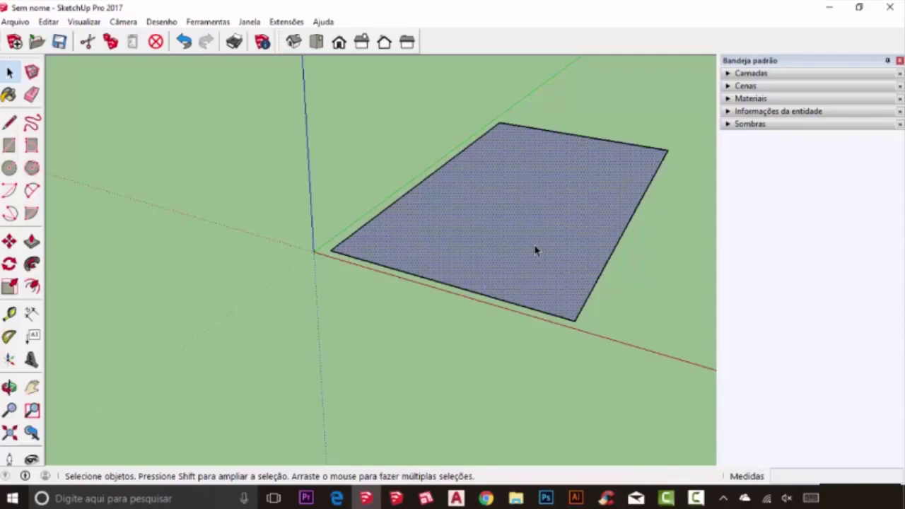
# Step: Offset the rectangle's outline outward by 0.15 m with the Offset tool and deselect the face
pyautogui.hotkey('ctrl', 't')
pyautogui.scroll(3, 463, 170)
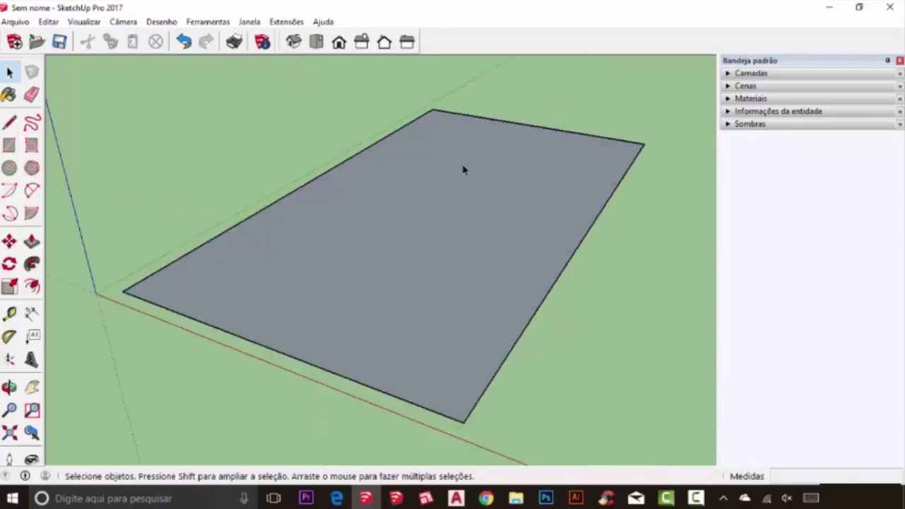
pyautogui.moveTo(467, 168); pyautogui.dragTo(445, 172, button='middle')
pyautogui.scroll(-2, 443, 191)
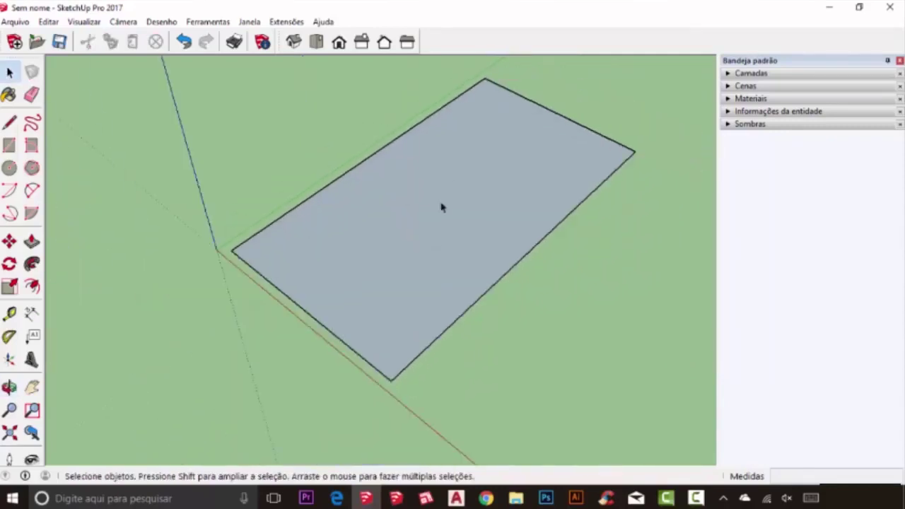
pyautogui.moveTo(416, 298); pyautogui.dragTo(465, 293, button='middle')
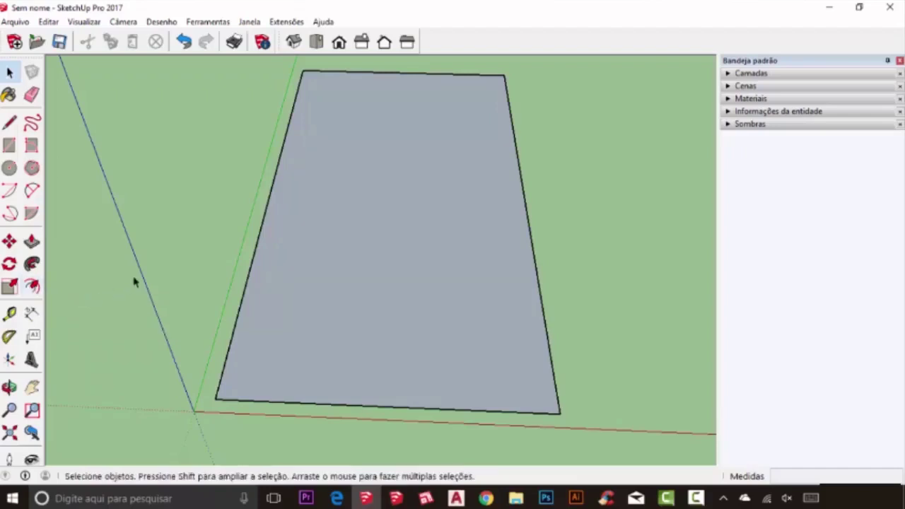
pyautogui.press('f')
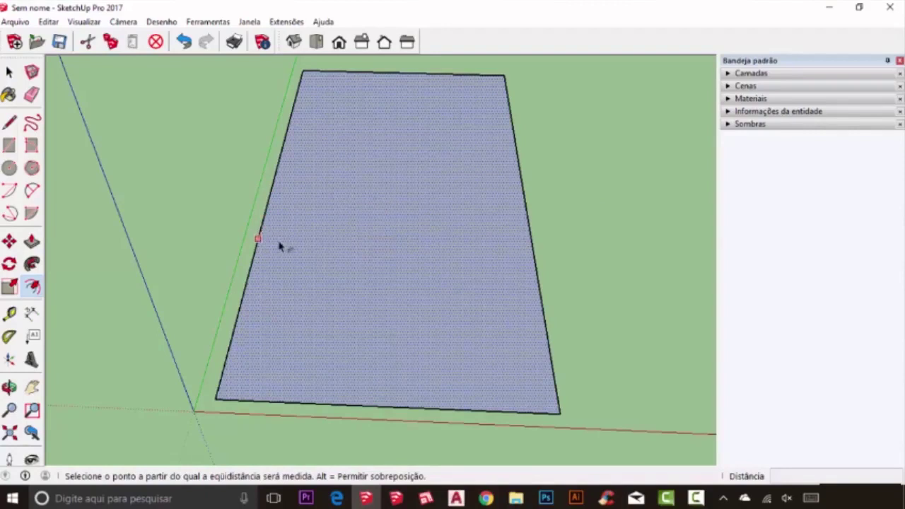
pyautogui.click(361, 238)
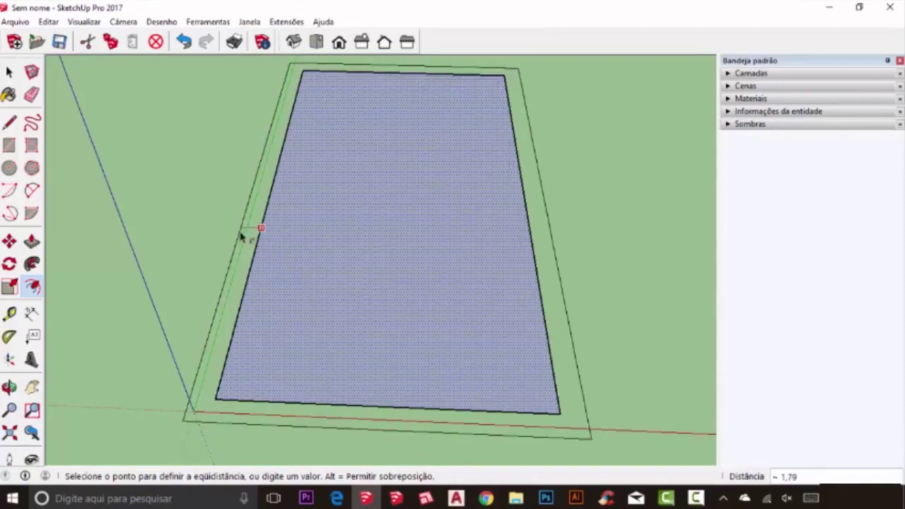
pyautogui.press('Escape')
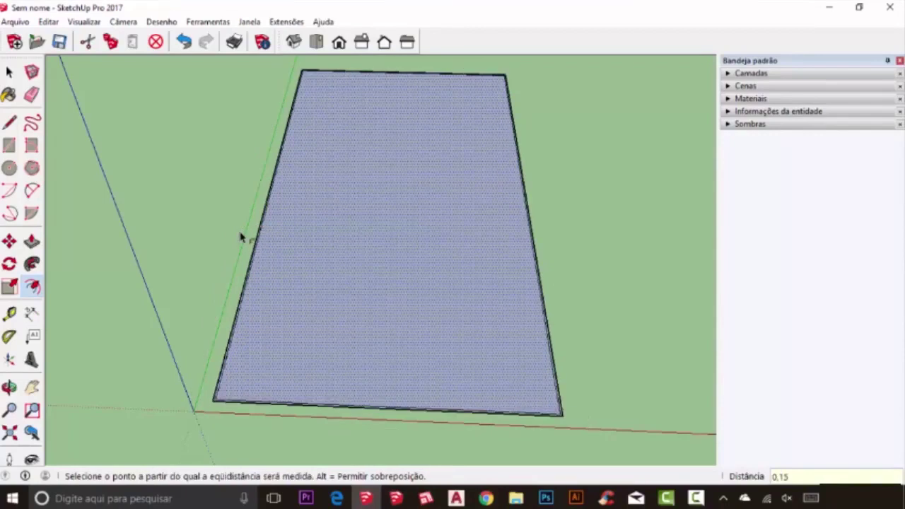
pyautogui.press('Escape')
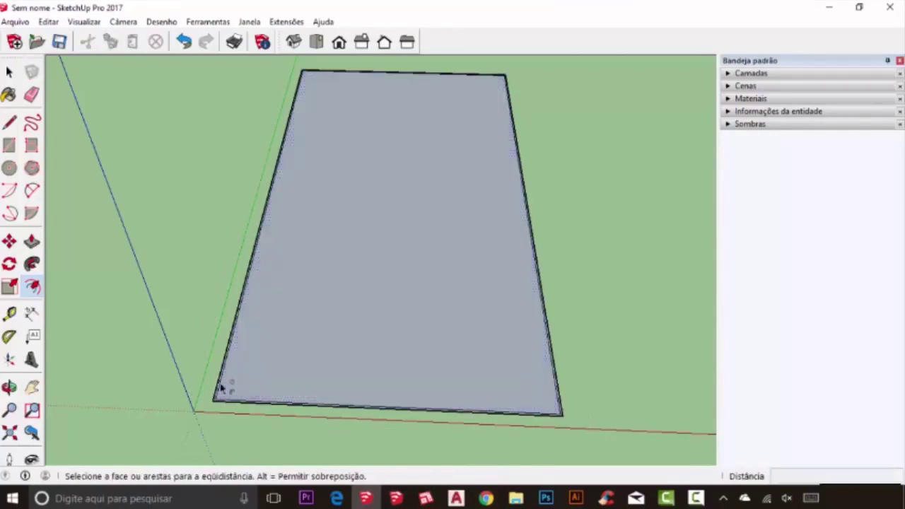
pyautogui.press('space')
# Step: Inspect the corners of the border strip between the two outlines and select the strip's face
pyautogui.scroll(6, 224, 389)
pyautogui.scroll(1, 231, 389)
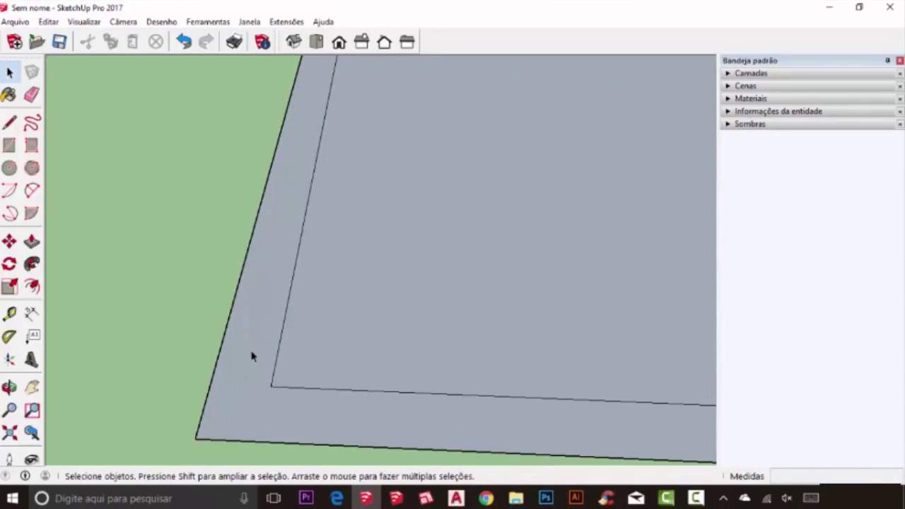
pyautogui.scroll(-5, 252, 356)
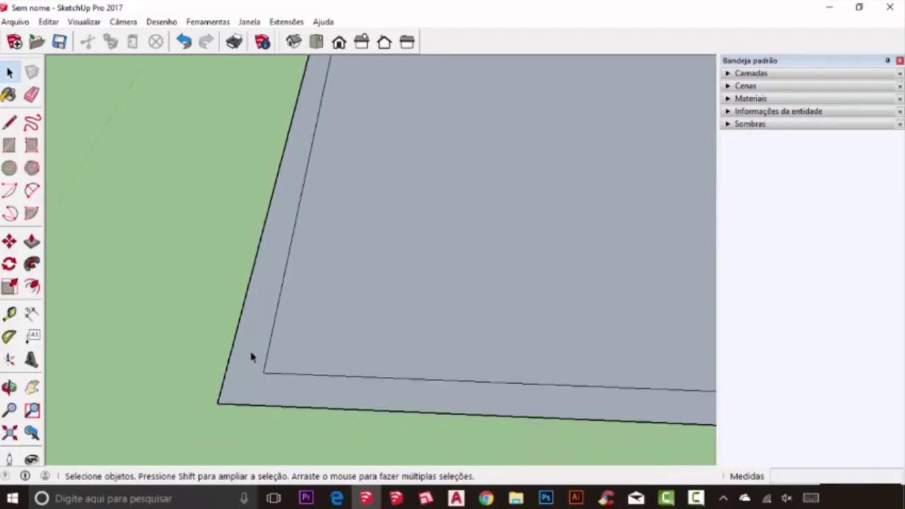
pyautogui.scroll(-2, 290, 335)
pyautogui.scroll(8, 632, 365)
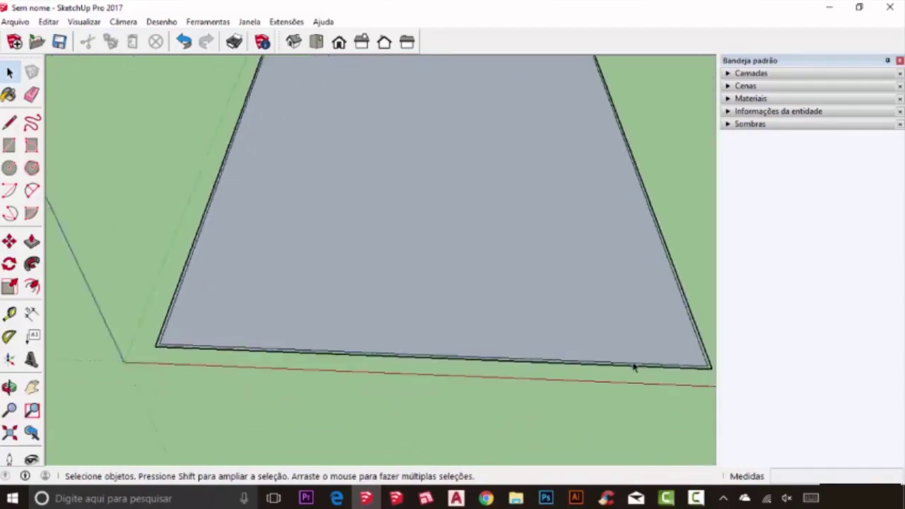
pyautogui.click(467, 362)
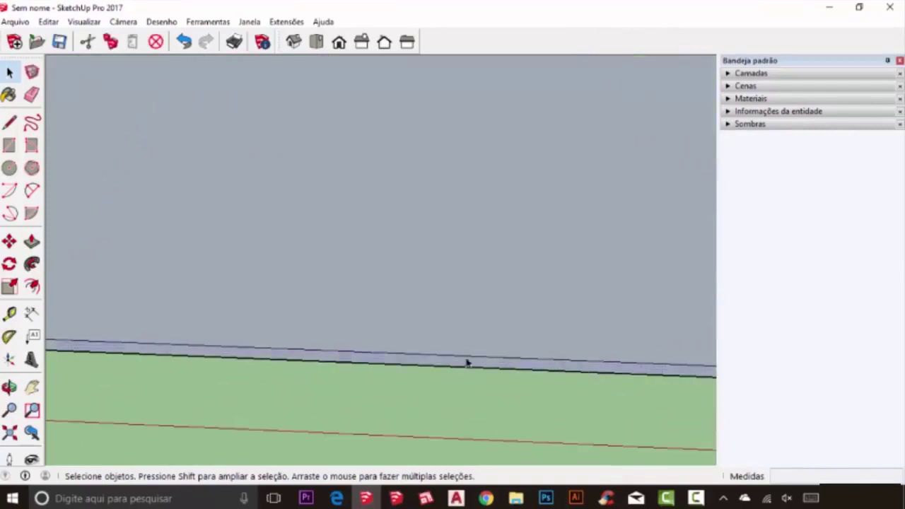
# Step: Draw a 0.15 m line parallel to the red axis across the strip, from the inner front corner farther from the origin to the outer edge
pyautogui.scroll(-4, 281, 335)
pyautogui.press('l')
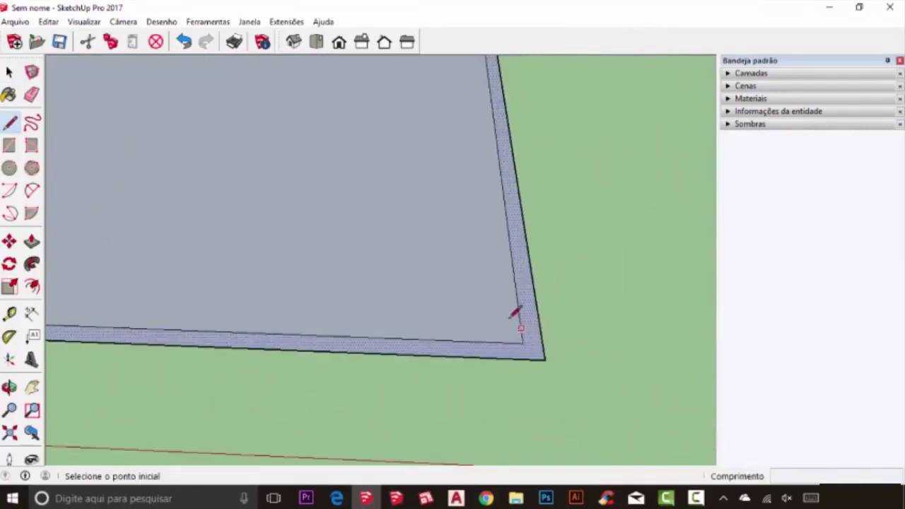
pyautogui.scroll(1, 549, 311)
pyautogui.scroll(3, 538, 307)
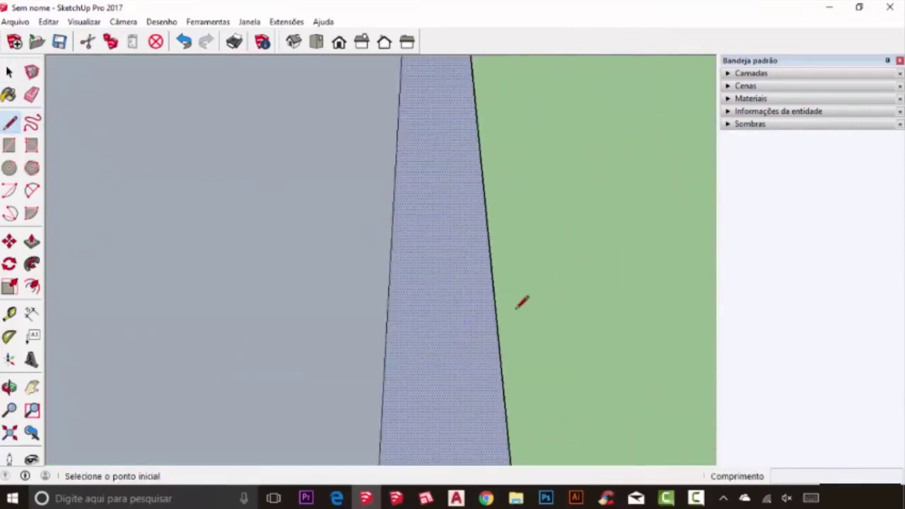
pyautogui.scroll(-3, 505, 309)
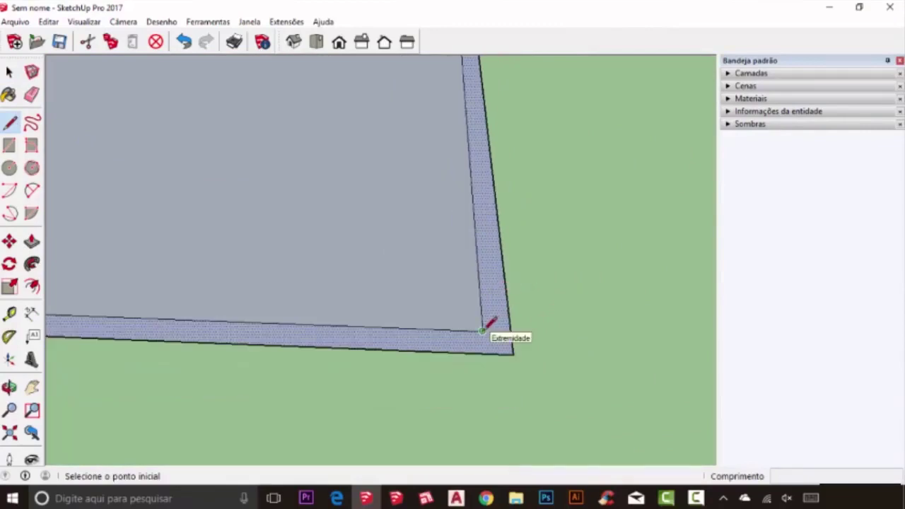
pyautogui.click(482, 330)
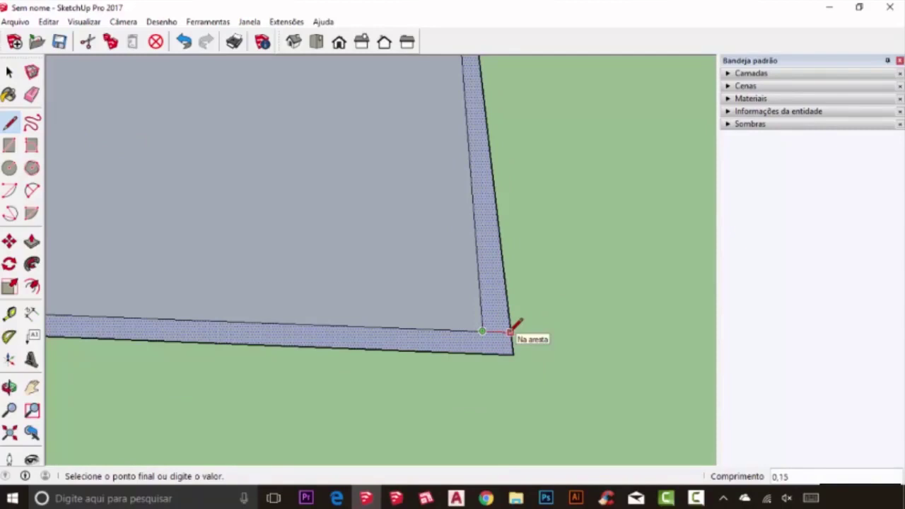
pyautogui.click(510, 331)
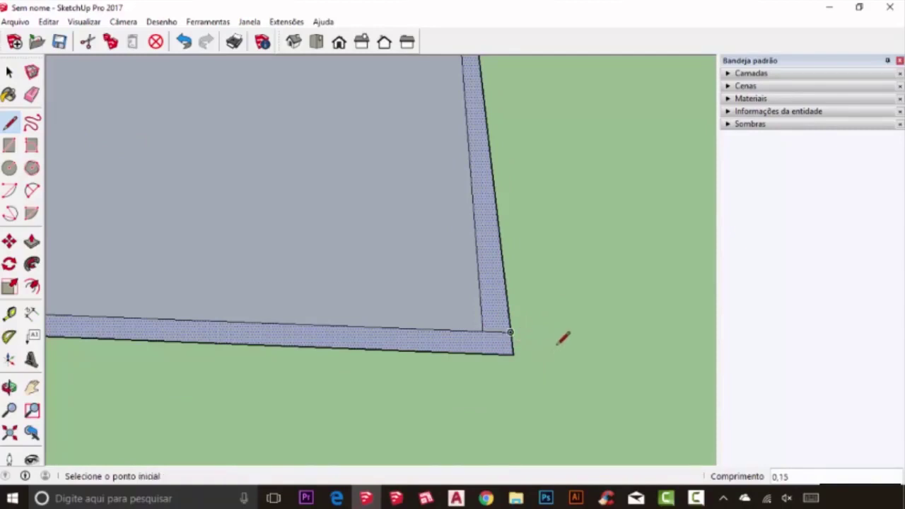
# Step: Split the strip at the corner nearest the origin with a 0.15 m line from the inner corner to the outer side edge
pyautogui.scroll(-3, 647, 322)
pyautogui.moveTo(641, 319)
pyautogui.mouseDown(button='middle')
pyautogui.moveTo(275, 289)
pyautogui.moveTo(148, 309)
pyautogui.mouseUp(button='middle')
pyautogui.scroll(2, 162, 305)
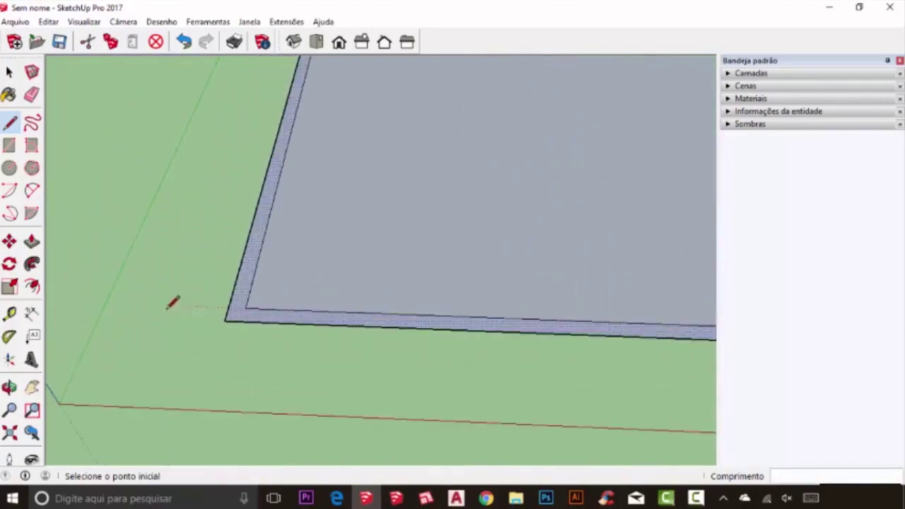
pyautogui.click(245, 307)
pyautogui.click(228, 318)
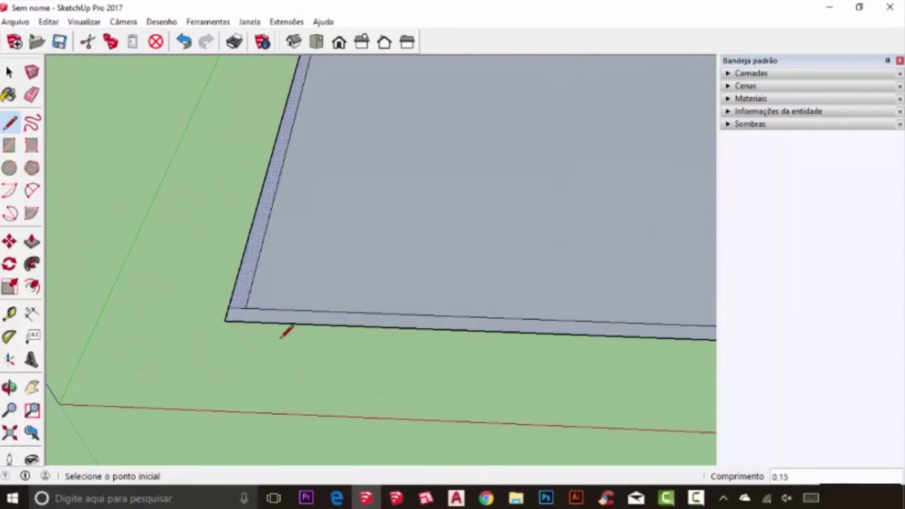
pyautogui.moveTo(384, 255)
pyautogui.mouseDown(button='middle')
pyautogui.moveTo(147, 288)
pyautogui.moveTo(384, 219)
pyautogui.moveTo(228, 228)
pyautogui.moveTo(305, 271)
pyautogui.moveTo(255, 309)
pyautogui.mouseUp(button='middle')
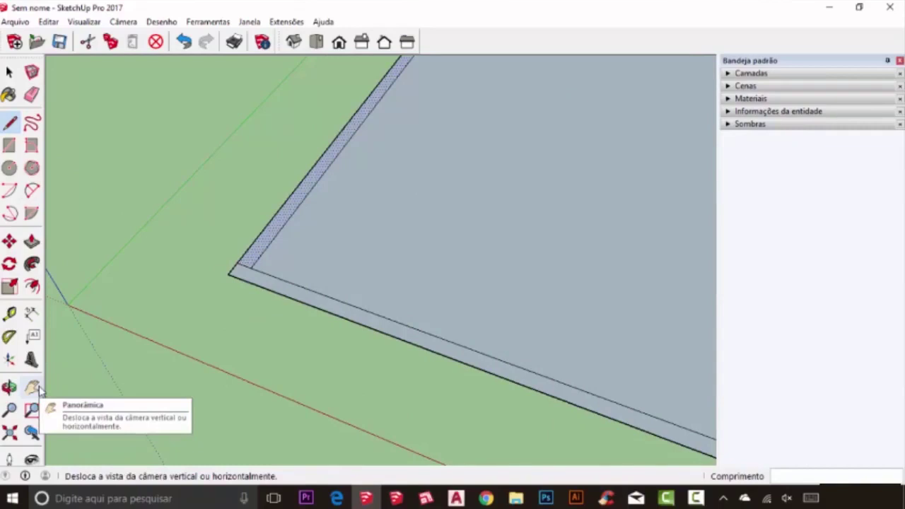
# Step: Try erasing the front section of the border strip with the Eraser, and undo back to the plain rectangle
pyautogui.press('space')
pyautogui.moveTo(269, 287); pyautogui.dragTo(246, 281, button='middle')
pyautogui.click(233, 320)
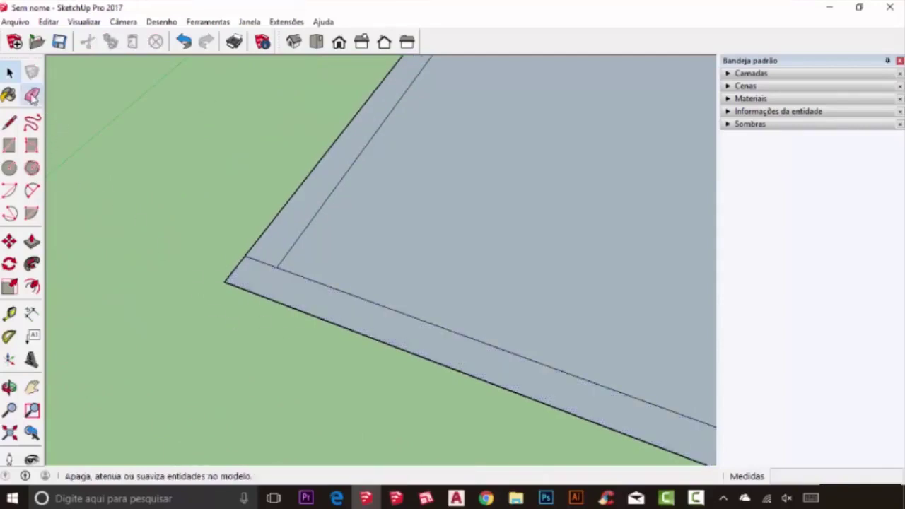
pyautogui.click(33, 96)
pyautogui.click(239, 264)
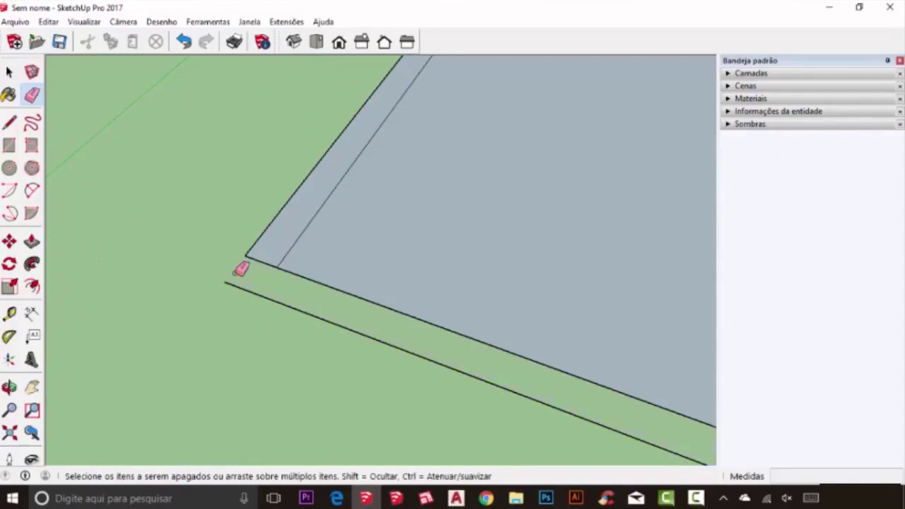
pyautogui.click(245, 283)
pyautogui.moveTo(245, 285)
pyautogui.mouseDown(button='middle')
pyautogui.moveTo(162, 178)
pyautogui.moveTo(149, 180)
pyautogui.moveTo(170, 168)
pyautogui.mouseUp(button='middle')
pyautogui.moveTo(380, 247); pyautogui.dragTo(495, 304, button='middle')
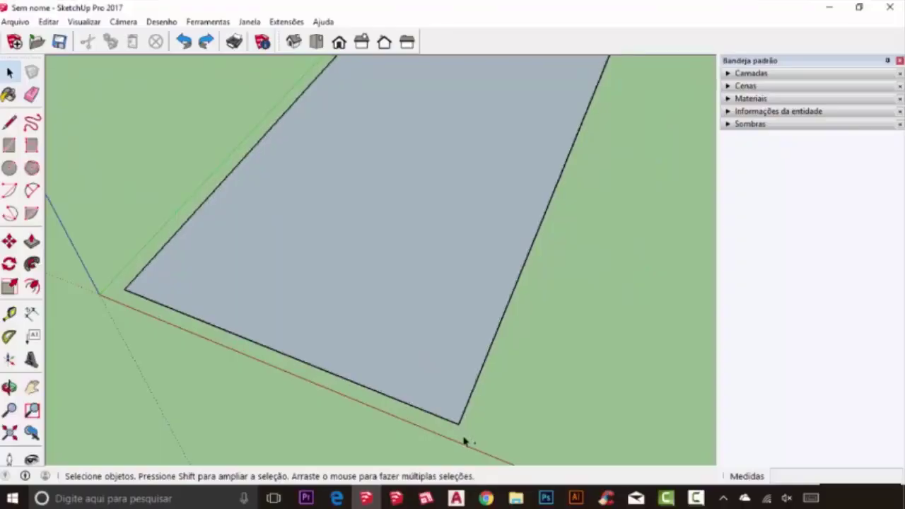
# Step: Select the plot's two side edges and back edge, excluding the front one, and offset them outward by 0.15 m
pyautogui.scroll(-3, 358, 389)
pyautogui.scroll(6, 361, 317)
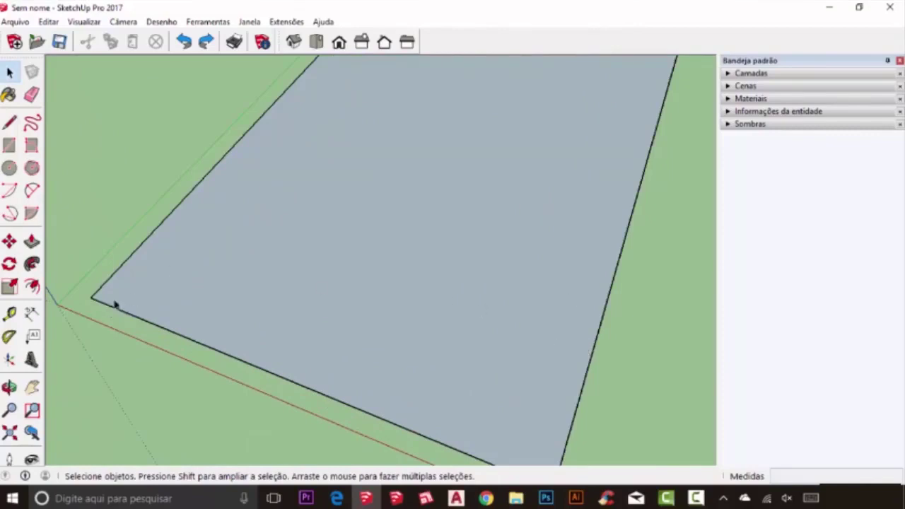
pyautogui.click(129, 265)
pyautogui.scroll(-4, 177, 367)
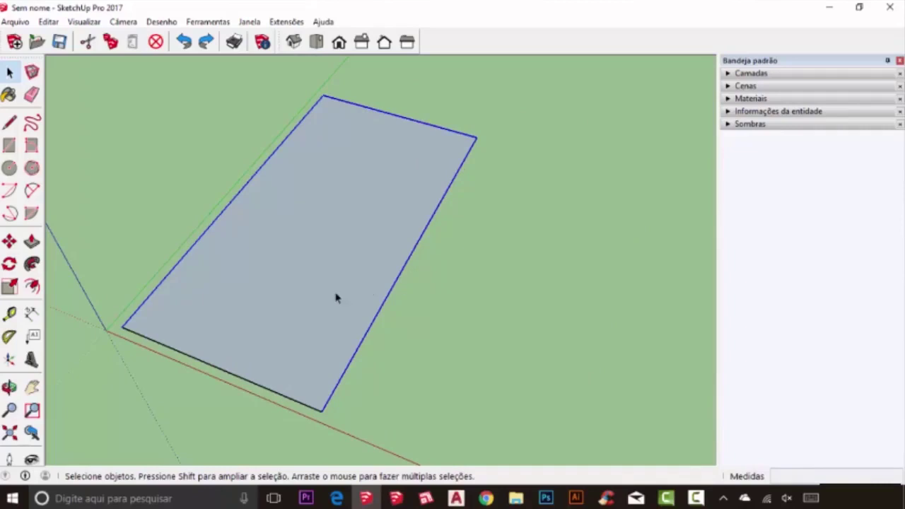
pyautogui.click(31, 286)
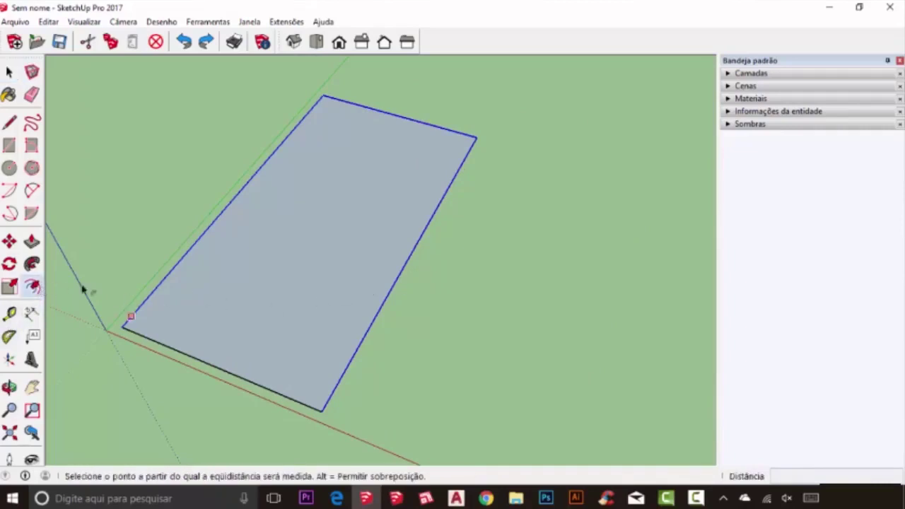
pyautogui.click(169, 288)
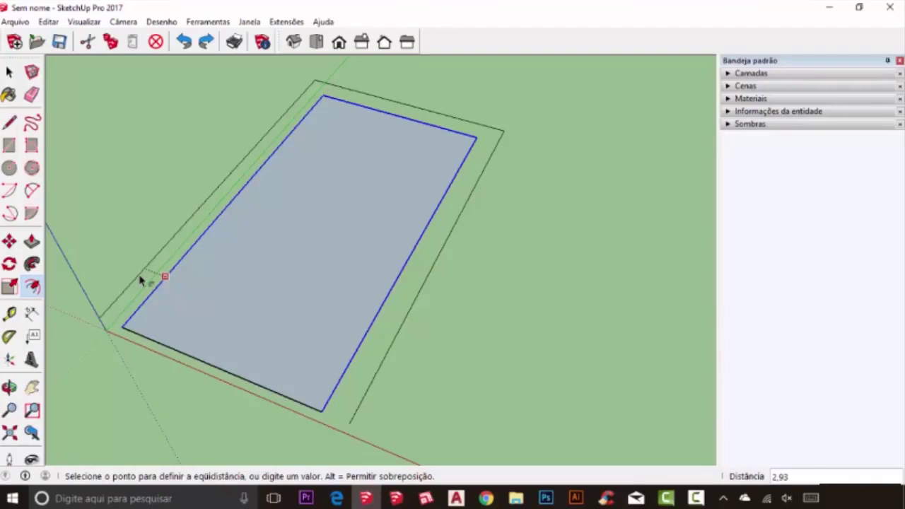
pyautogui.write('0,15')
pyautogui.press('Return')
pyautogui.press('space')
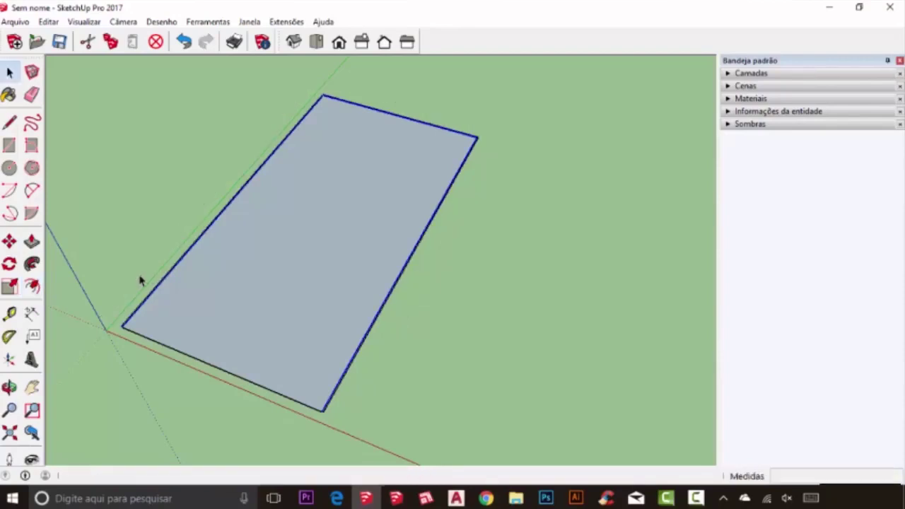
# Step: Close the offset strip at the front corner farther from the origin with a 0.15 m line joining both edge ends
pyautogui.scroll(6, 309, 425)
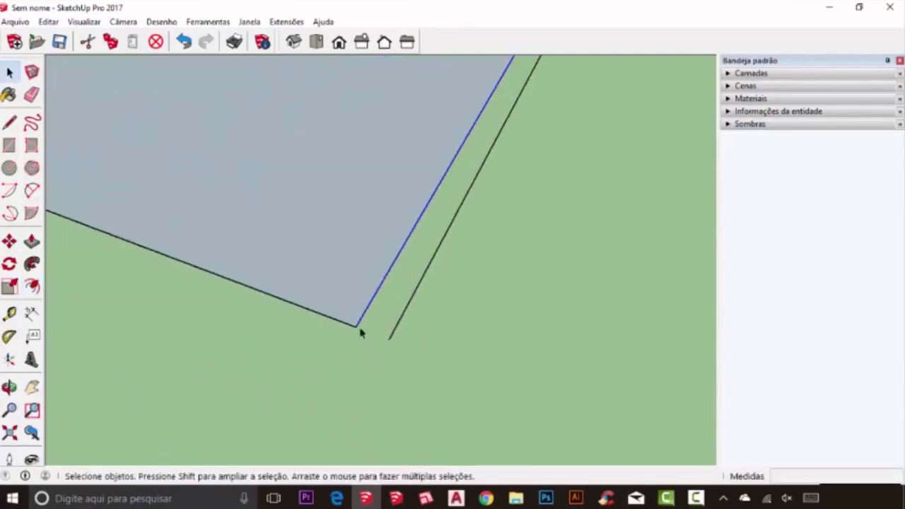
pyautogui.press('l')
pyautogui.click(356, 326)
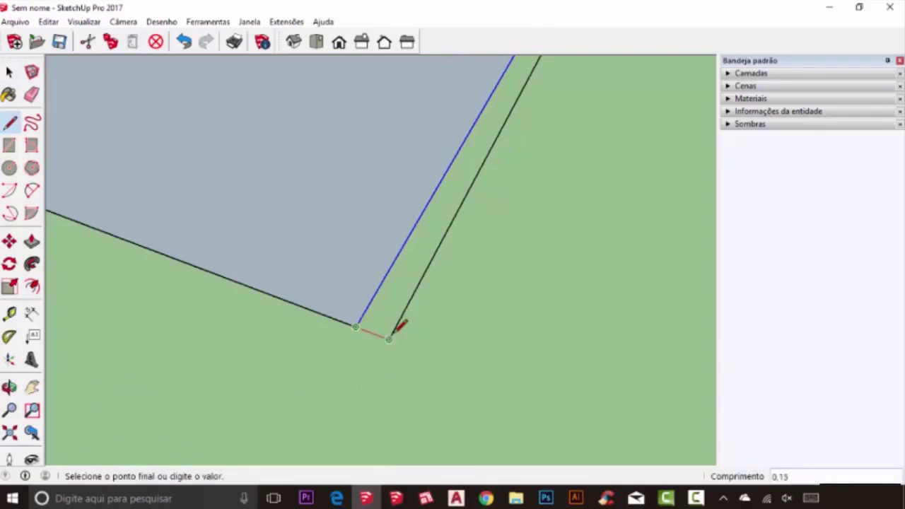
pyautogui.click(389, 338)
pyautogui.press('space')
pyautogui.scroll(-5, 389, 338)
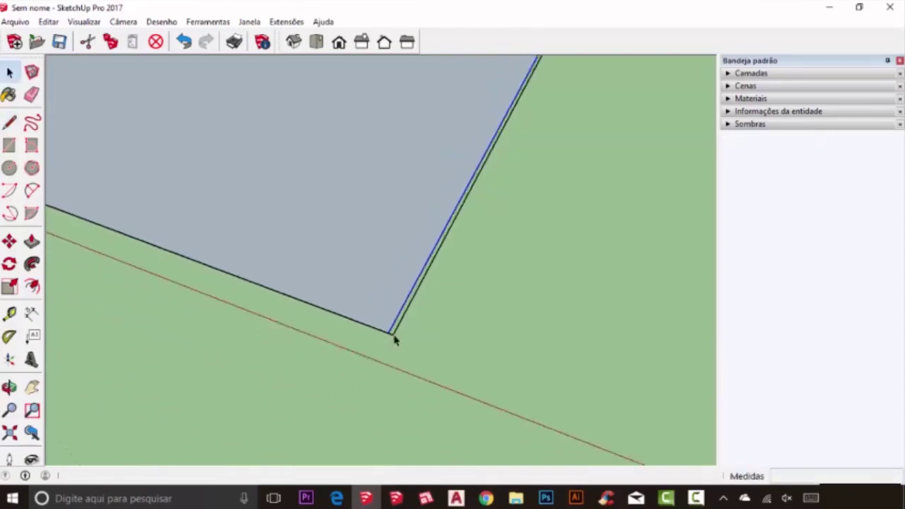
# Step: Close the strip's other open end with a line between the edge ends at the corner nearest the origin
pyautogui.scroll(6, 127, 253)
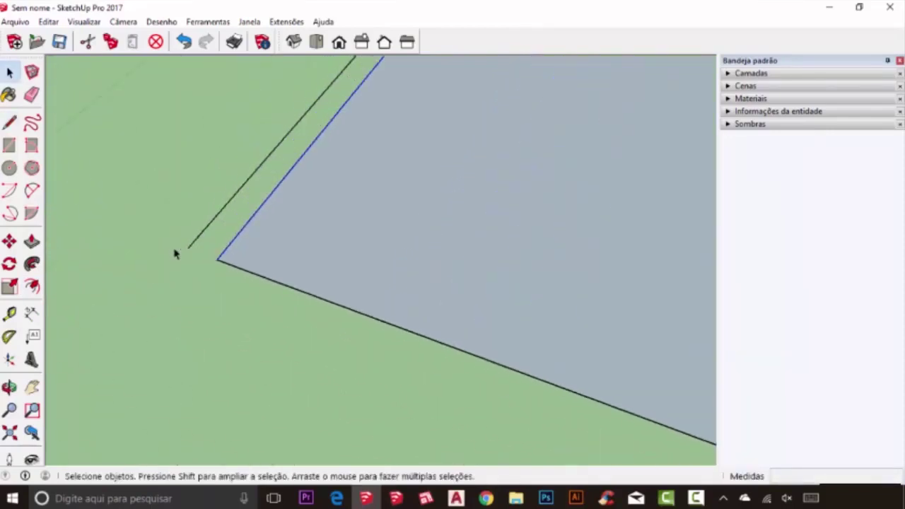
pyautogui.press('l')
pyautogui.click(362, 295)
pyautogui.click(226, 245)
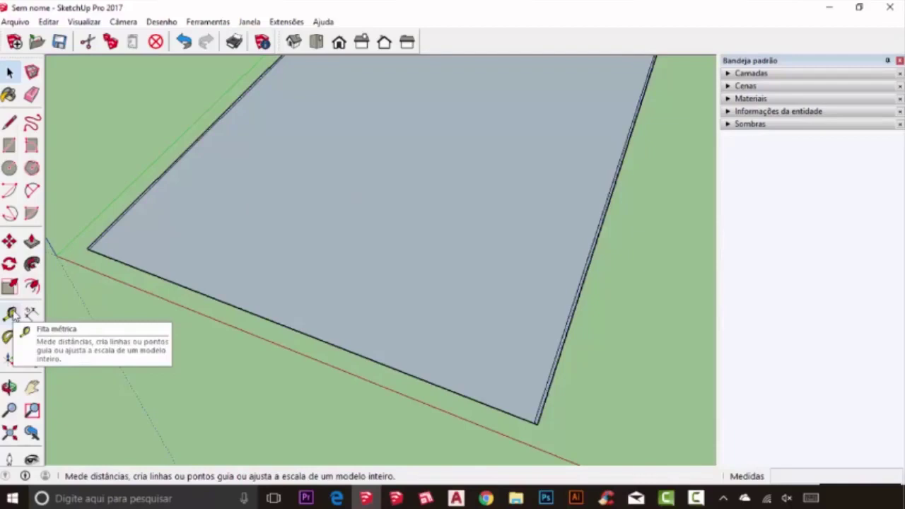
# Step: Create a guide line parallel to the plot's front edge, 8 m inside the plot, with the Tape Measure tool
pyautogui.click(12, 315)
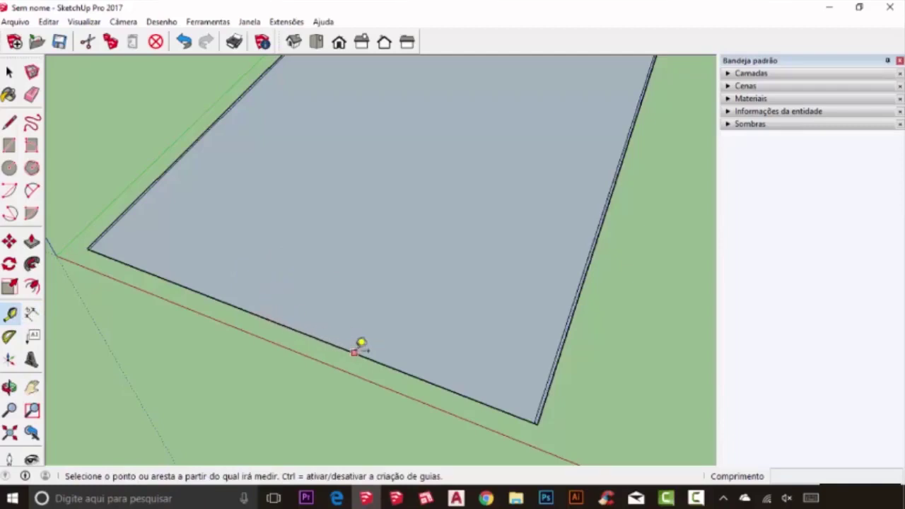
pyautogui.scroll(3, 539, 414)
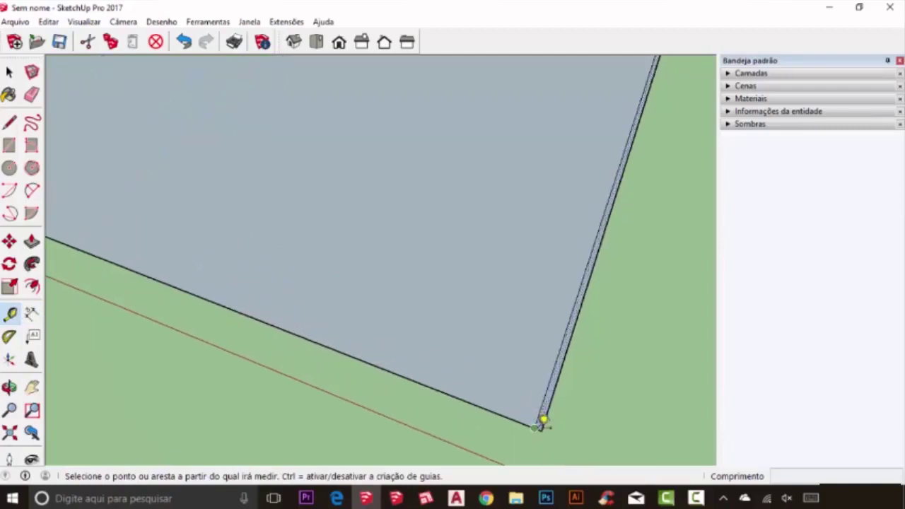
pyautogui.scroll(2, 541, 423)
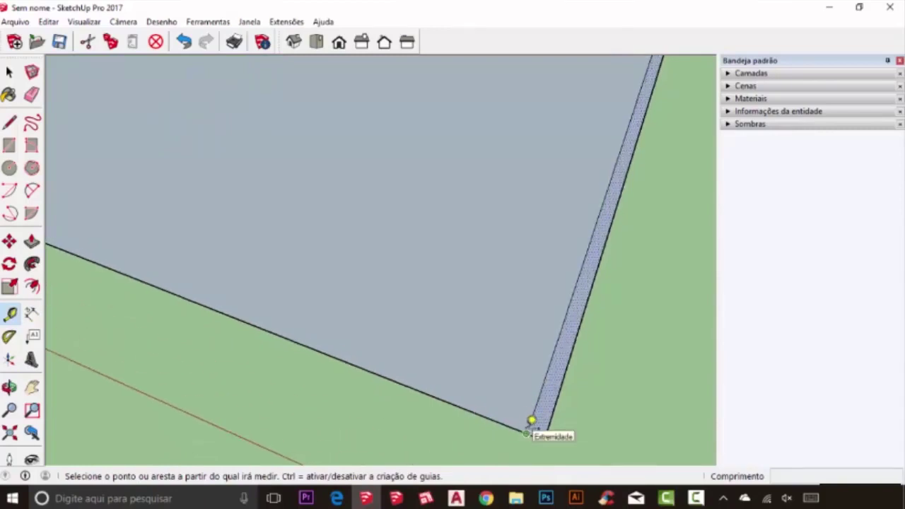
pyautogui.scroll(-4, 531, 420)
pyautogui.moveTo(462, 390); pyautogui.dragTo(292, 266, button='middle')
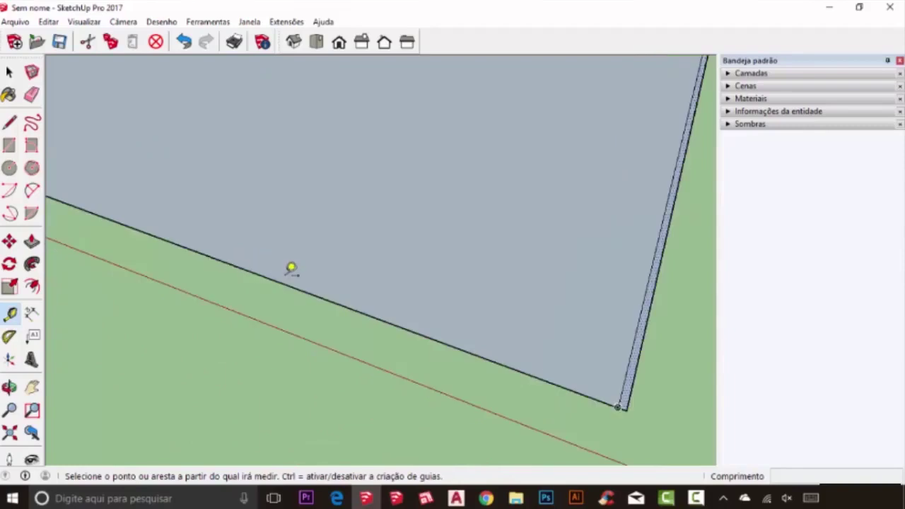
pyautogui.click(283, 283)
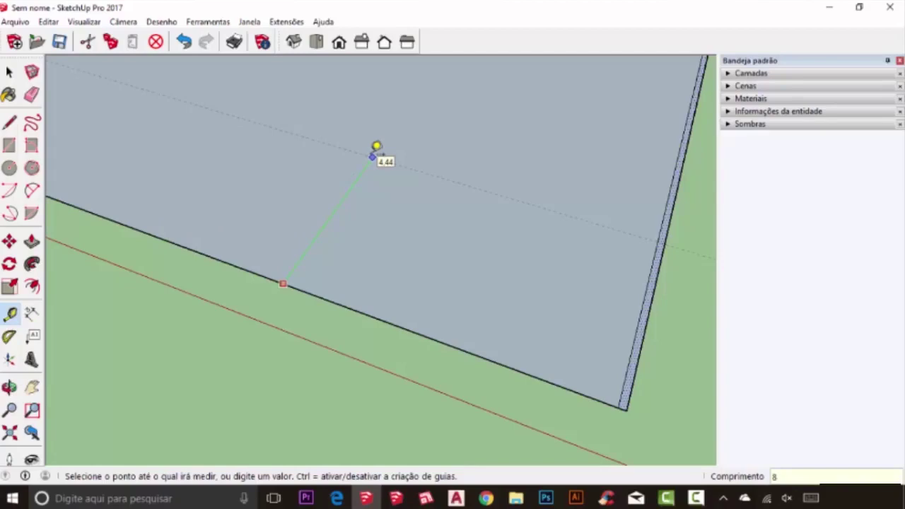
pyautogui.click(372, 155)
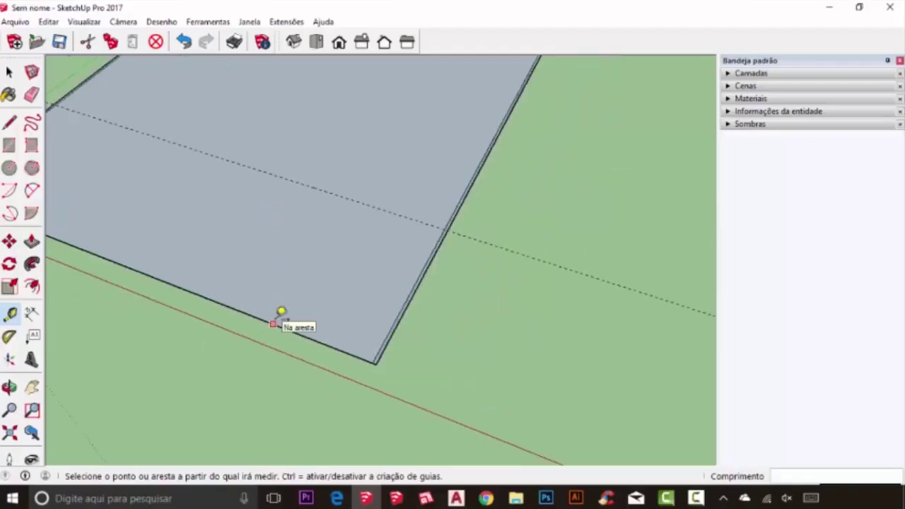
pyautogui.click(274, 324)
pyautogui.scroll(3, 337, 277)
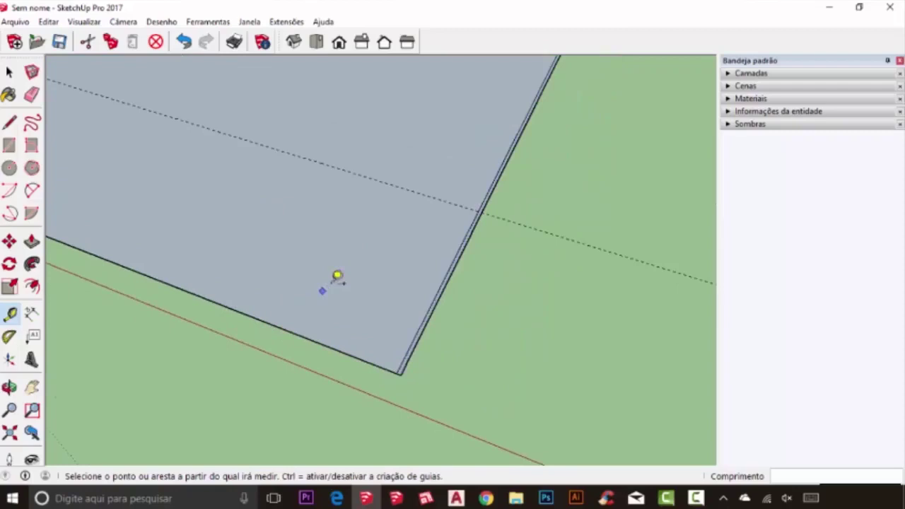
# Step: Select the plot's face and draw a small practice rectangle on the ground beside the plot's front corner
pyautogui.press('space')
pyautogui.click(414, 212)
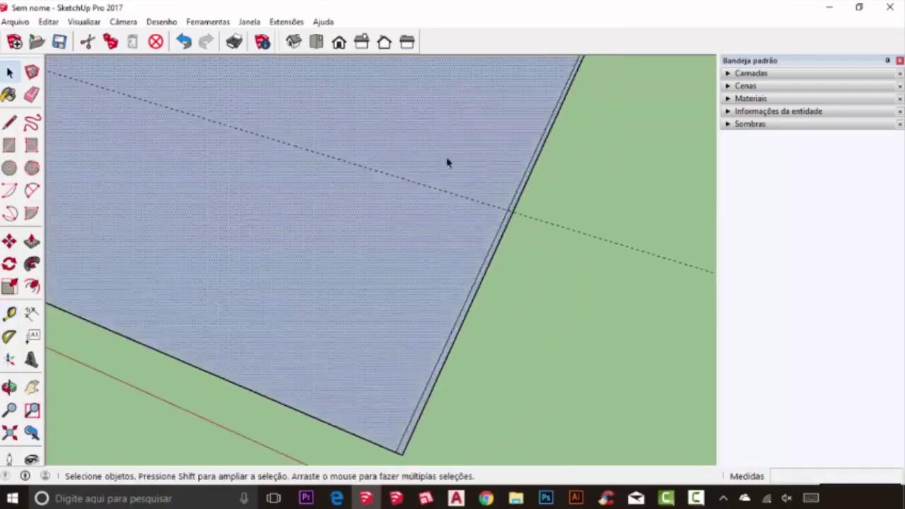
pyautogui.moveTo(447, 162); pyautogui.dragTo(415, 307, button='middle')
pyautogui.press('r')
pyautogui.click(427, 368)
pyautogui.click(592, 308)
pyautogui.press('space')
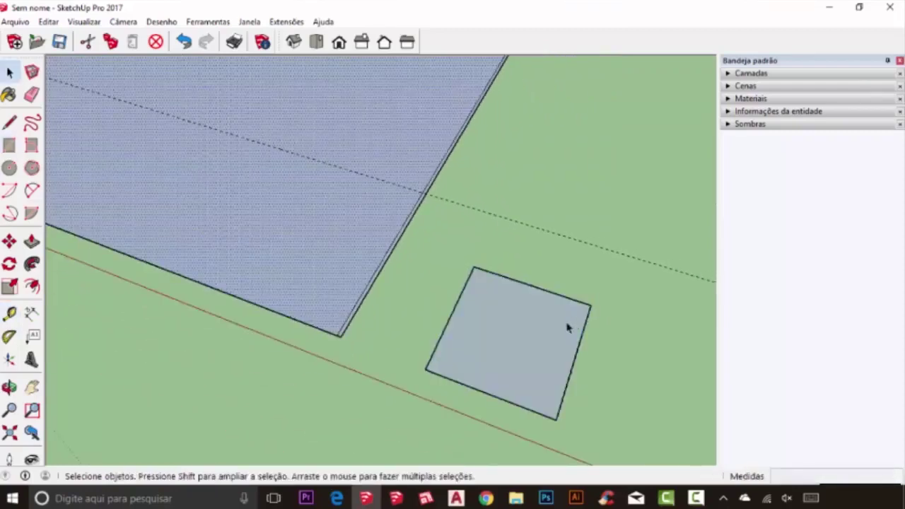
# Step: Split the practice rectangle with a line about 4.48 m long between its two side edges
pyautogui.moveTo(568, 323); pyautogui.dragTo(580, 370, button='middle')
pyautogui.press('l')
pyautogui.click(573, 382)
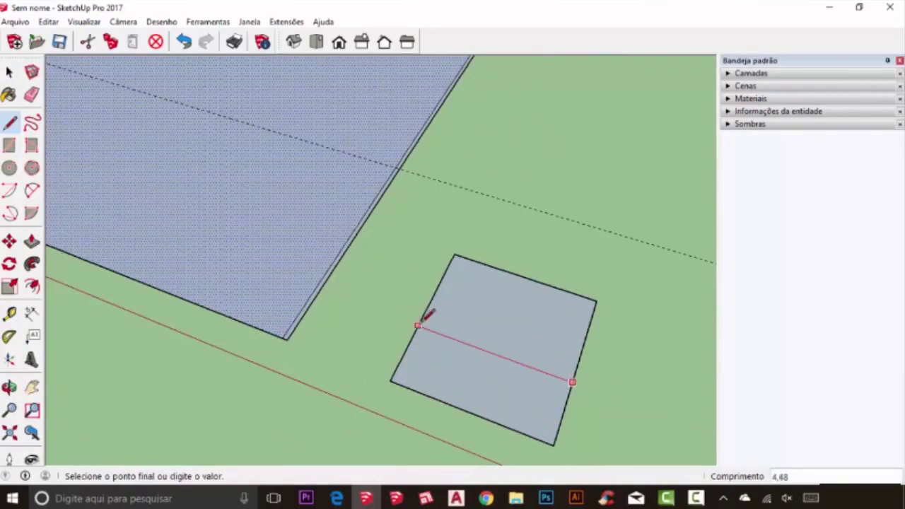
pyautogui.click(419, 325)
pyautogui.press('space')
# Step: Select the two halves of the practice rectangle in turn, and delete the whole shape
pyautogui.click(462, 323)
pyautogui.click(449, 366)
pyautogui.click(466, 332)
pyautogui.click(471, 356)
pyautogui.click(494, 333)
pyautogui.tripleClick(491, 333)
pyautogui.press('Delete')
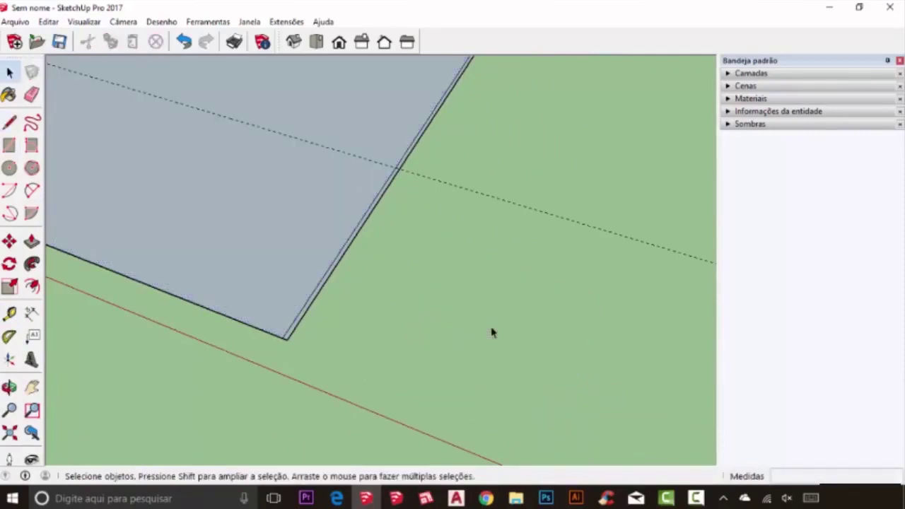
# Step: Split the plot's face with a 23.50 m line along the guide, between the inner edges of the side strips
pyautogui.scroll(5, 414, 212)
pyautogui.click(386, 269)
pyautogui.scroll(-1, 440, 292)
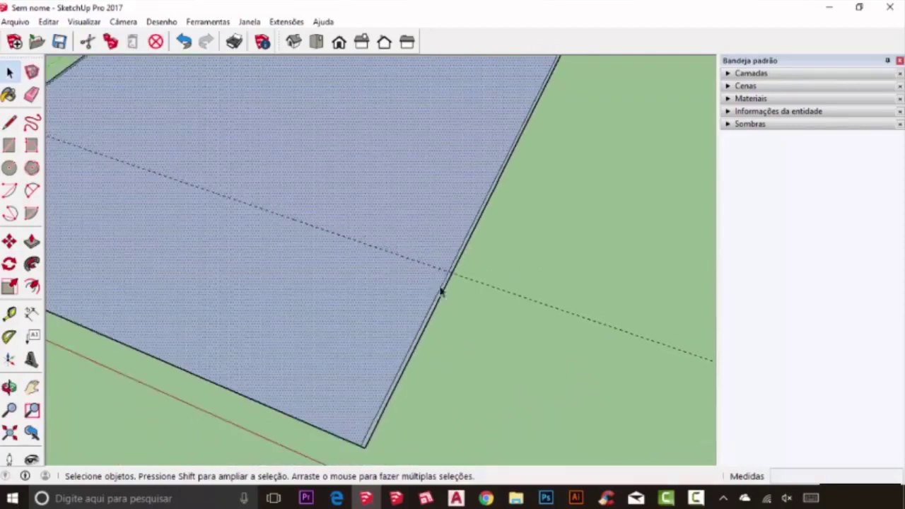
pyautogui.scroll(2, 390, 269)
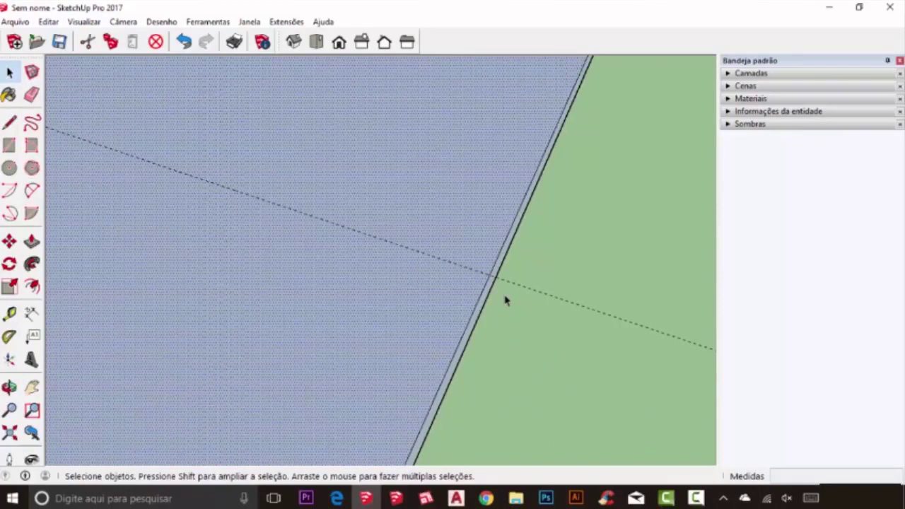
pyautogui.scroll(-1, 473, 286)
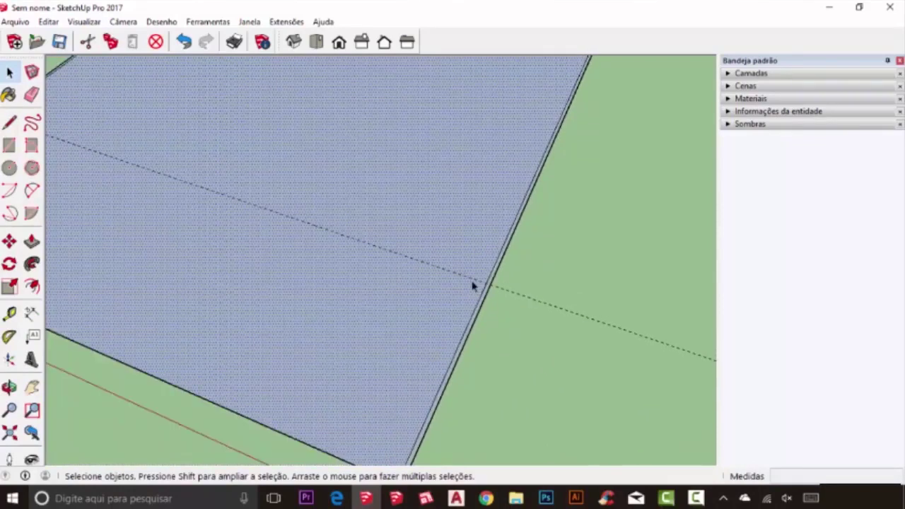
pyautogui.press('l')
pyautogui.click(485, 283)
pyautogui.scroll(-2, 485, 283)
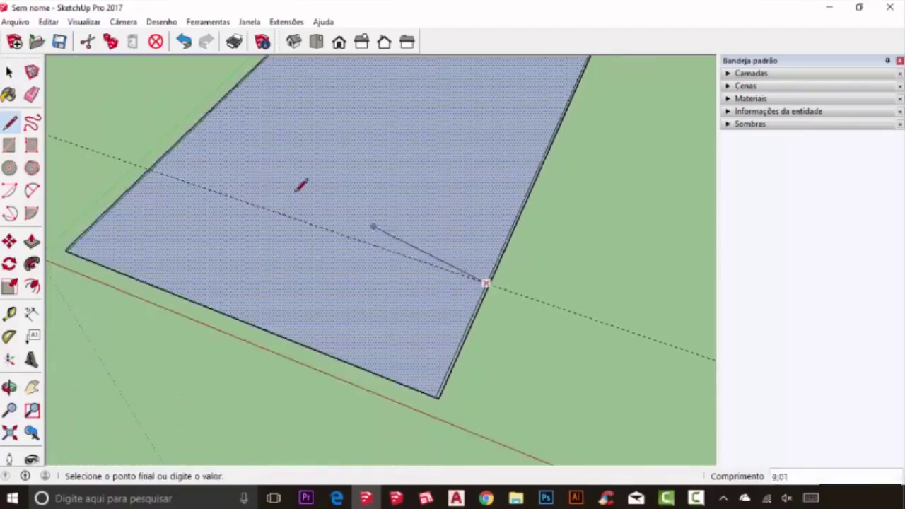
pyautogui.scroll(1, 162, 166)
pyautogui.click(137, 168)
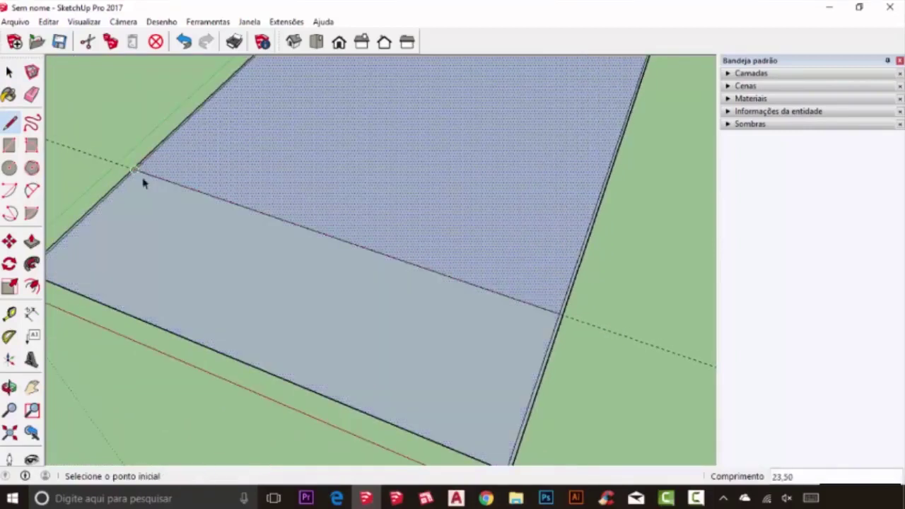
pyautogui.press('space')
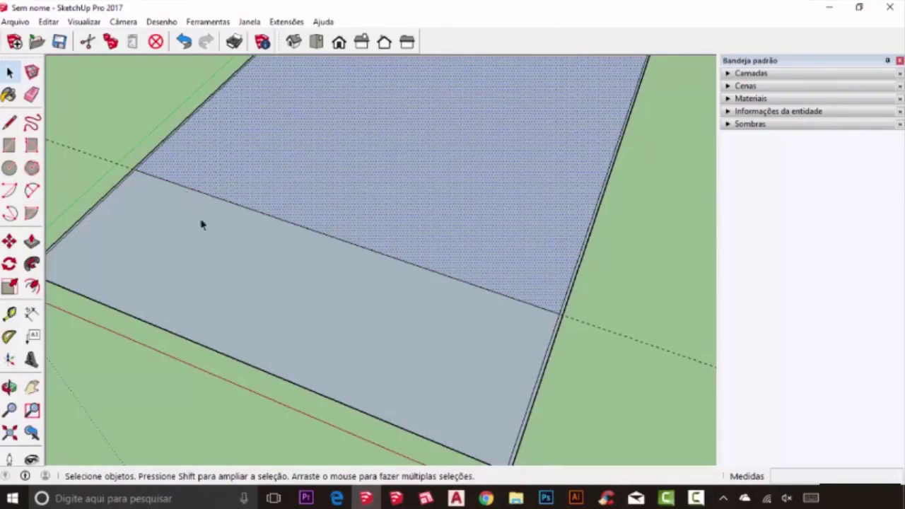
# Step: Raise the border strip's face 4 m with Push/Pull to form the walls around the plot
pyautogui.scroll(3, 542, 378)
pyautogui.moveTo(542, 378)
pyautogui.mouseDown(button='middle')
pyautogui.moveTo(523, 348)
pyautogui.moveTo(524, 283)
pyautogui.moveTo(616, 234)
pyautogui.mouseUp(button='middle')
pyautogui.scroll(-3, 563, 346)
pyautogui.scroll(4, 562, 342)
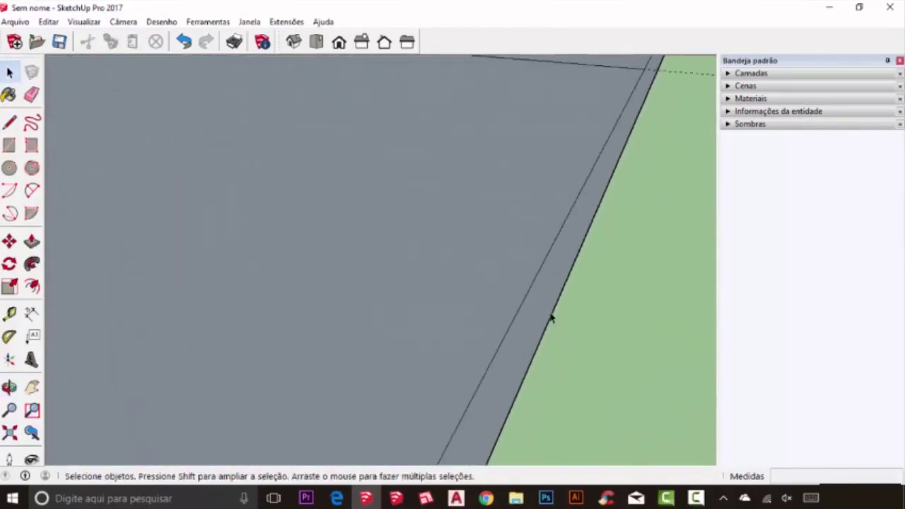
pyautogui.scroll(-3, 551, 317)
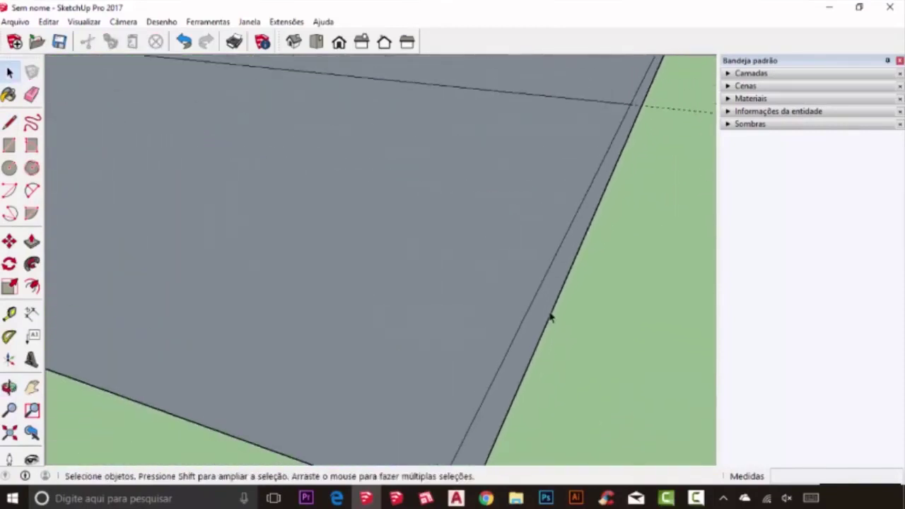
pyautogui.click(32, 242)
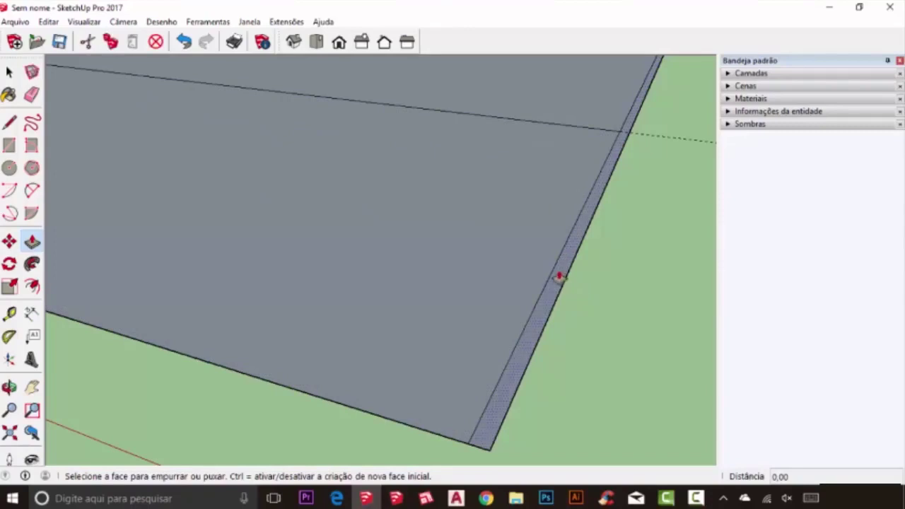
pyautogui.click(558, 280)
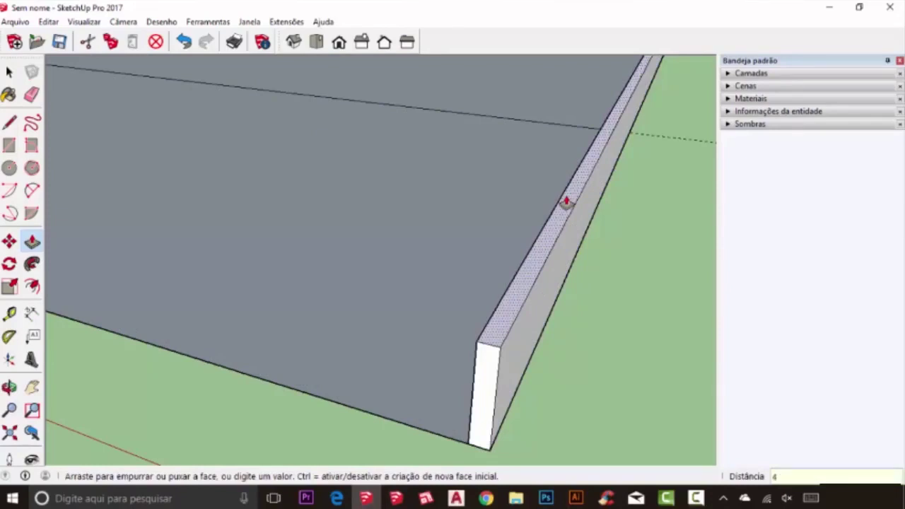
pyautogui.write('4')
pyautogui.press('Return')
pyautogui.scroll(-5, 550, 240)
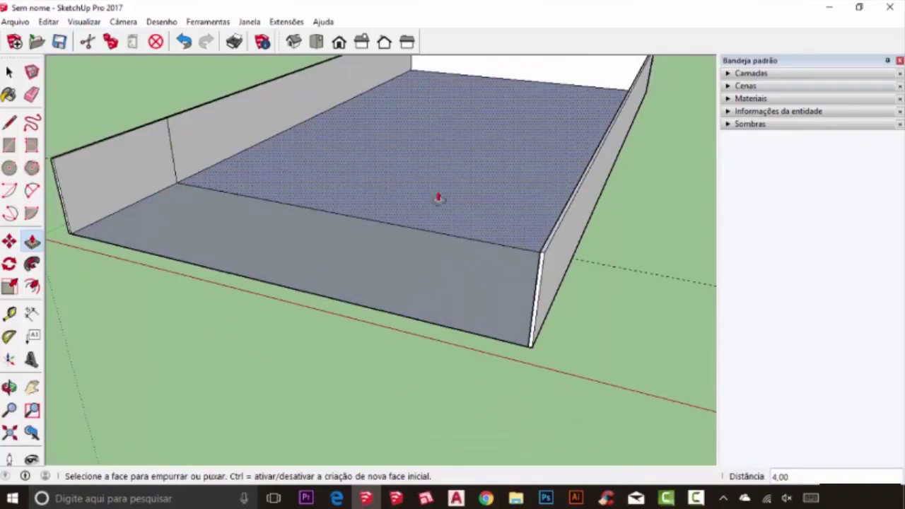
# Step: Raise the larger rear area of the plot's floor 2 m with Push/Pull
pyautogui.click(382, 181)
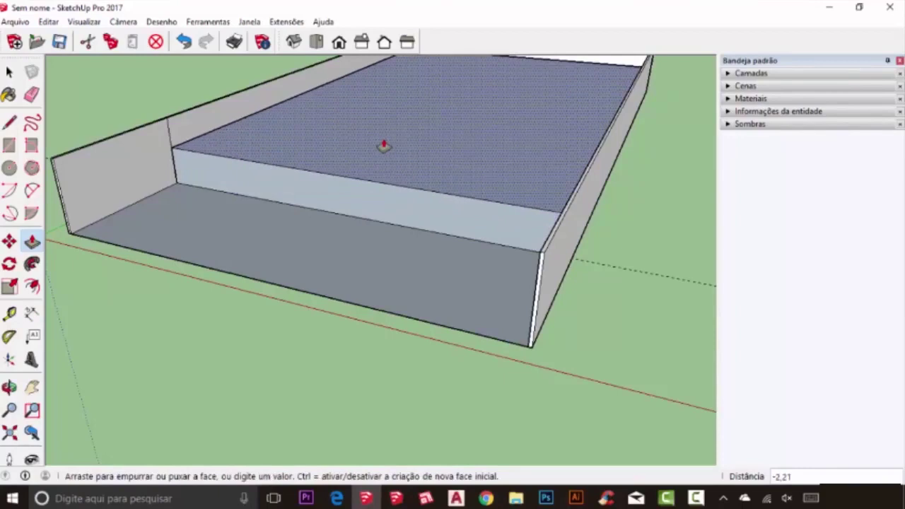
pyautogui.press('Return')
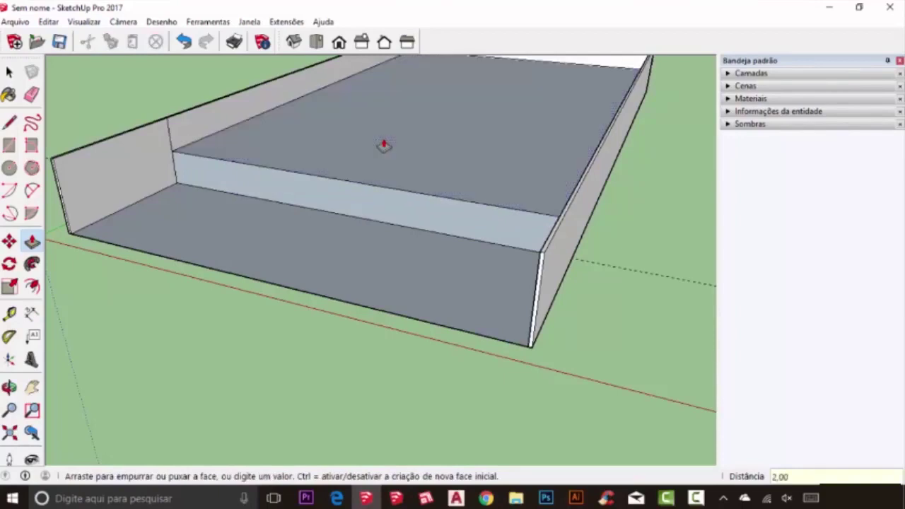
pyautogui.moveTo(429, 262); pyautogui.dragTo(481, 234, button='middle')
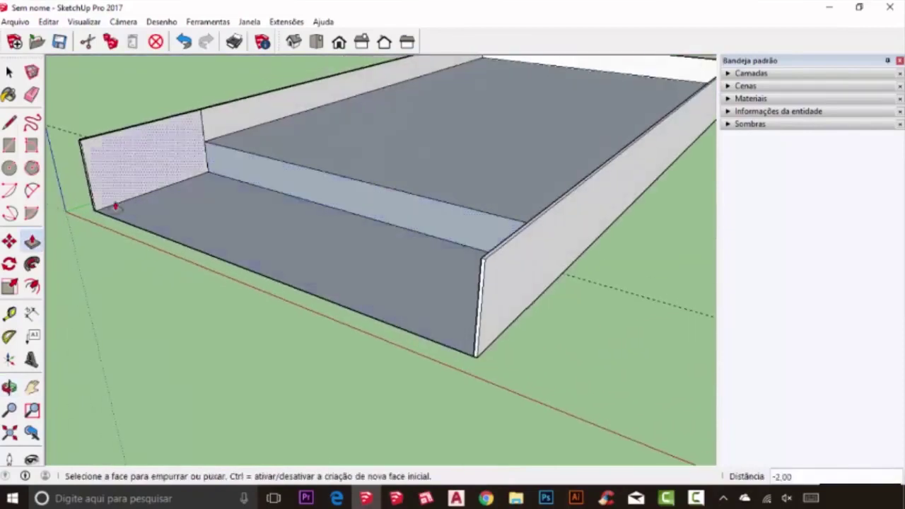
# Step: Measure with the Tape Measure from the raised floor's front corner at the side wall
pyautogui.click(10, 314)
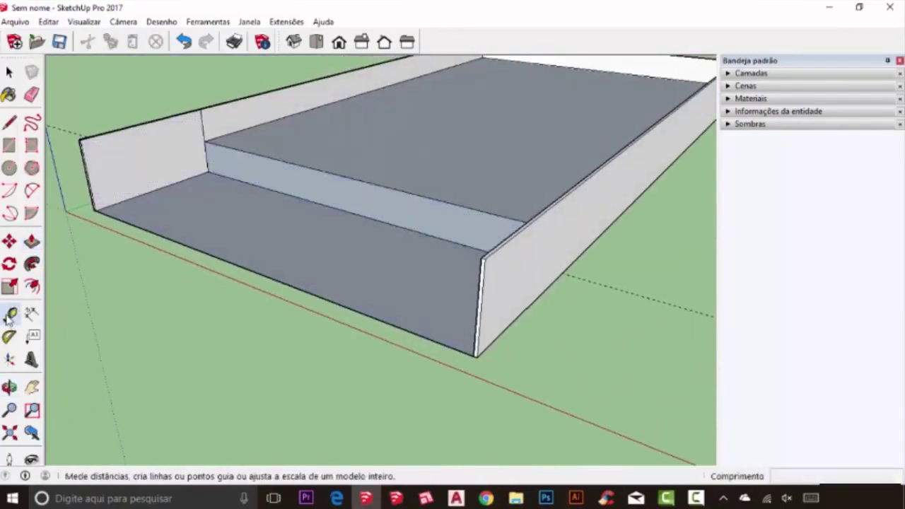
pyautogui.scroll(5, 178, 142)
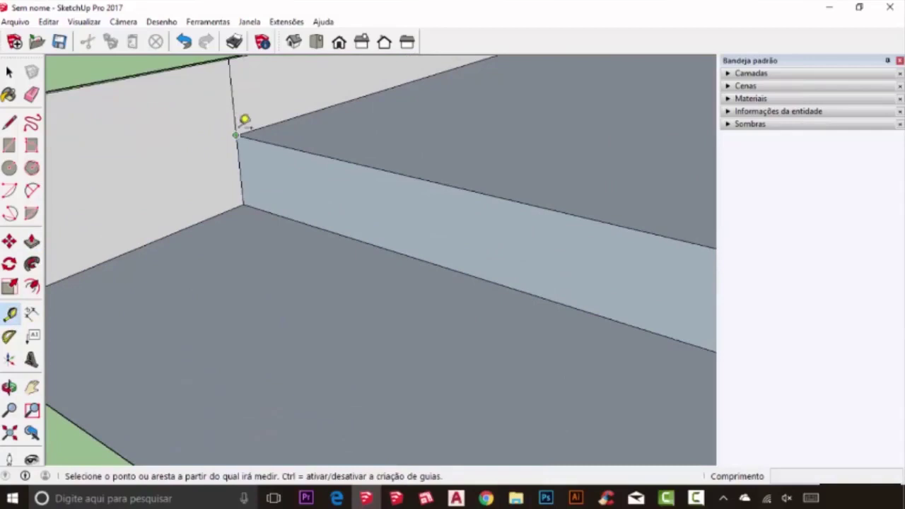
pyautogui.click(238, 133)
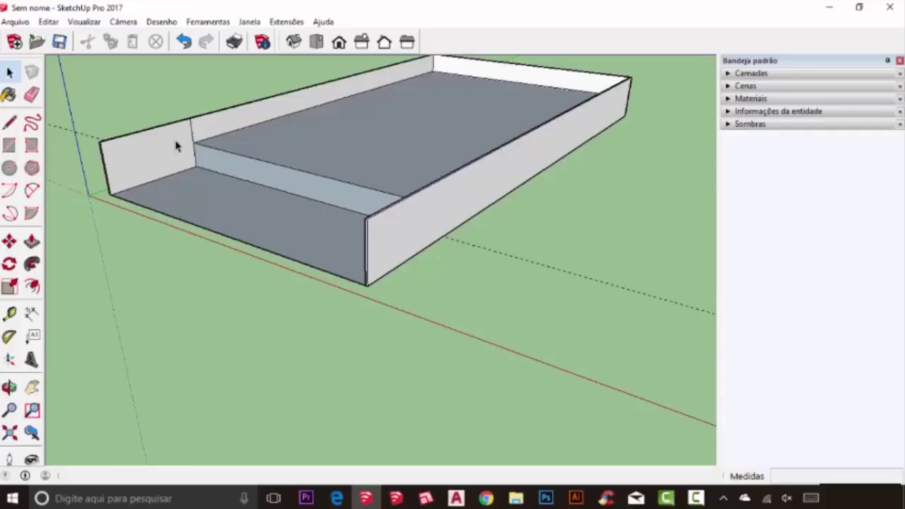
# Step: Select all of the plot's connected geometry, and repeat the selection with a window around the whole model
pyautogui.moveTo(176, 146); pyautogui.dragTo(251, 155, button='middle')
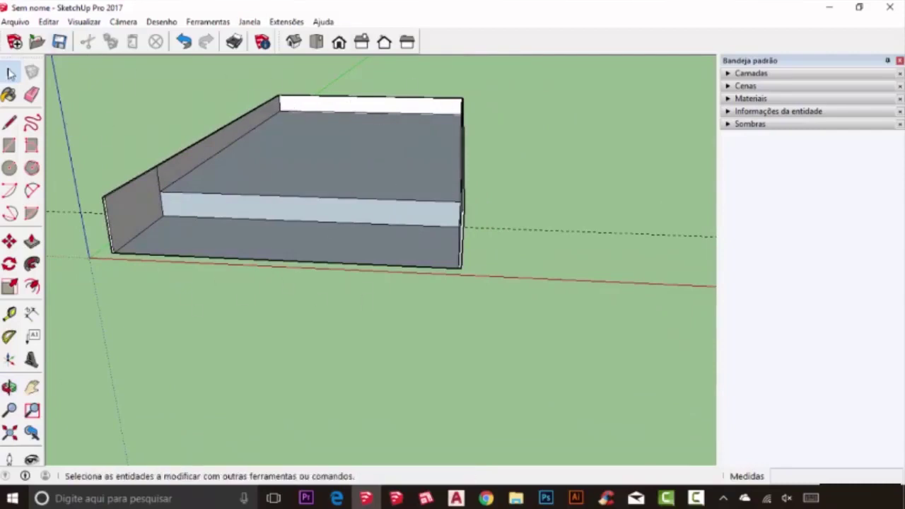
pyautogui.tripleClick(329, 174)
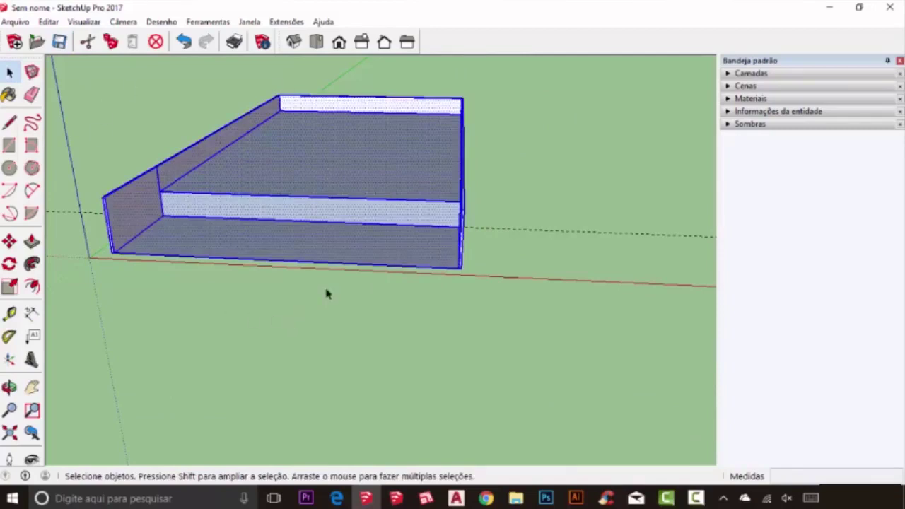
pyautogui.scroll(-2, 327, 293)
pyautogui.moveTo(89, 80); pyautogui.dragTo(541, 341)
pyautogui.moveTo(541, 341); pyautogui.dragTo(328, 248, button='middle')
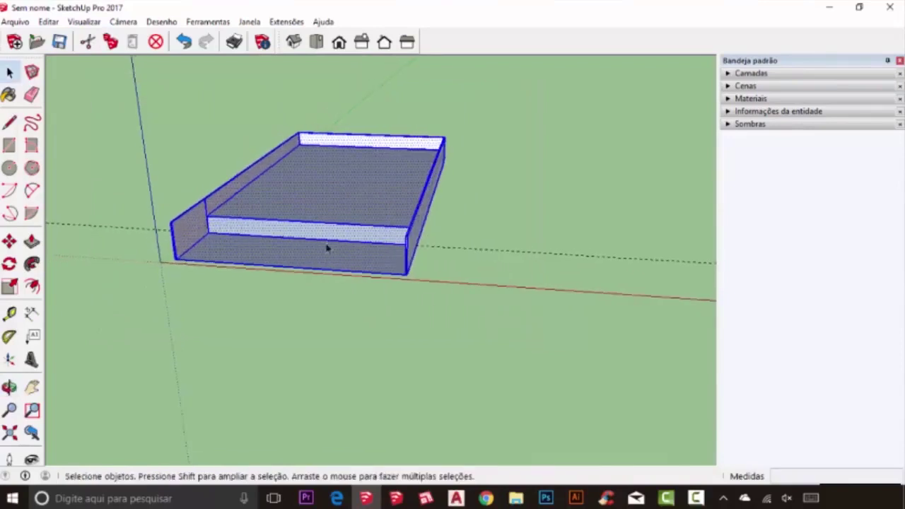
# Step: Add the floors, step riser, back wall and side wall face to a selection one by one, and reselect only the raised floor with its edges
pyautogui.scroll(2, 329, 255)
pyautogui.click(325, 247)
pyautogui.keyDown('shift'); pyautogui.click(334, 222); pyautogui.keyUp('shift')
pyautogui.keyDown('shift'); pyautogui.click(335, 212); pyautogui.keyUp('shift')
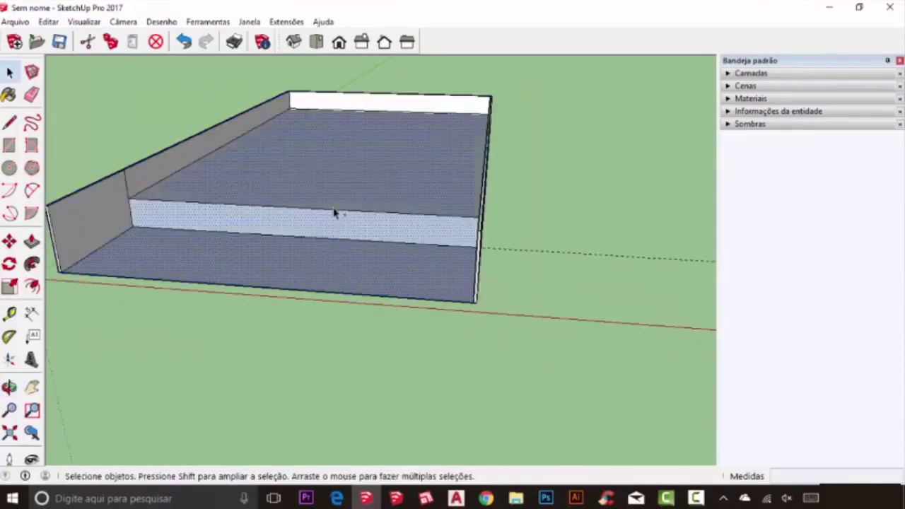
pyautogui.keyDown('shift'); pyautogui.click(369, 103); pyautogui.keyUp('shift')
pyautogui.keyDown('shift'); pyautogui.click(269, 123); pyautogui.keyUp('shift')
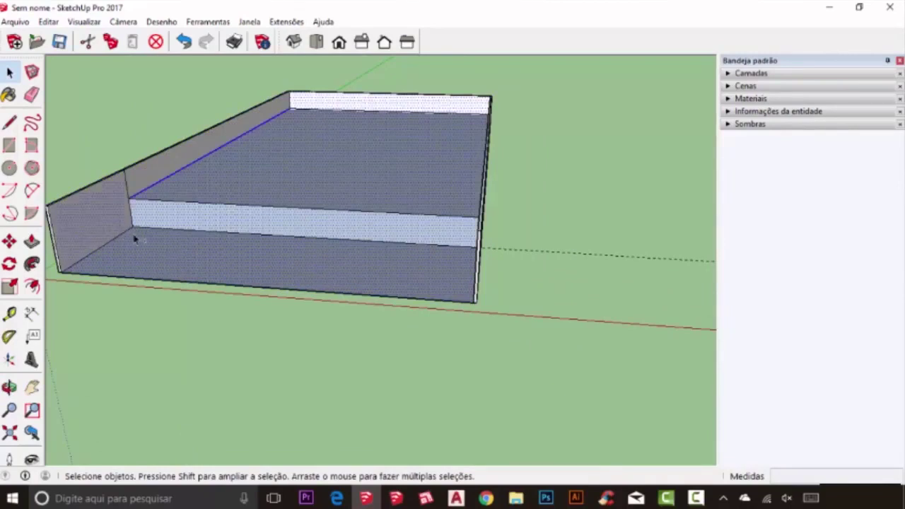
pyautogui.scroll(-2, 344, 225)
pyautogui.tripleClick(309, 166)
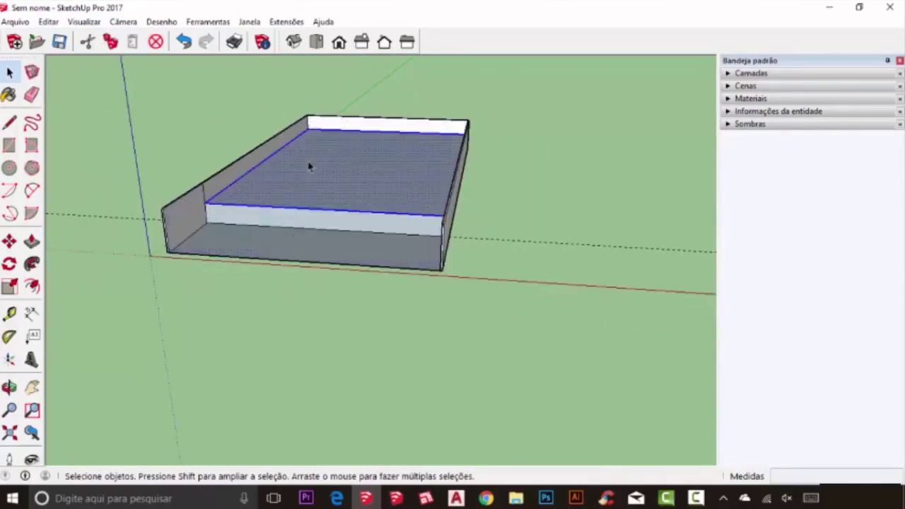
# Step: Select the whole plot model with a selection window and make it a group
pyautogui.click(305, 293)
pyautogui.moveTo(117, 71); pyautogui.dragTo(564, 333)
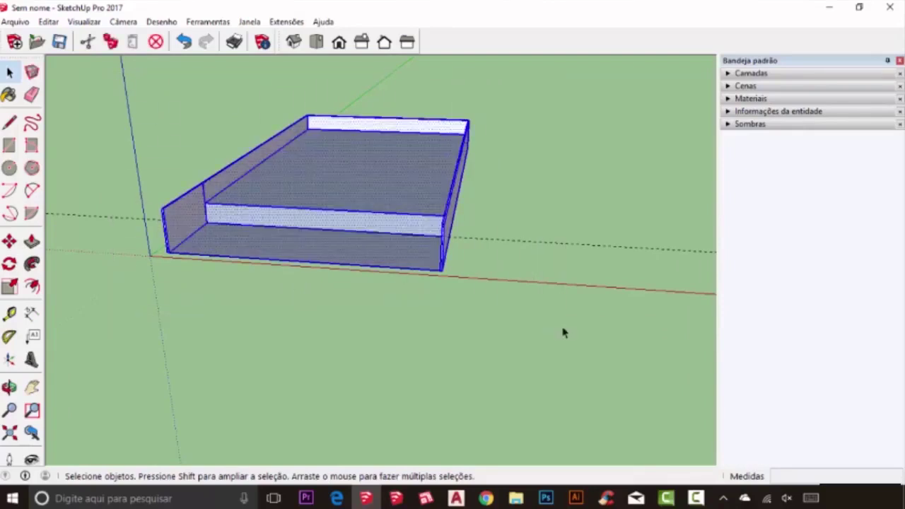
pyautogui.scroll(2, 289, 164)
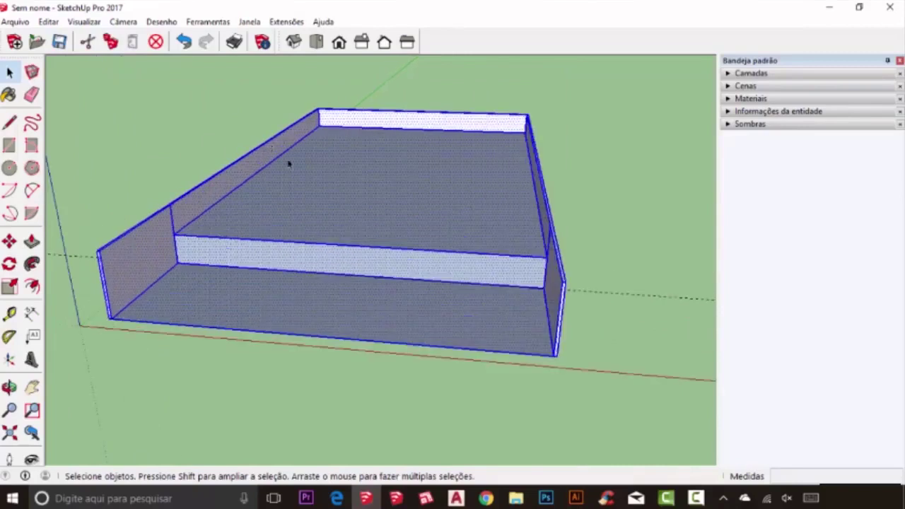
pyautogui.rightClick(399, 183)
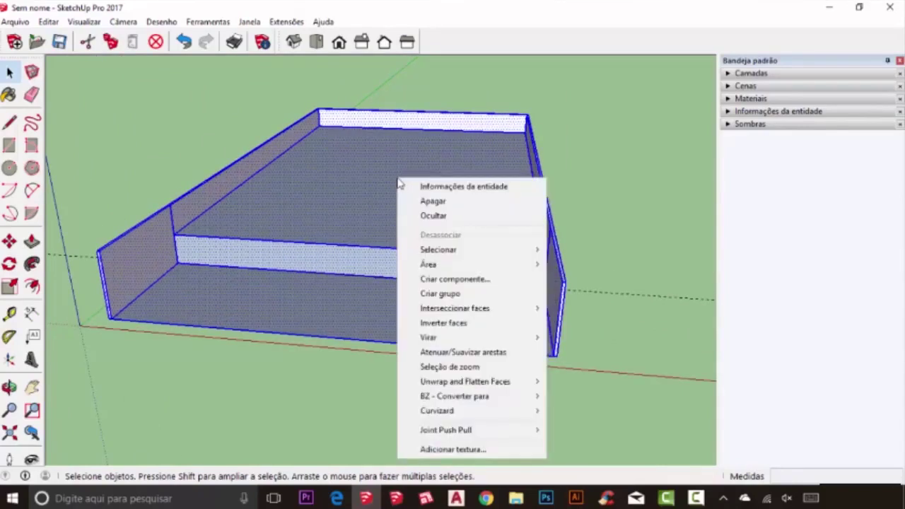
pyautogui.click(452, 294)
pyautogui.scroll(-4, 145, 212)
pyautogui.moveTo(318, 264); pyautogui.dragTo(216, 233, button='middle')
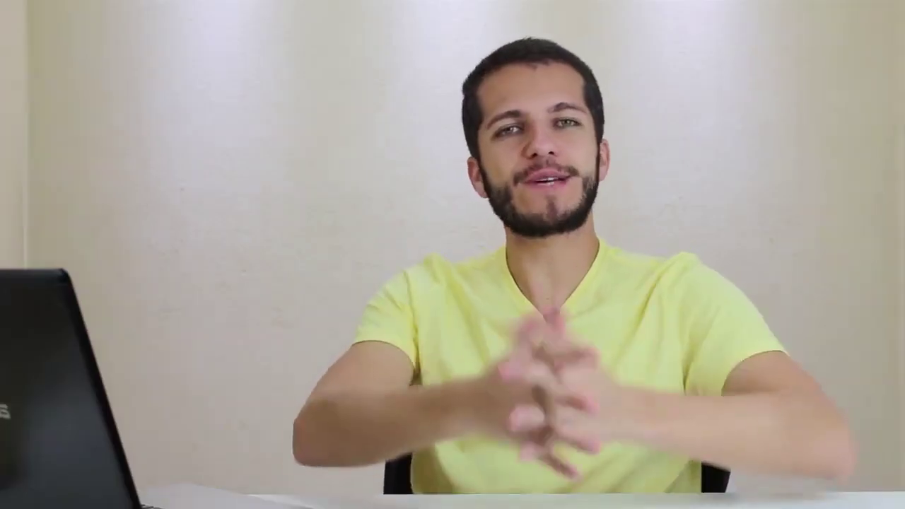